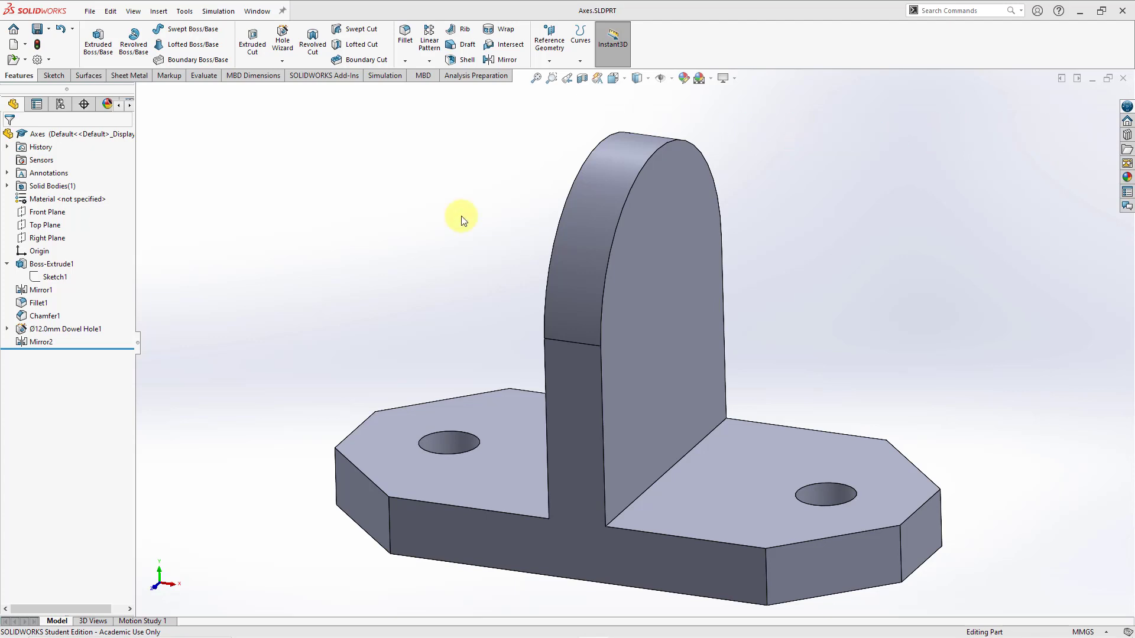
Show the temporary axes of the two base holes and hide them again
click(671, 82)
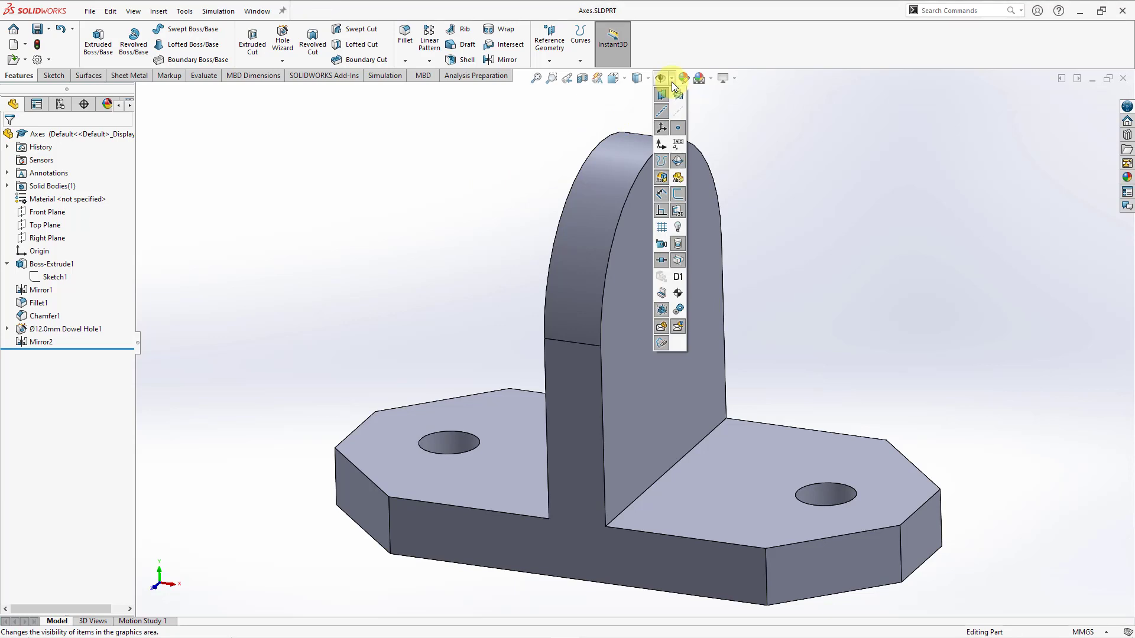
click(680, 114)
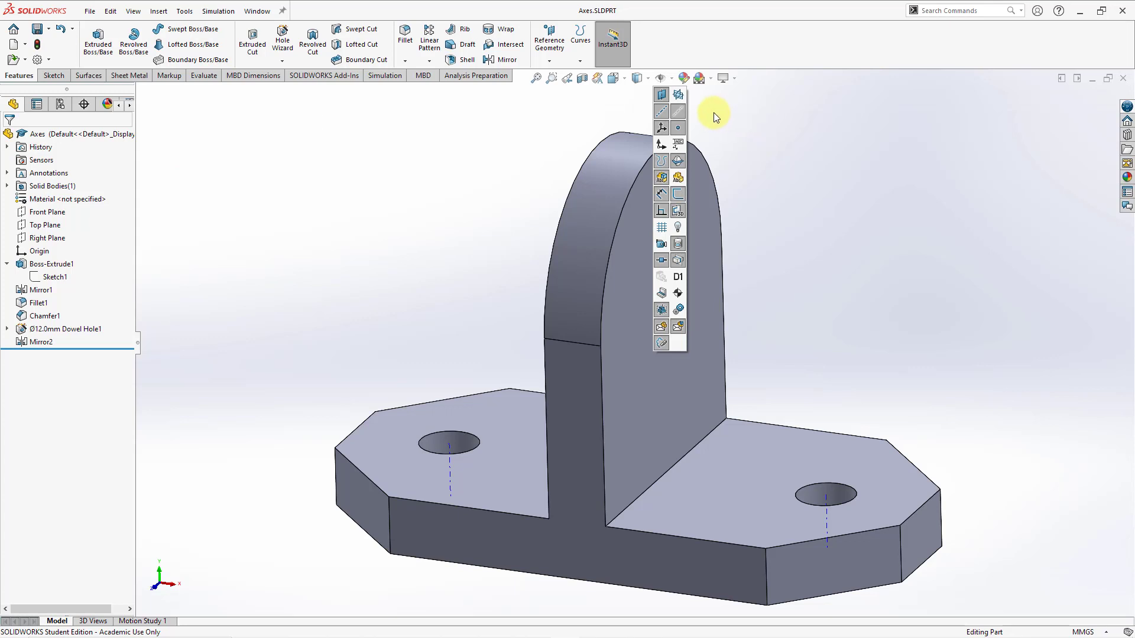
click(680, 112)
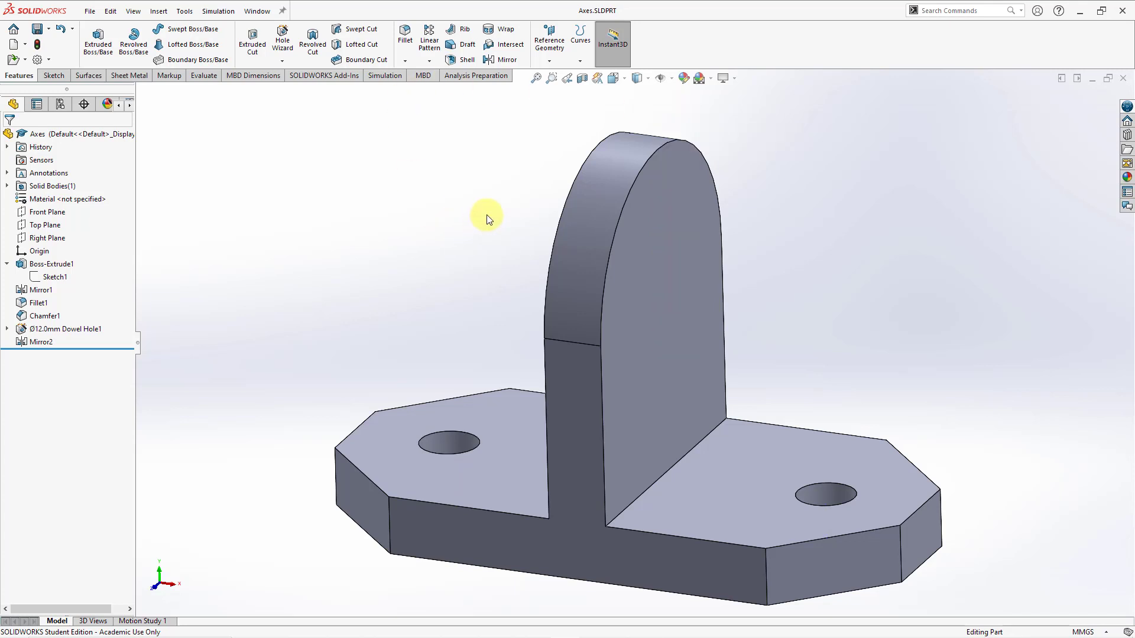
Create a reference axis along the upper edge of the base's right end face using One Line/Edge/Axis
click(551, 62)
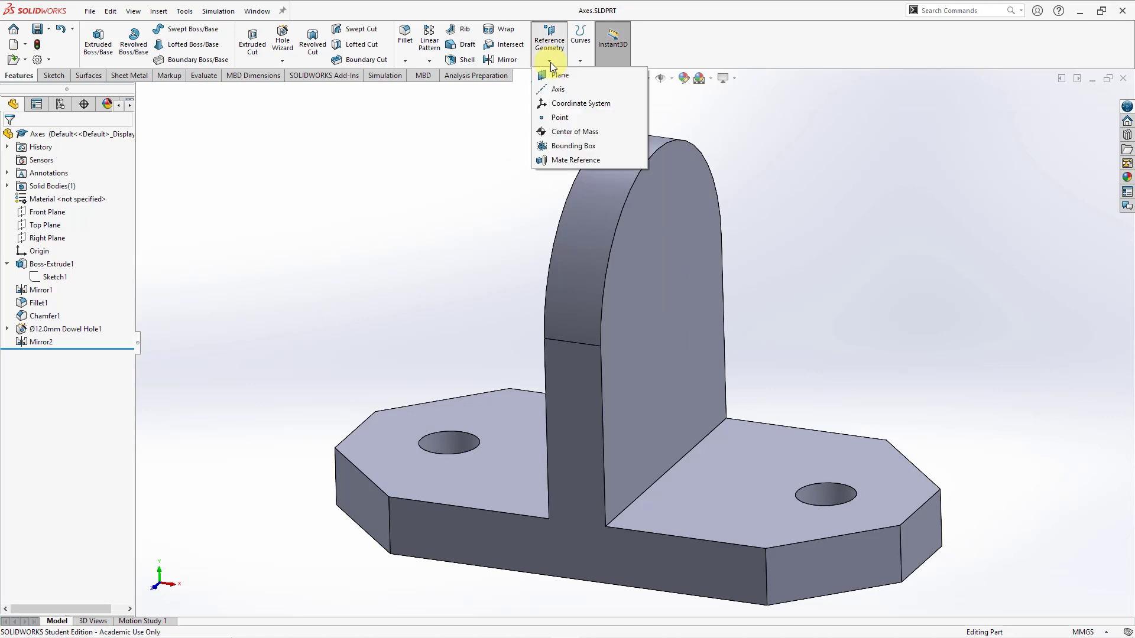
click(559, 91)
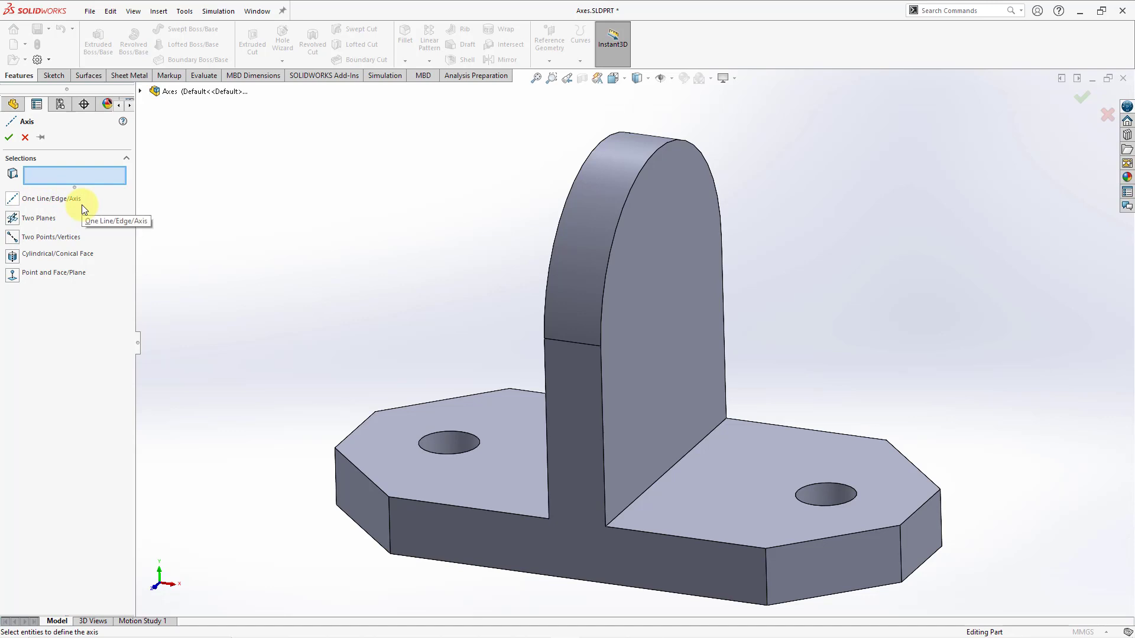
click(924, 506)
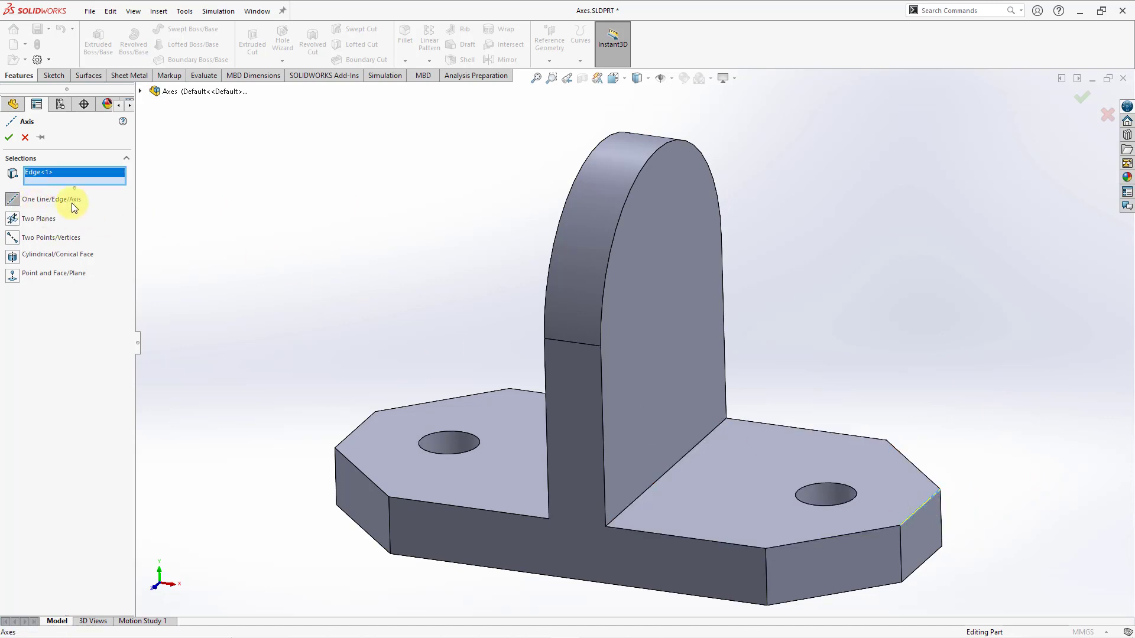
click(9, 137)
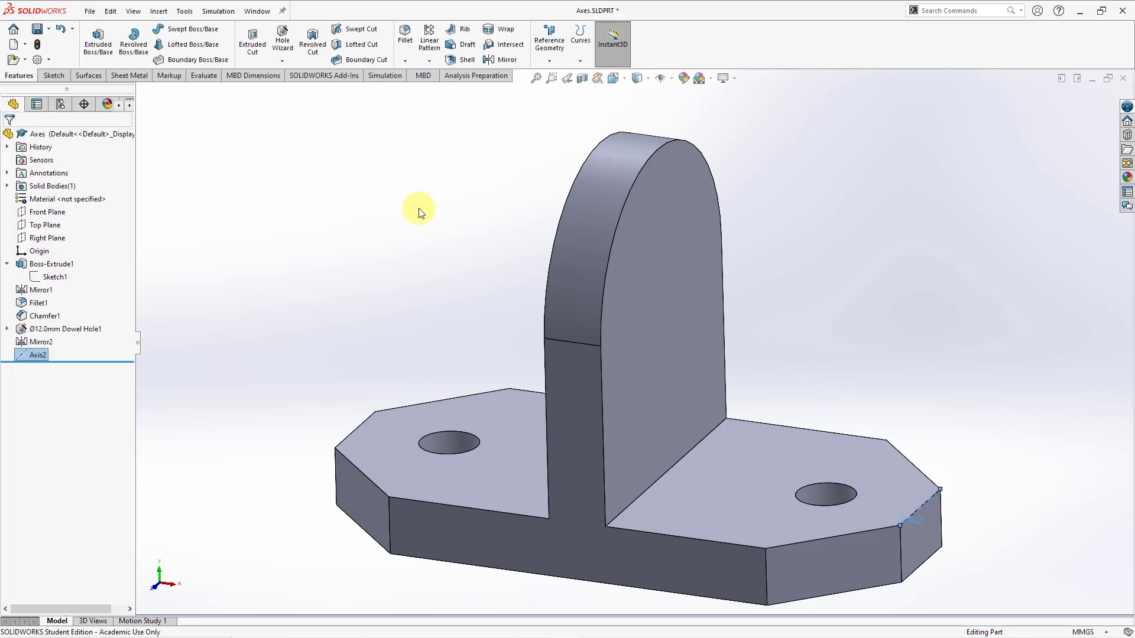
click(417, 208)
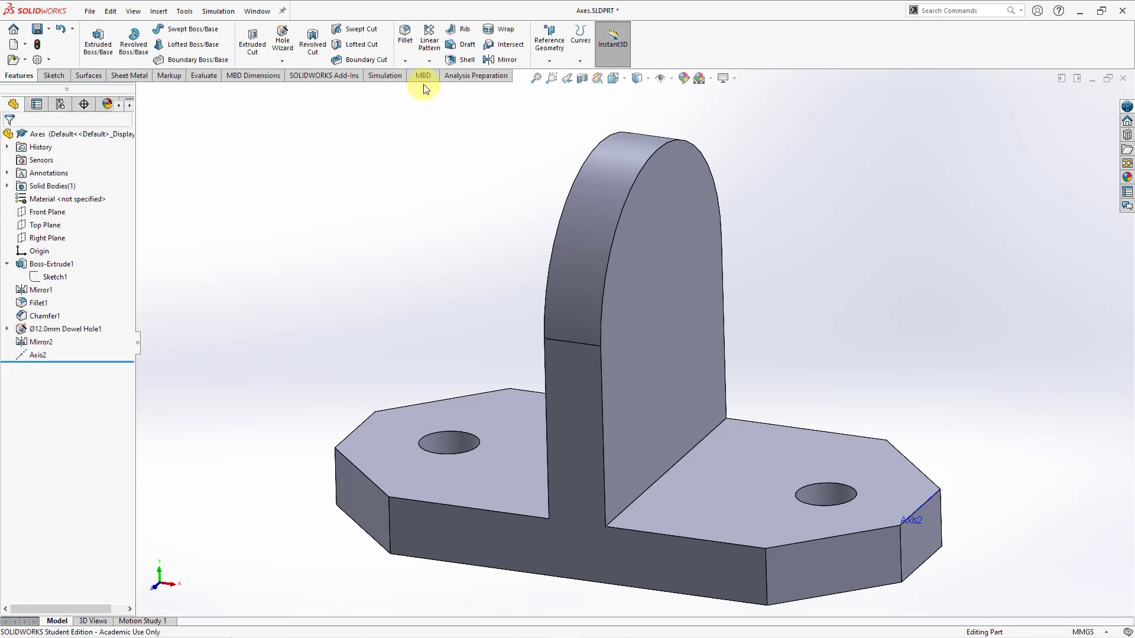
Create a Two Planes reference axis where the part's front face and the base's right end face would intersect
click(549, 60)
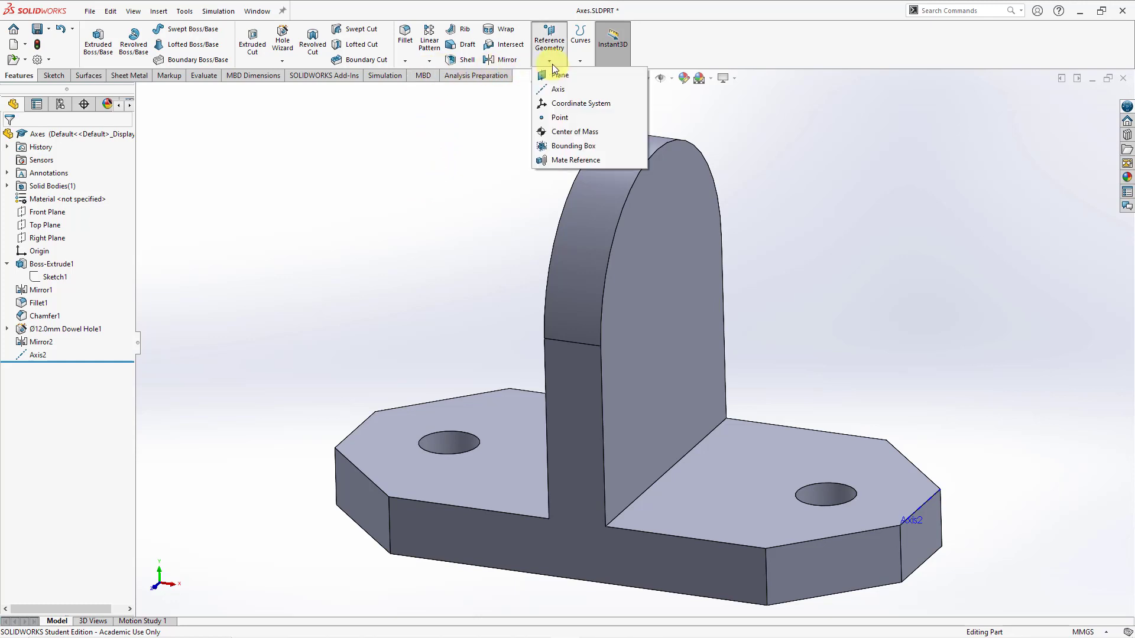
click(558, 92)
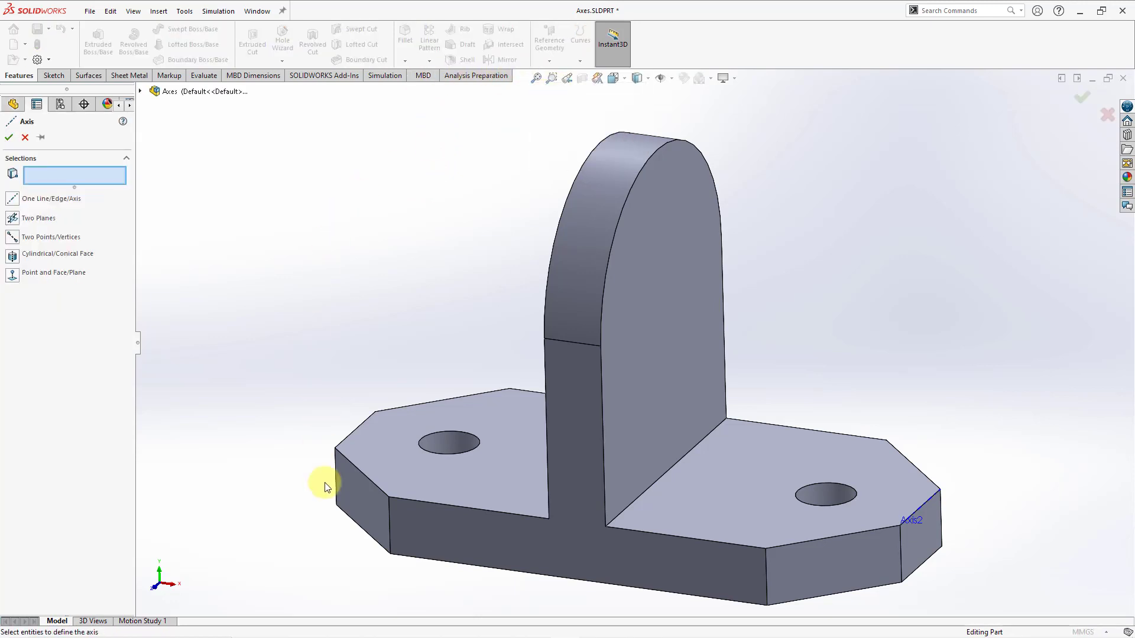
click(647, 566)
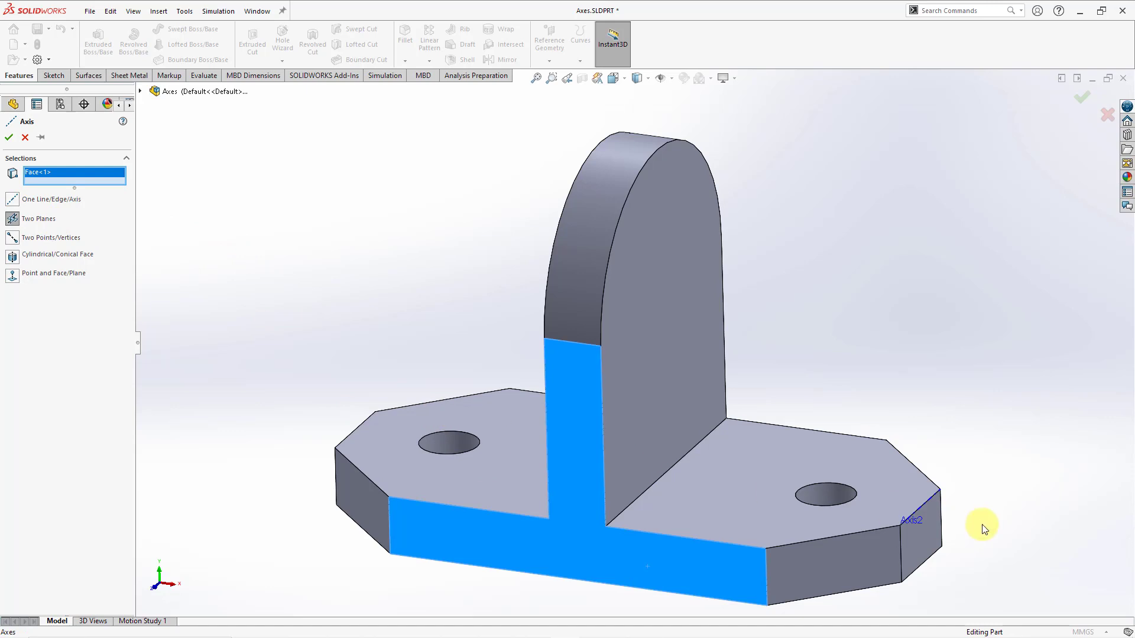
click(918, 559)
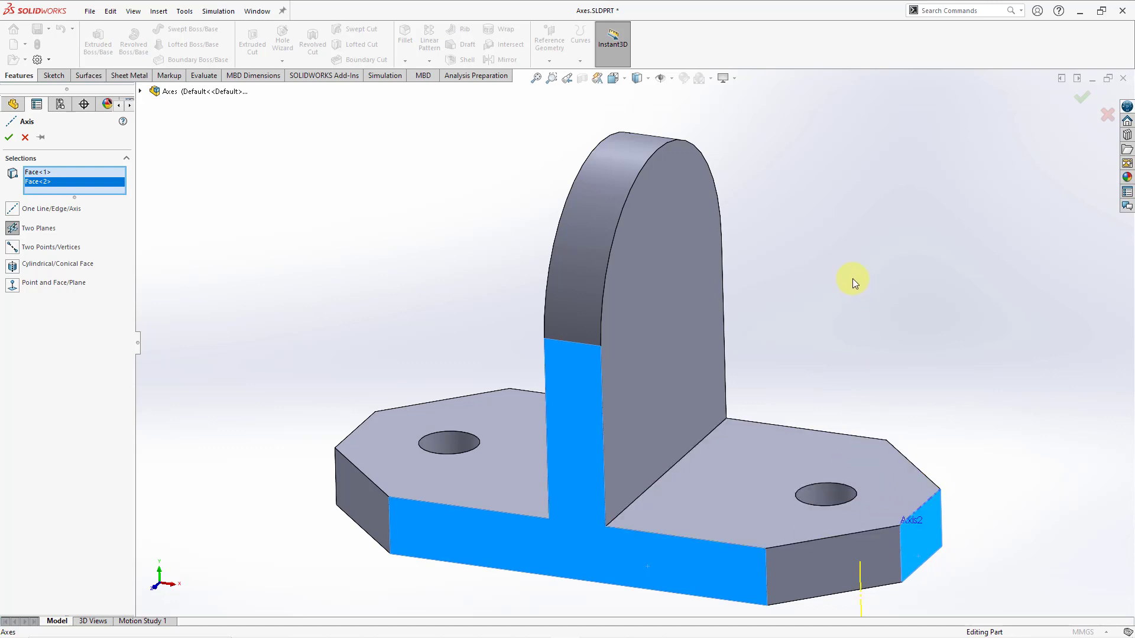
scroll(850, 311, up, 3)
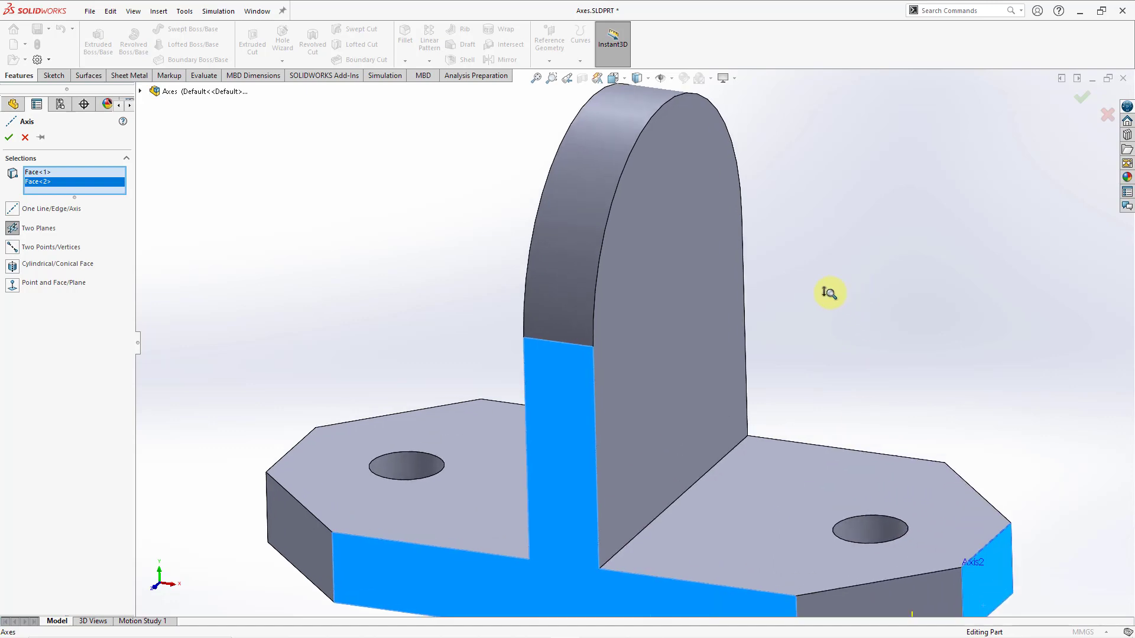
scroll(832, 324, down, 2)
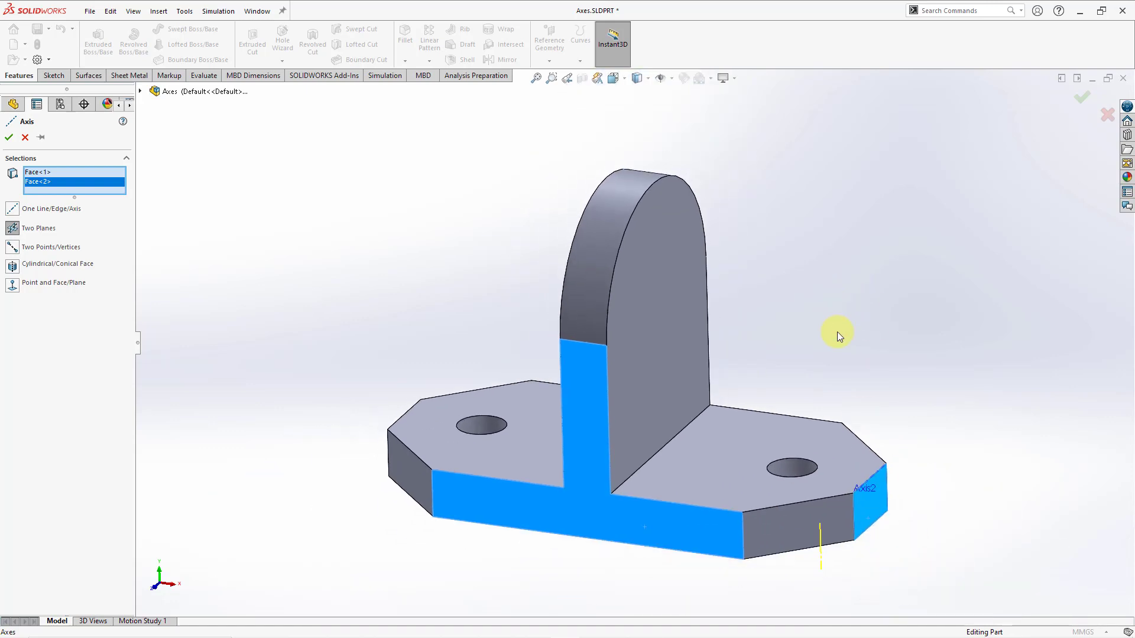
ctrl+middle_drag(837, 332, 798, 289)
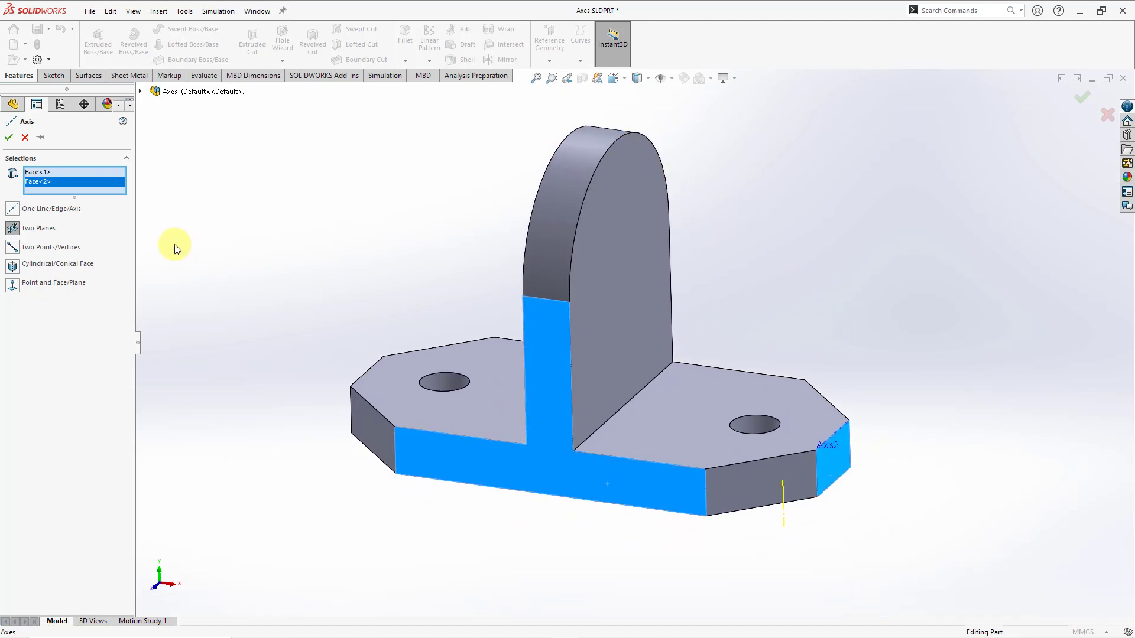
click(10, 137)
click(322, 214)
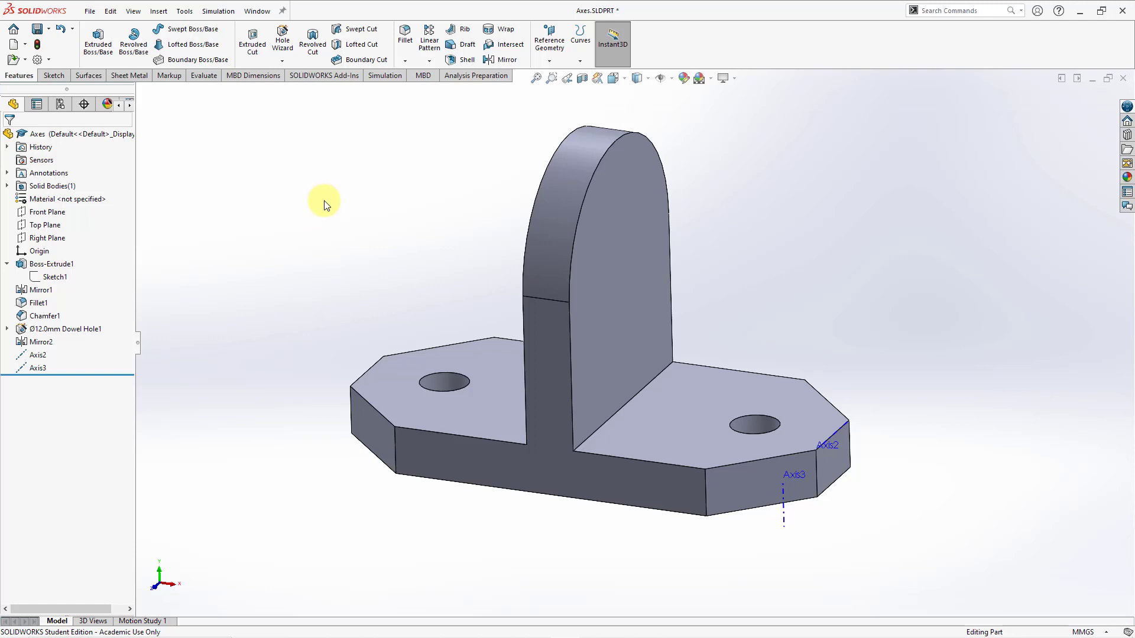
Create a Two Points/Vertices reference axis from the upright's front right arc-end vertex to the base top's rear vertex at the right chamfer
click(539, 62)
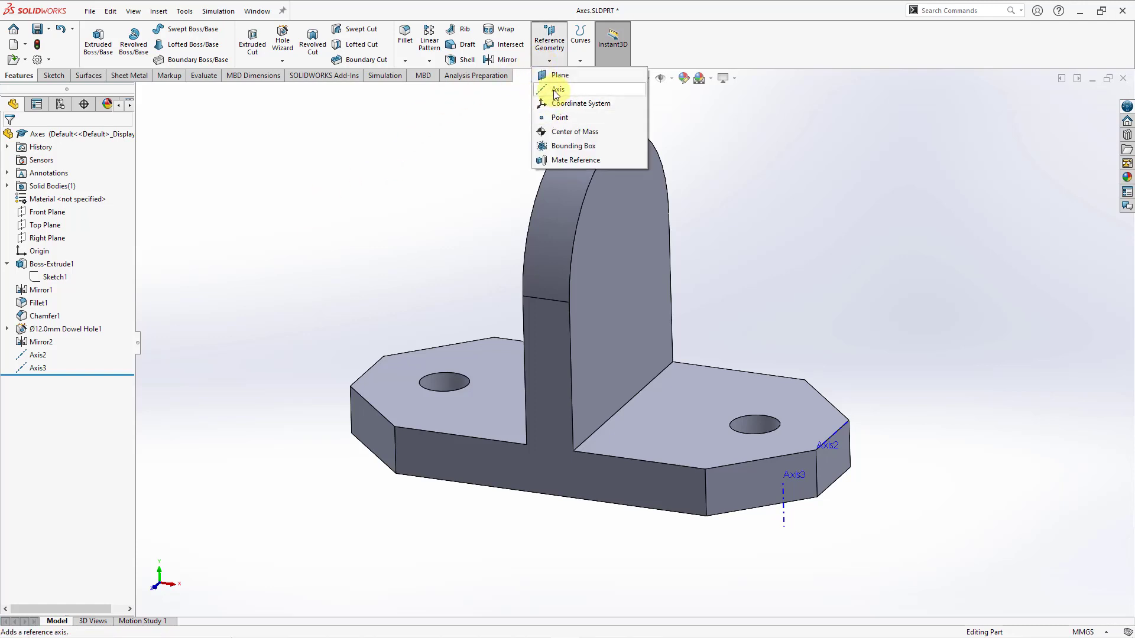
click(546, 87)
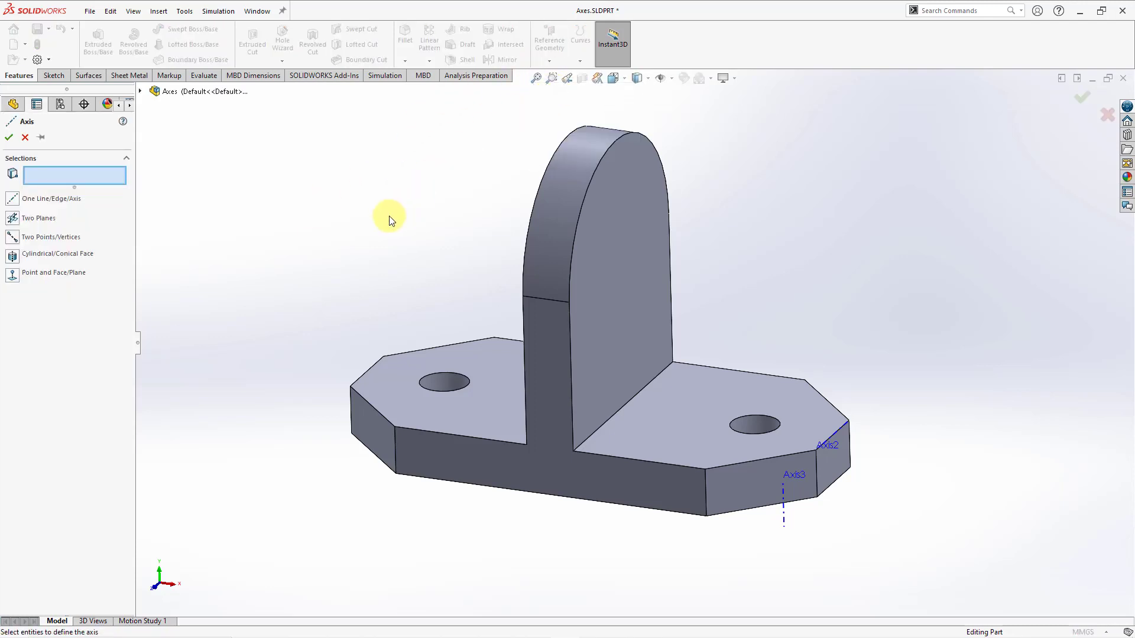
click(570, 304)
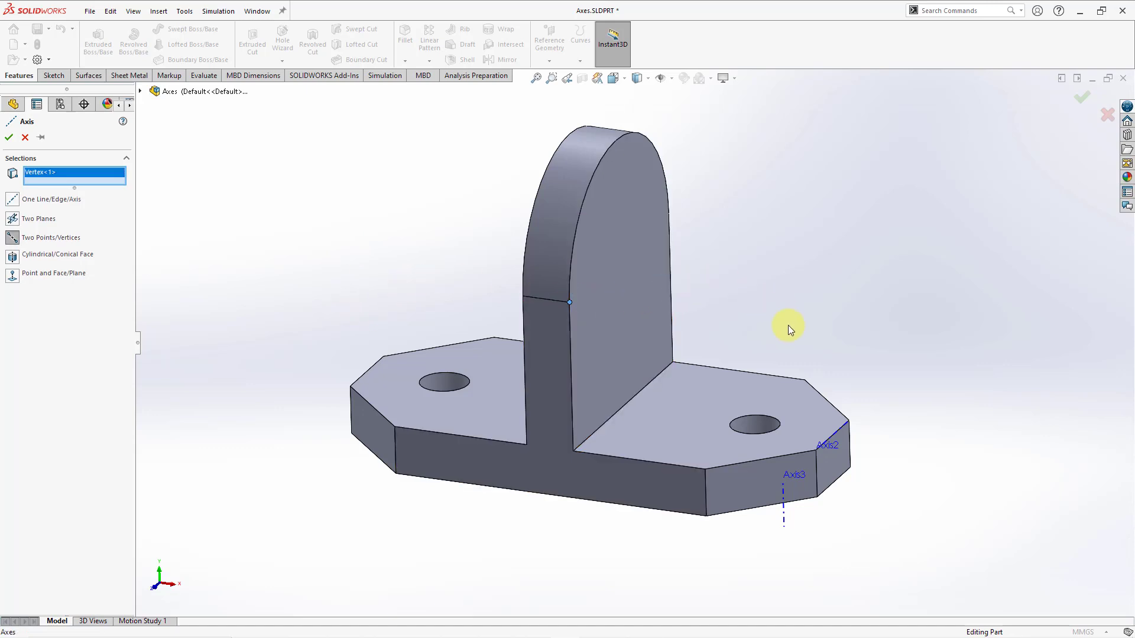
click(806, 381)
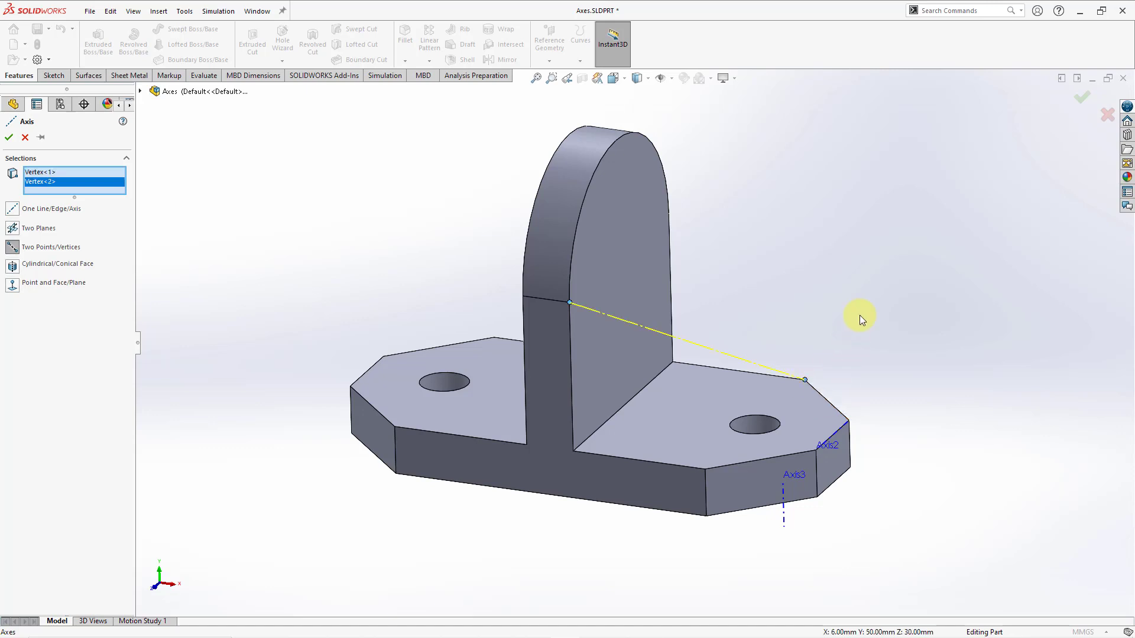
click(9, 138)
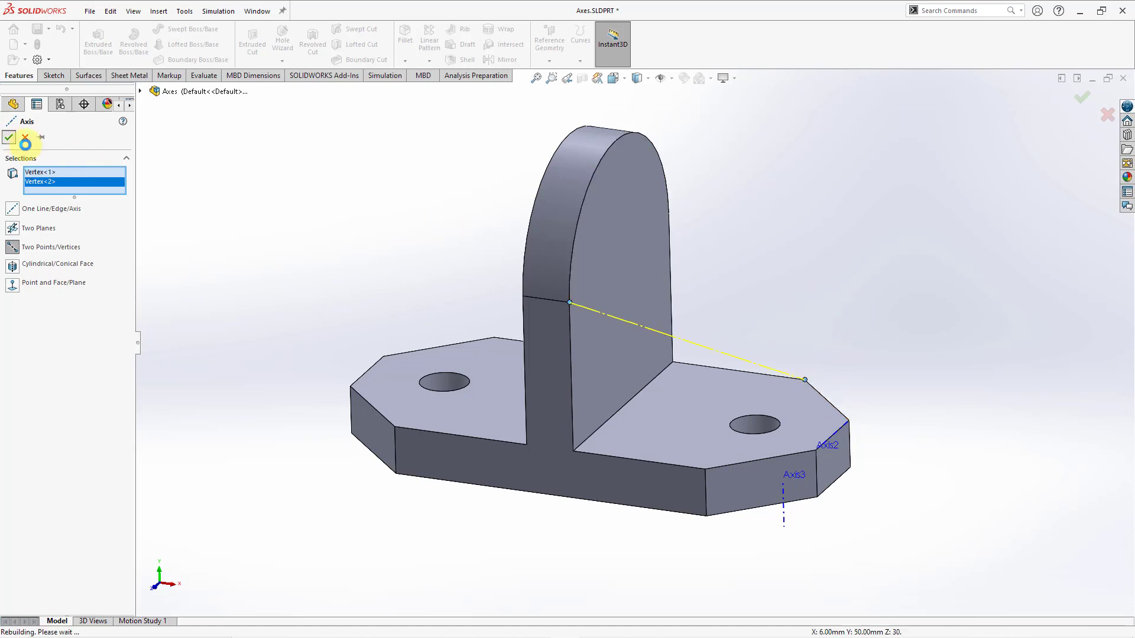
click(254, 236)
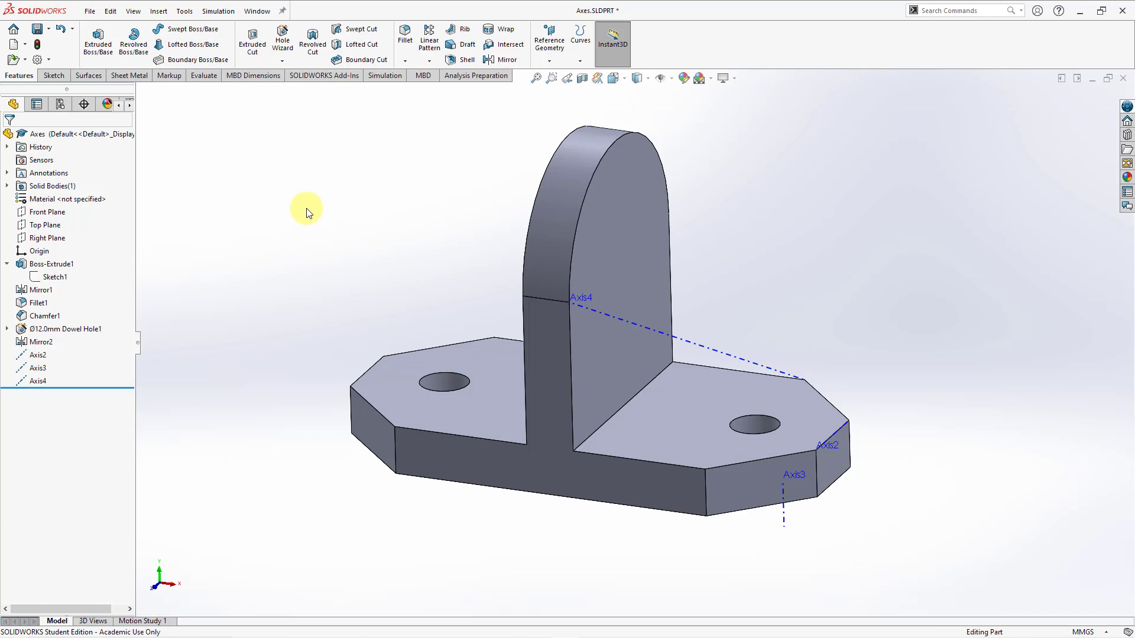
Create a Cylindrical/Conical Face reference axis through the centre of the upright's rounded top face
click(548, 61)
click(557, 89)
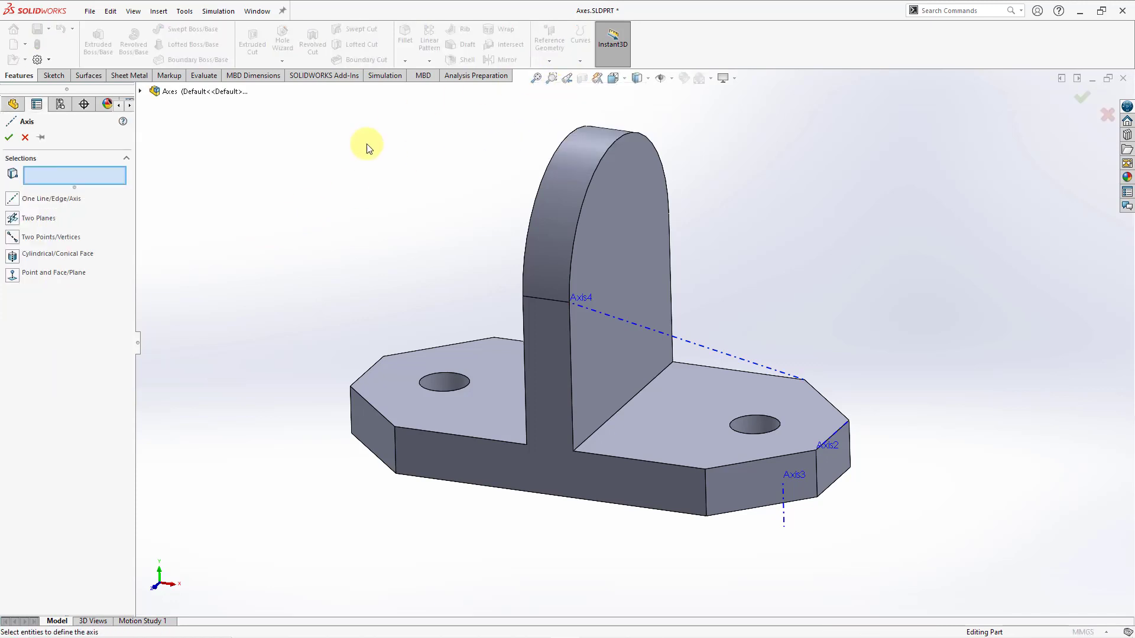
click(50, 259)
click(590, 141)
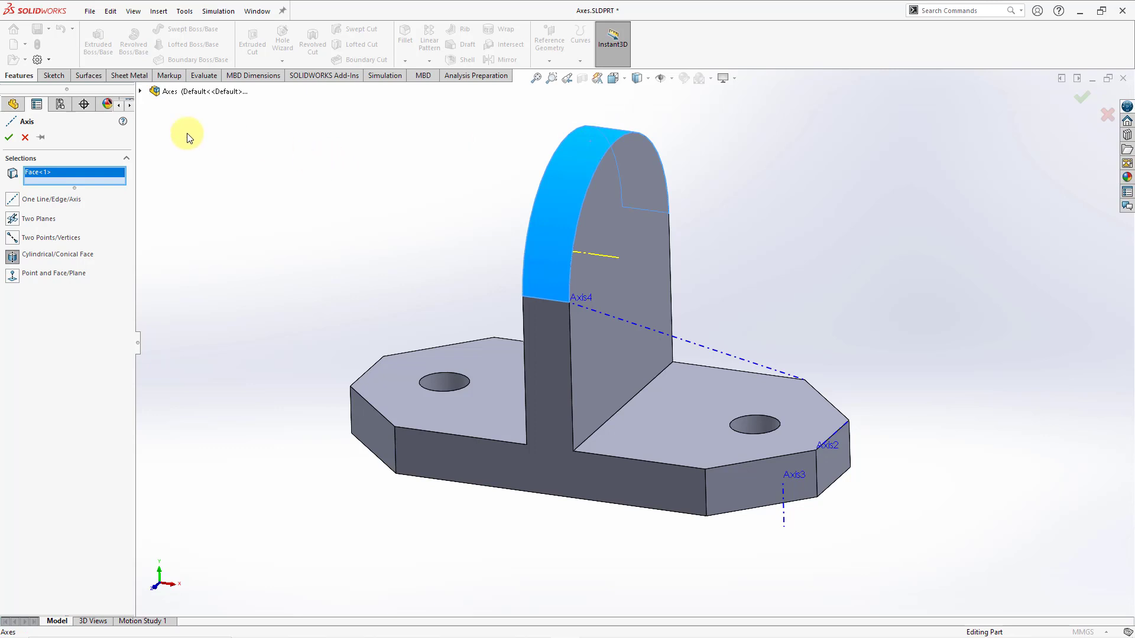
click(9, 137)
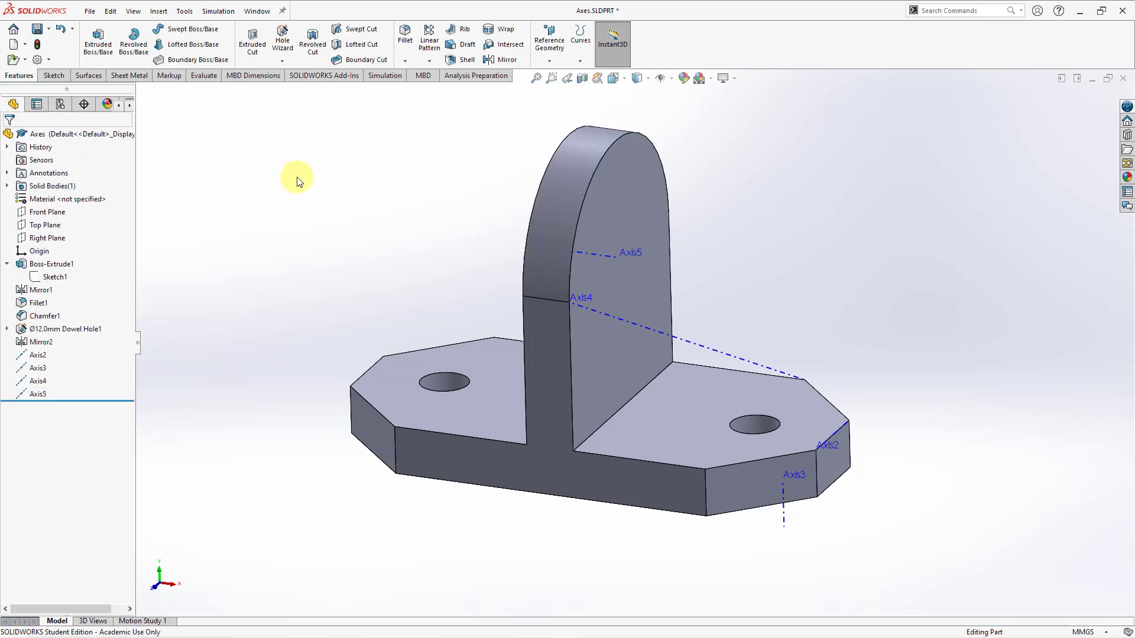
click(551, 63)
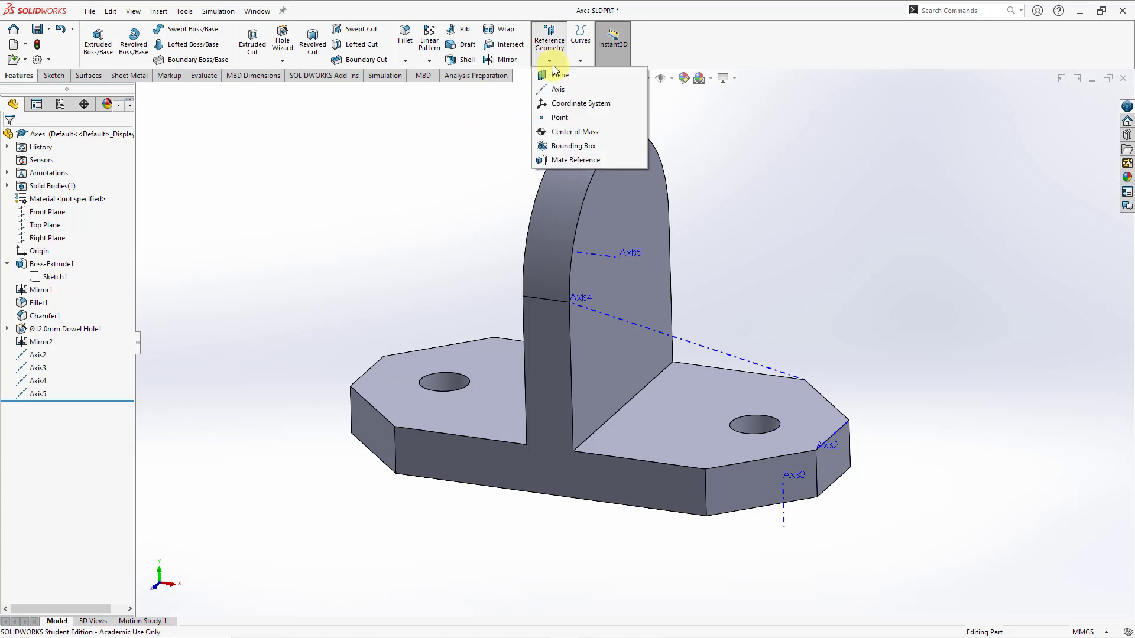
click(558, 88)
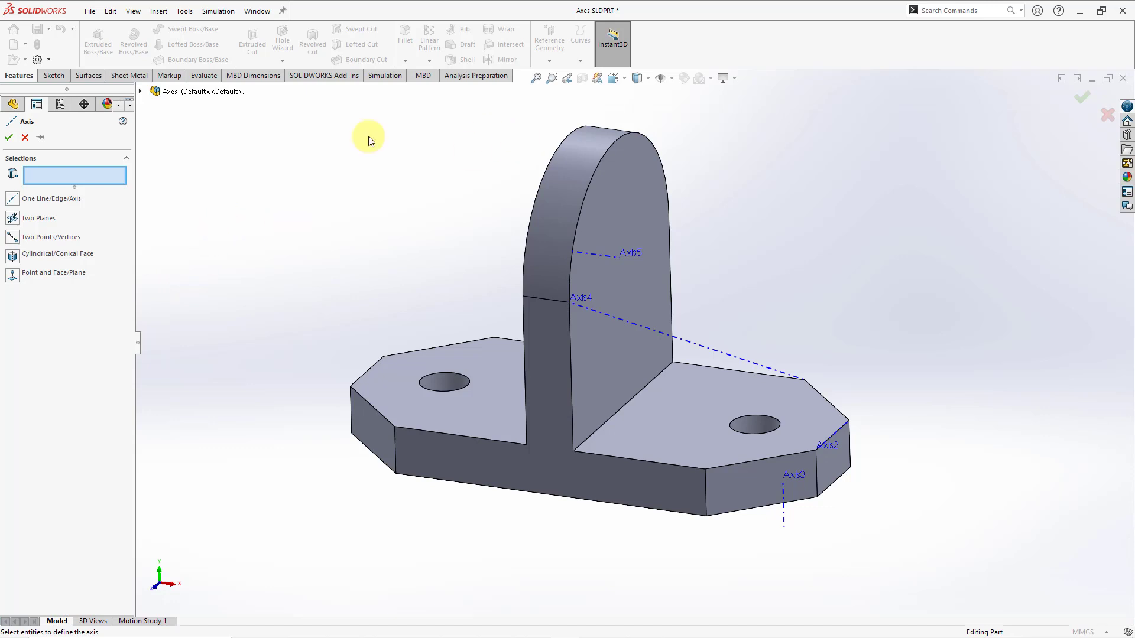
click(25, 138)
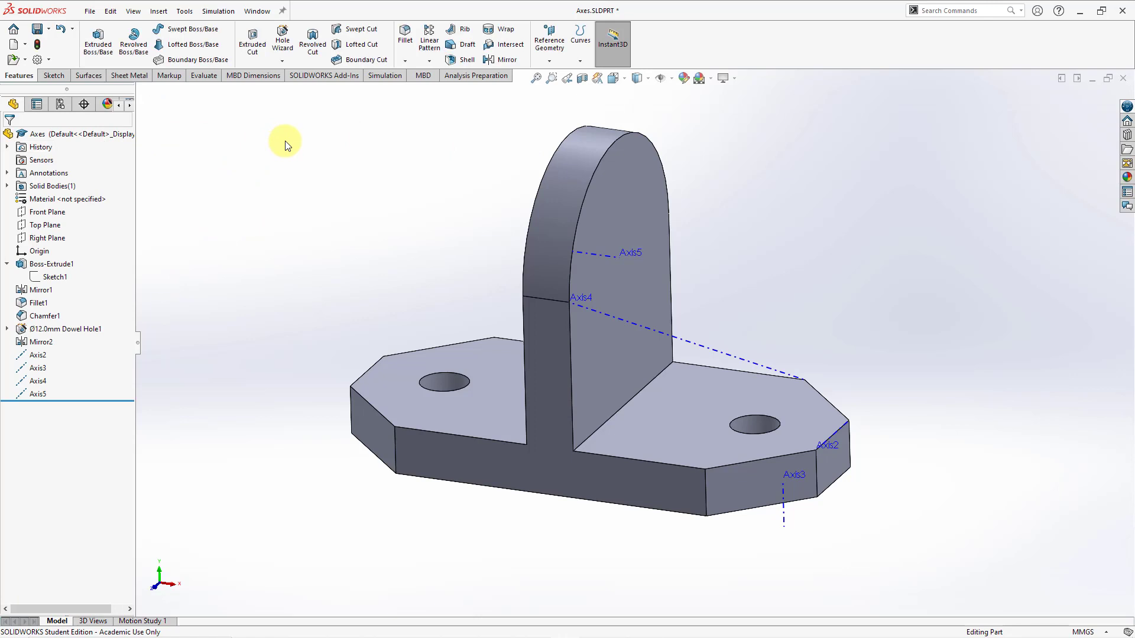
Sketch a point on the base's top face between the upright and the right hole, at about X 22.34, Y 1.01, and exit the sketch
click(54, 76)
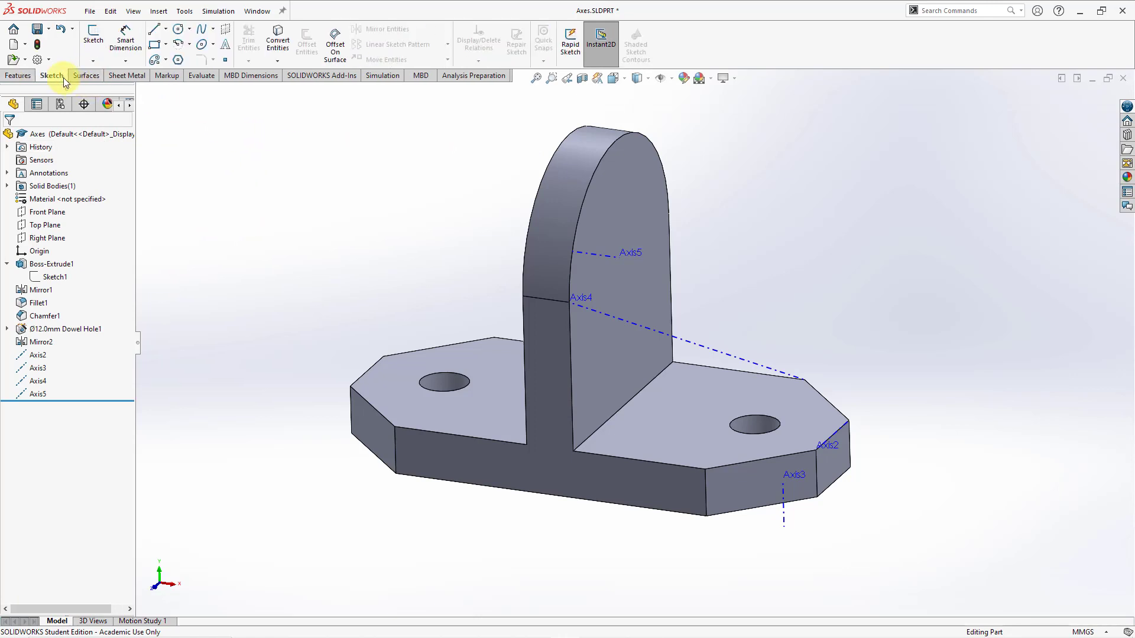
click(92, 36)
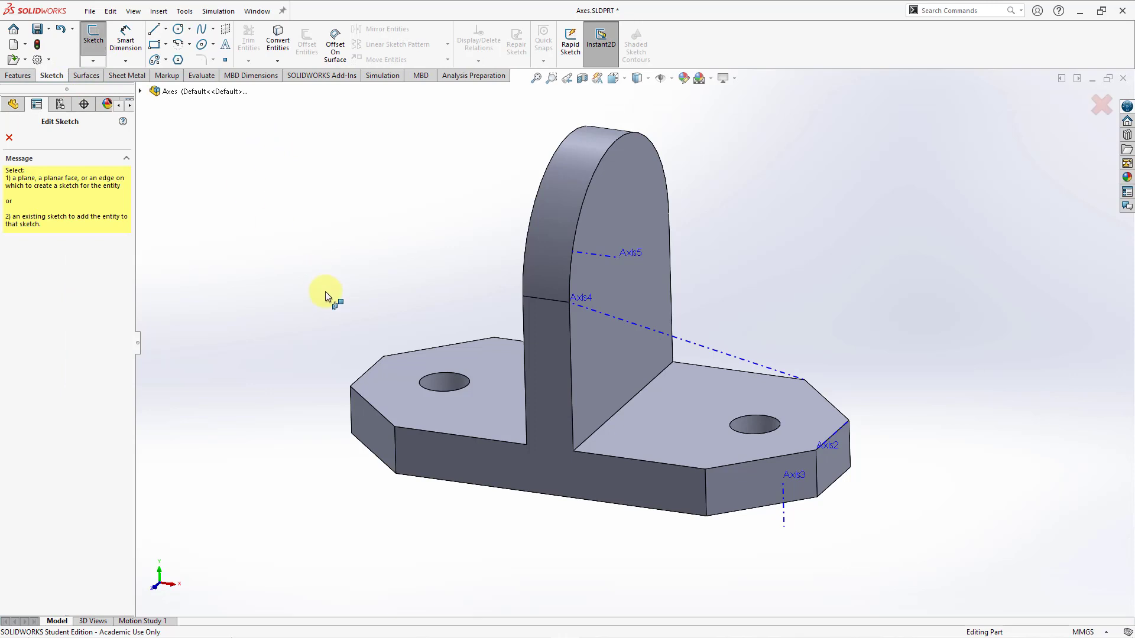
click(678, 416)
click(225, 60)
click(688, 413)
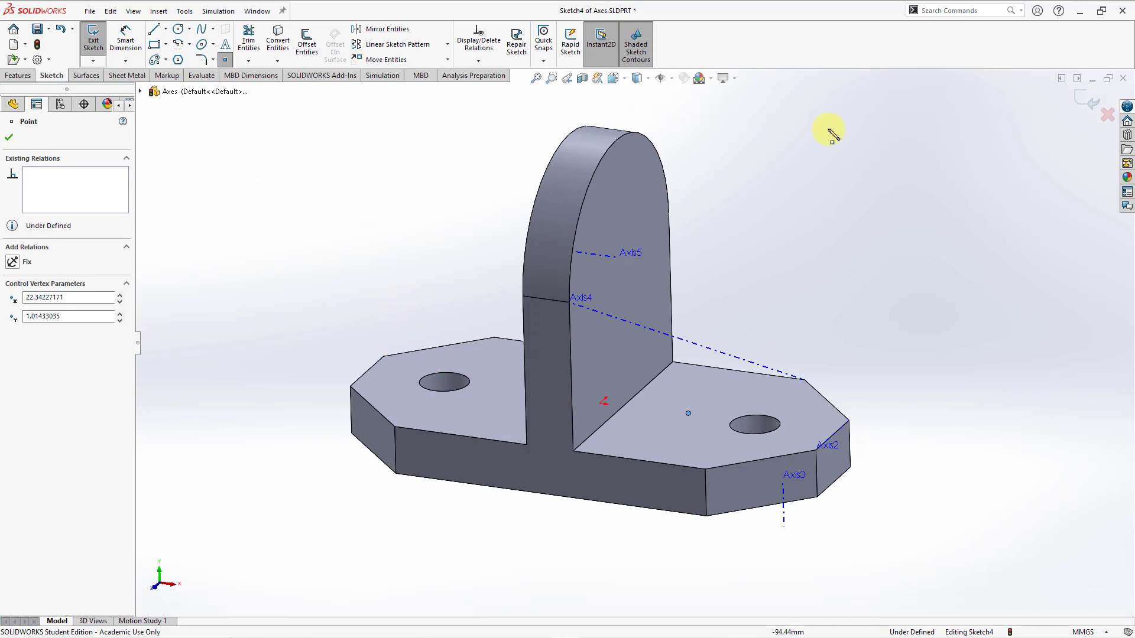
click(1081, 105)
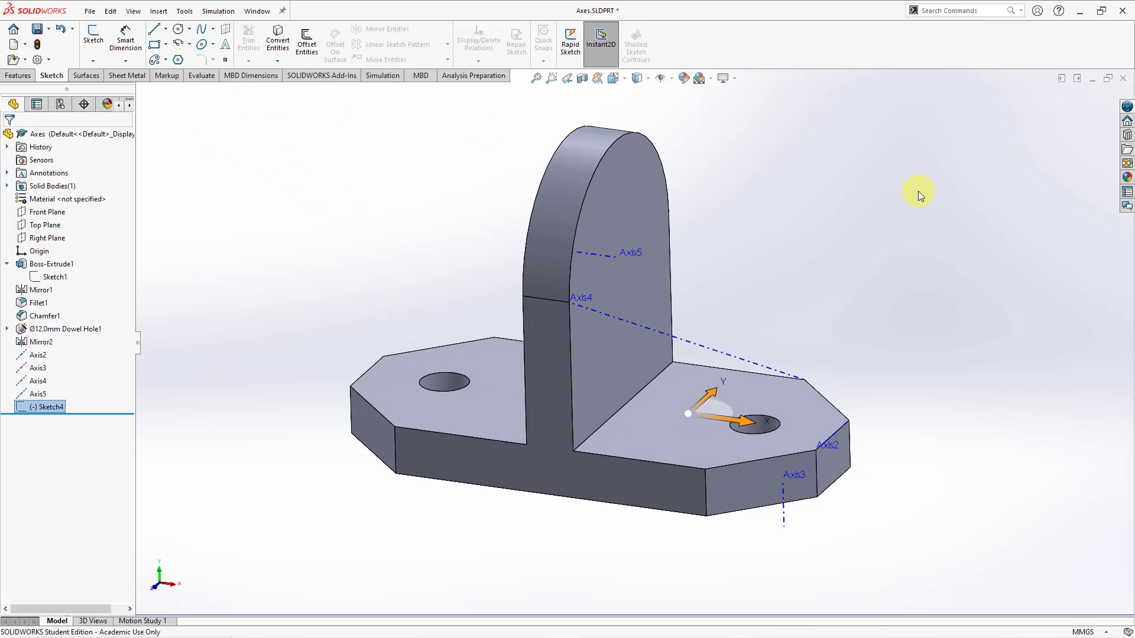
click(439, 185)
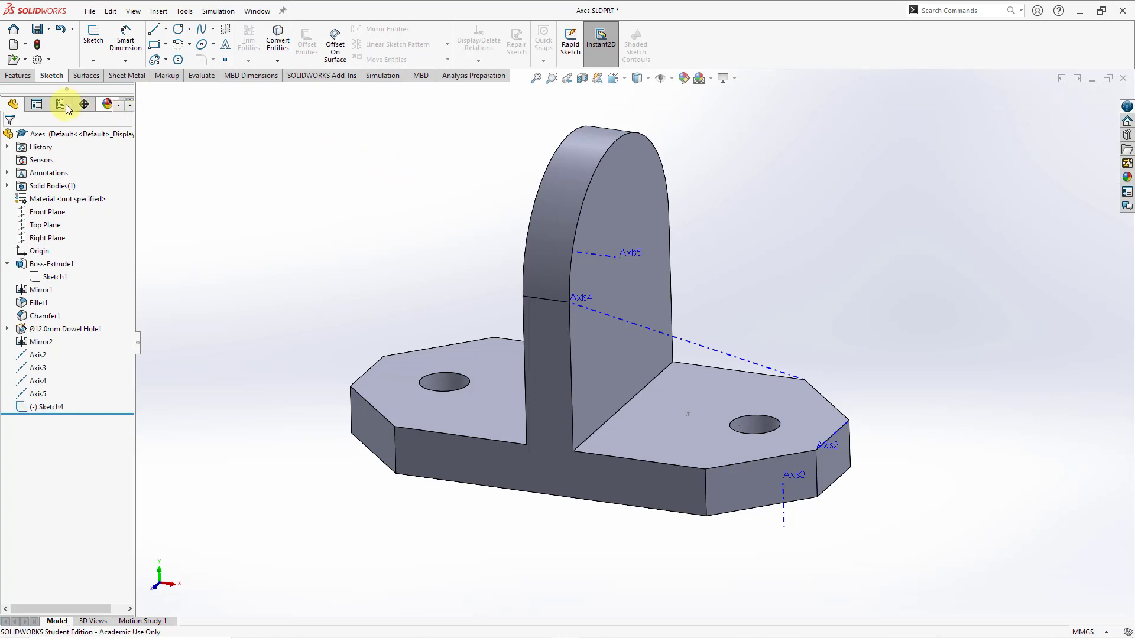
Create a Point and Face/Plane reference axis through the sketched point, perpendicular to the base's top face
click(19, 76)
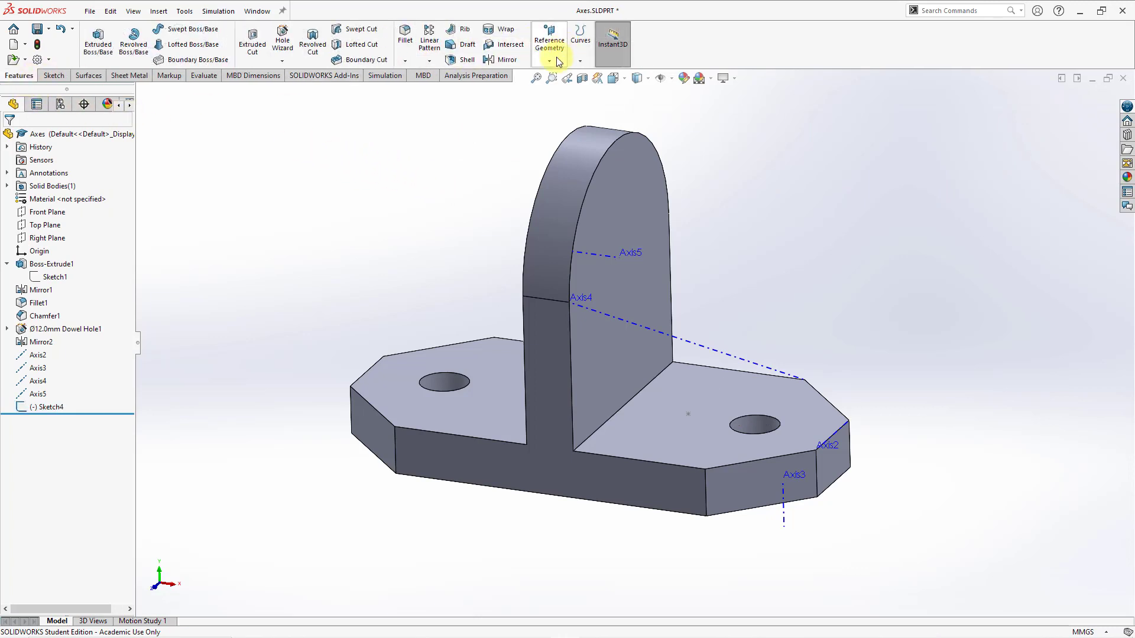
click(552, 61)
click(559, 89)
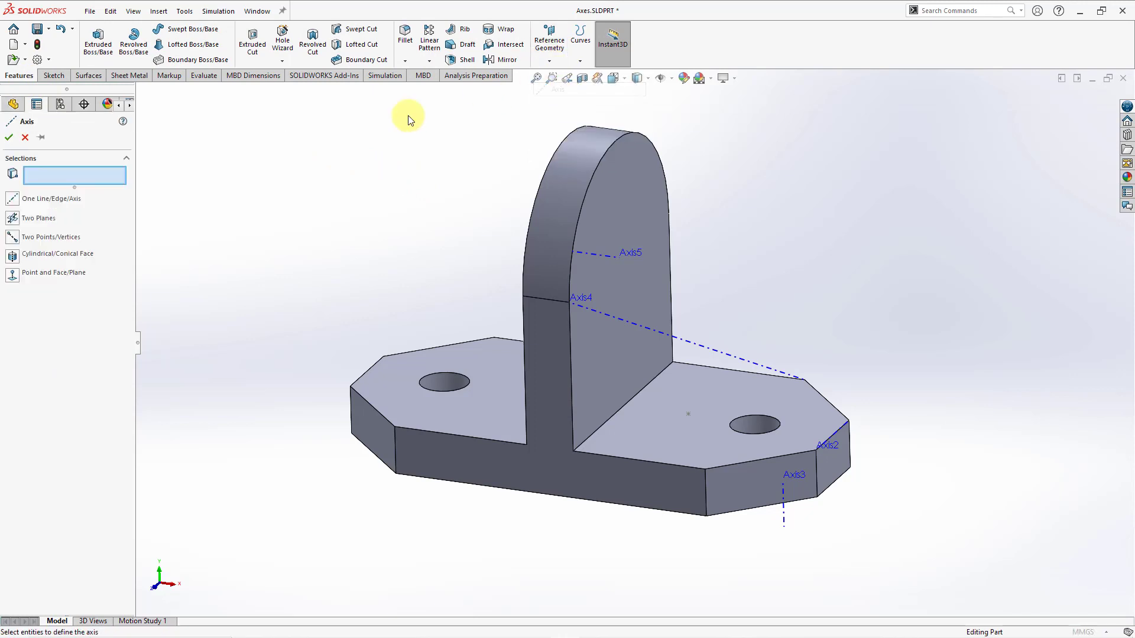
click(55, 271)
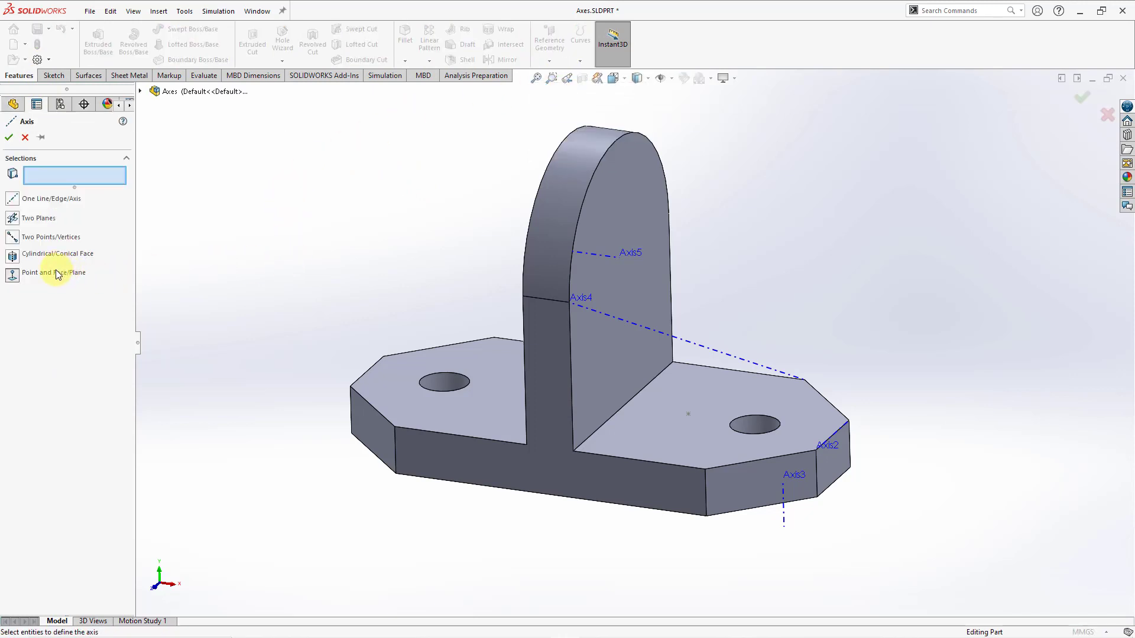
click(689, 414)
click(716, 397)
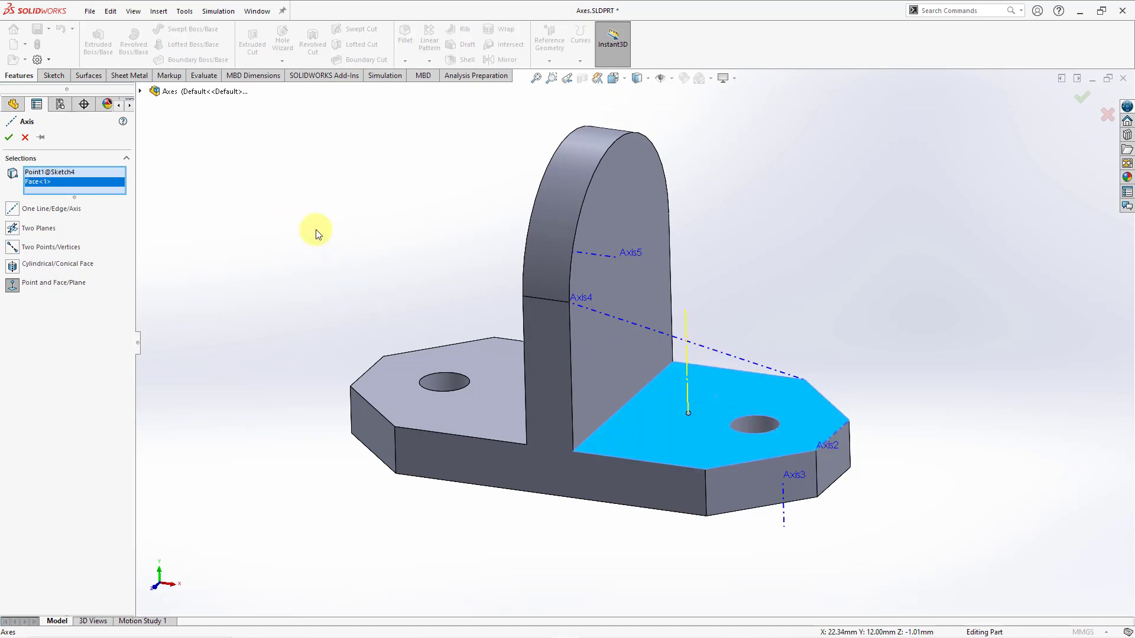
click(9, 137)
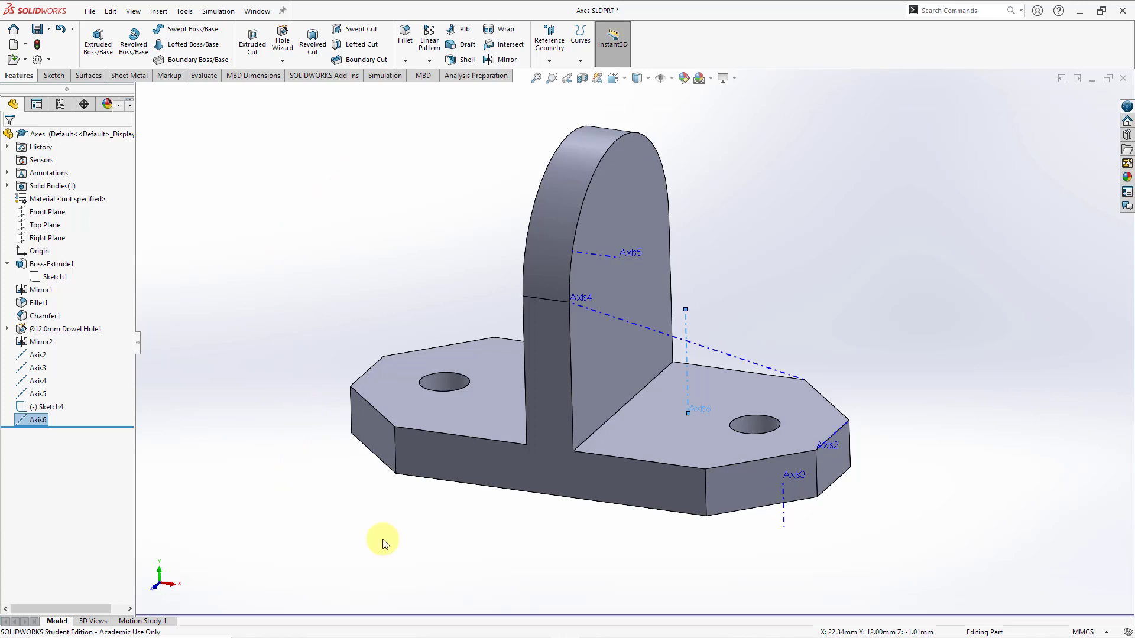
click(814, 528)
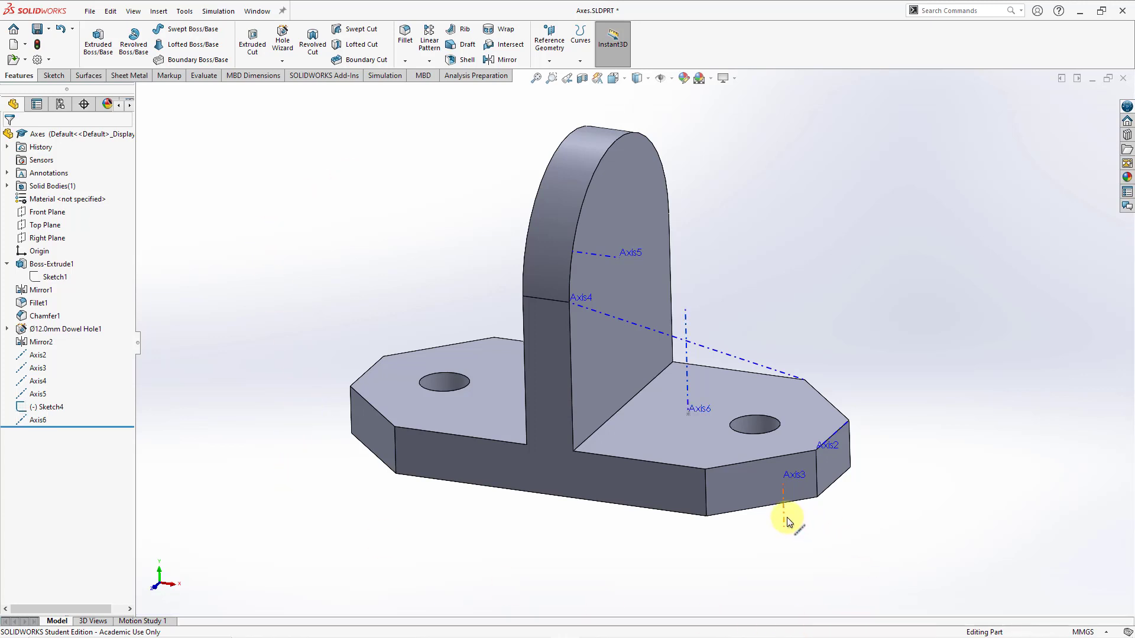
Lengthen Axis3 at both ends so it extends well above the base's top face and further below the base
click(785, 522)
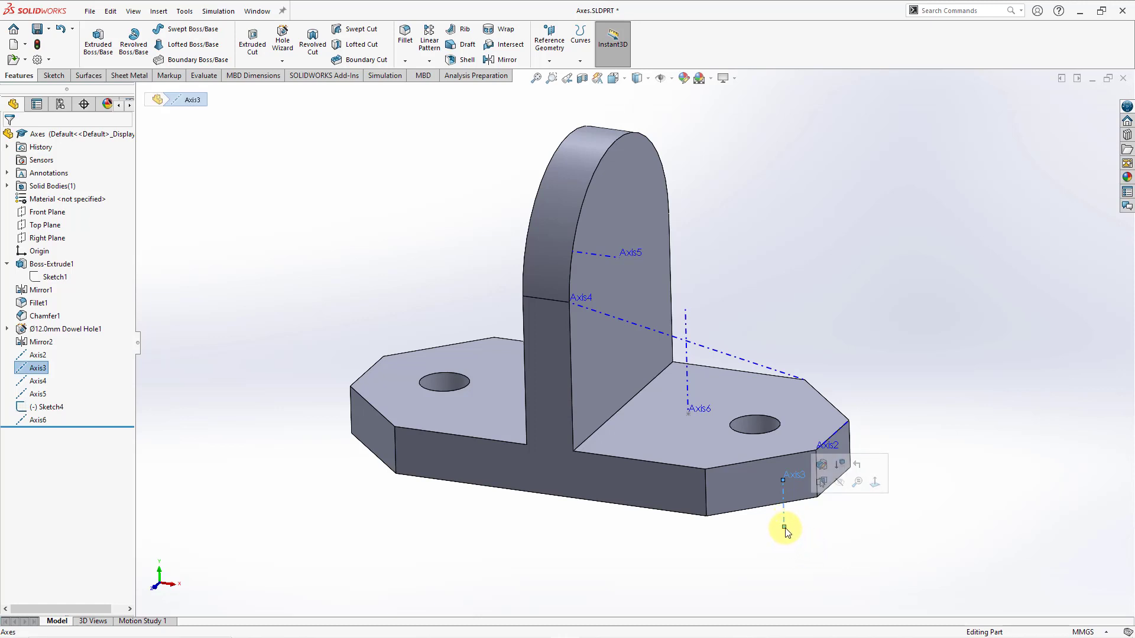
drag(784, 527, 784, 554)
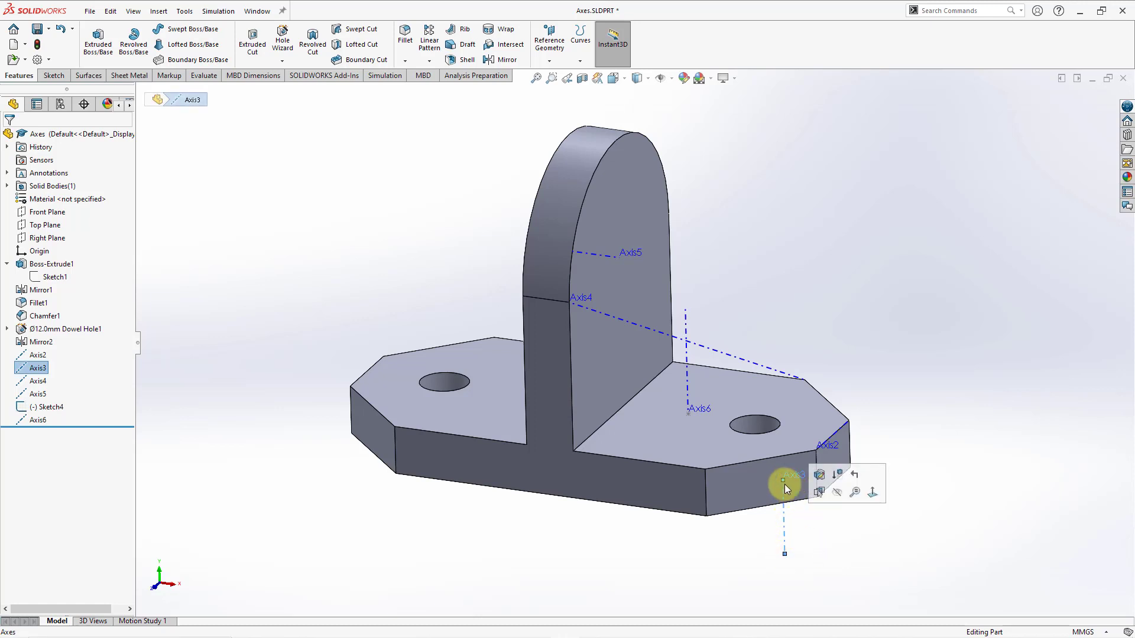
drag(783, 481, 780, 331)
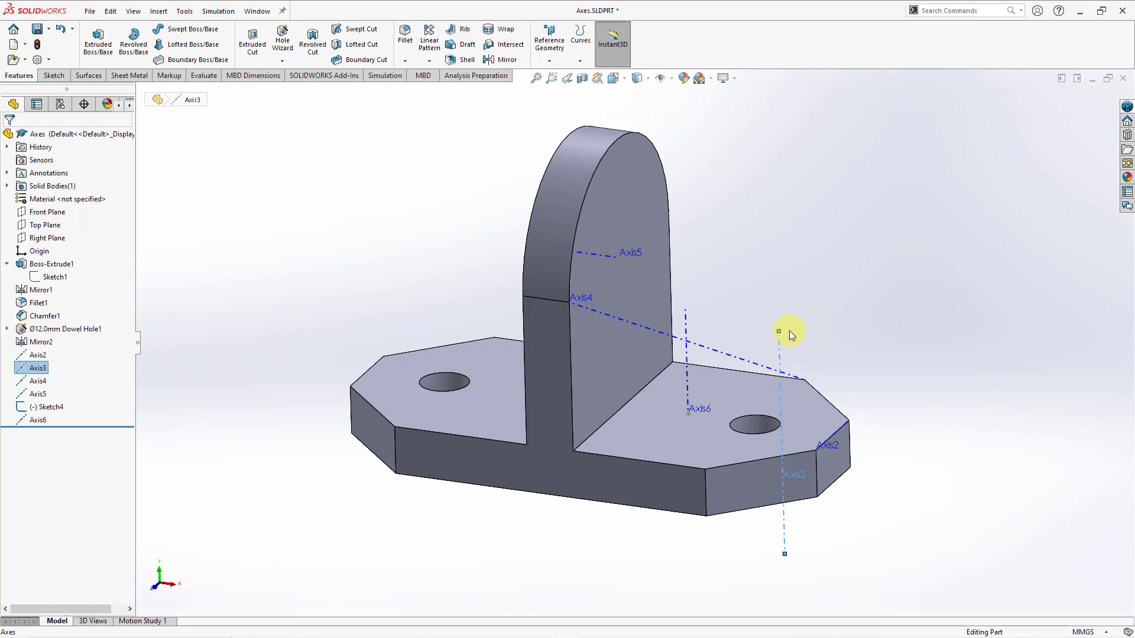
drag(785, 554, 785, 585)
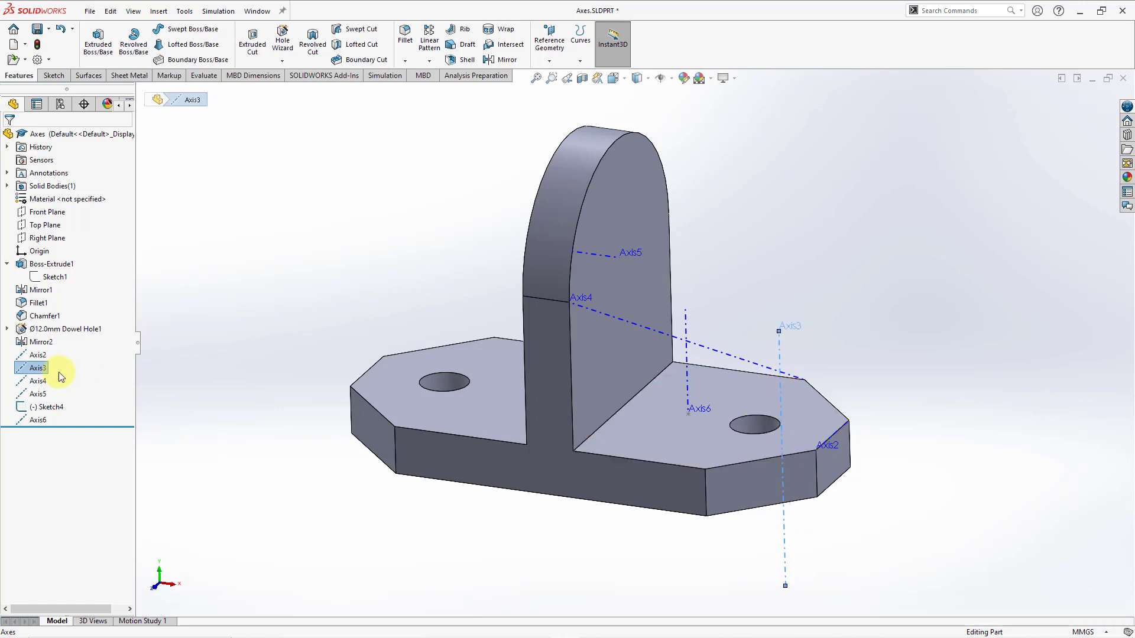
Autosize Axis3 to reset its displayed length, and clear the selection
right_click(39, 369)
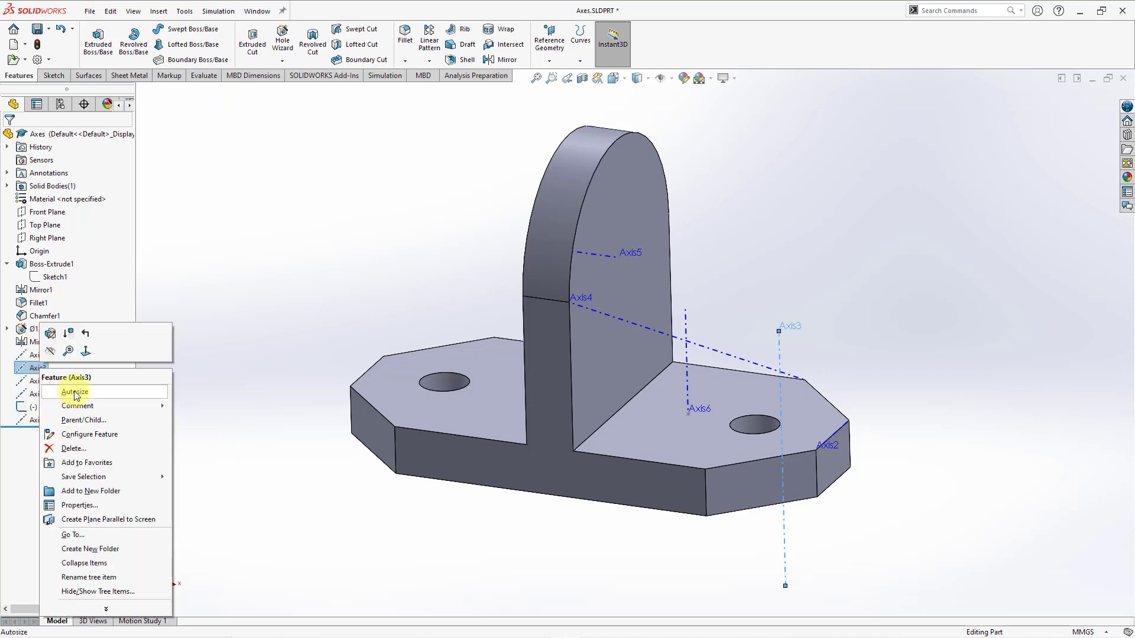
click(75, 392)
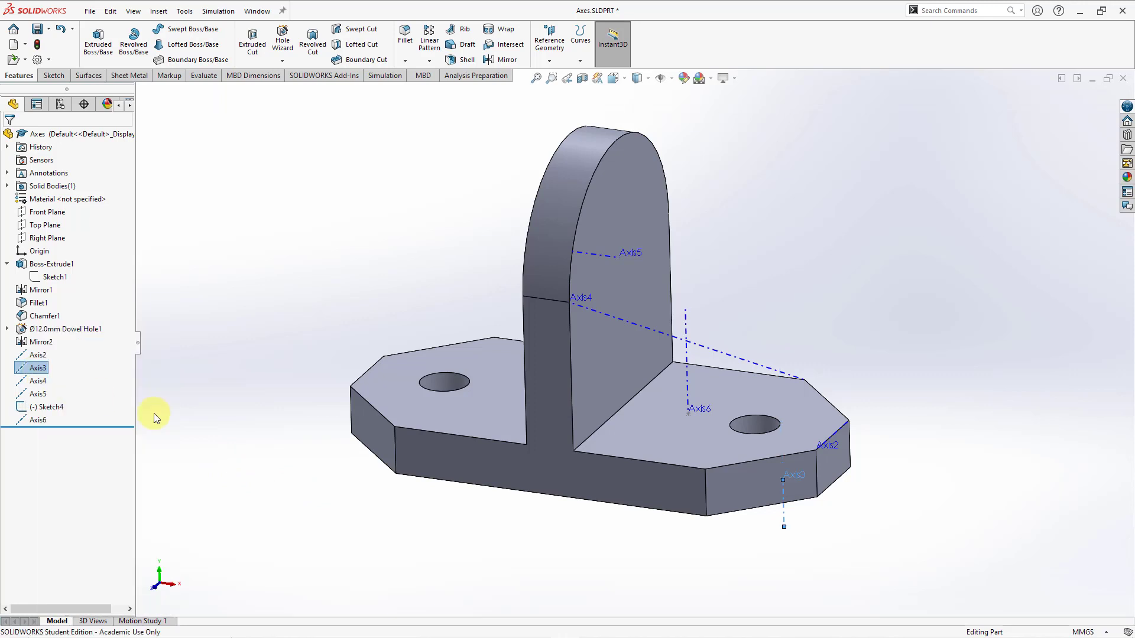
click(391, 513)
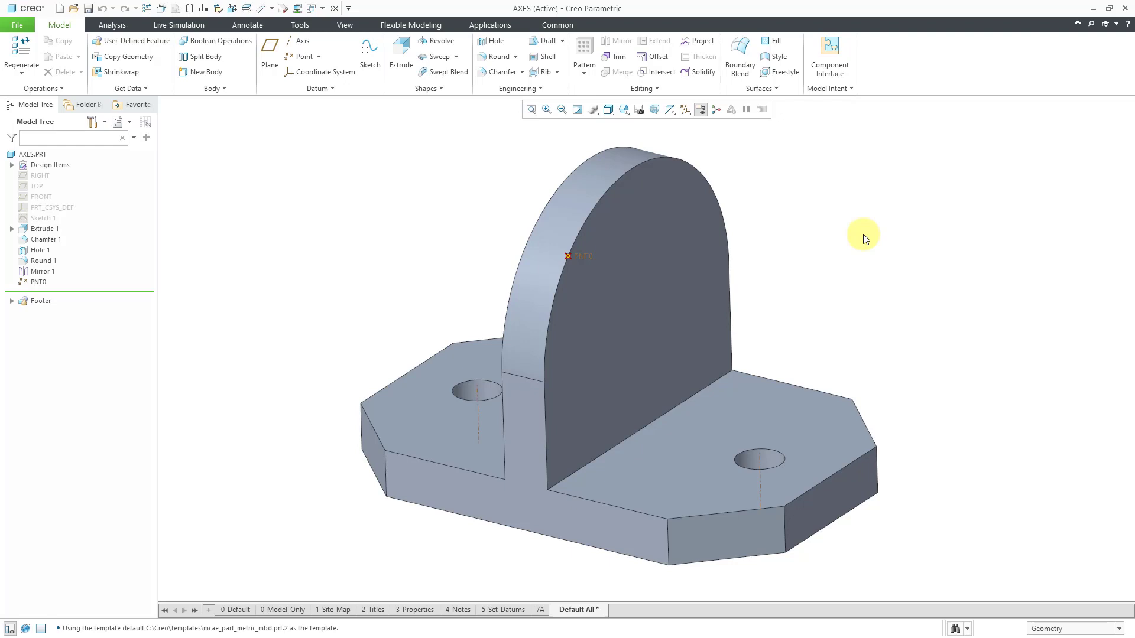
In Creo Parametric, create a datum axis through the top edge of the base's right end face
click(302, 45)
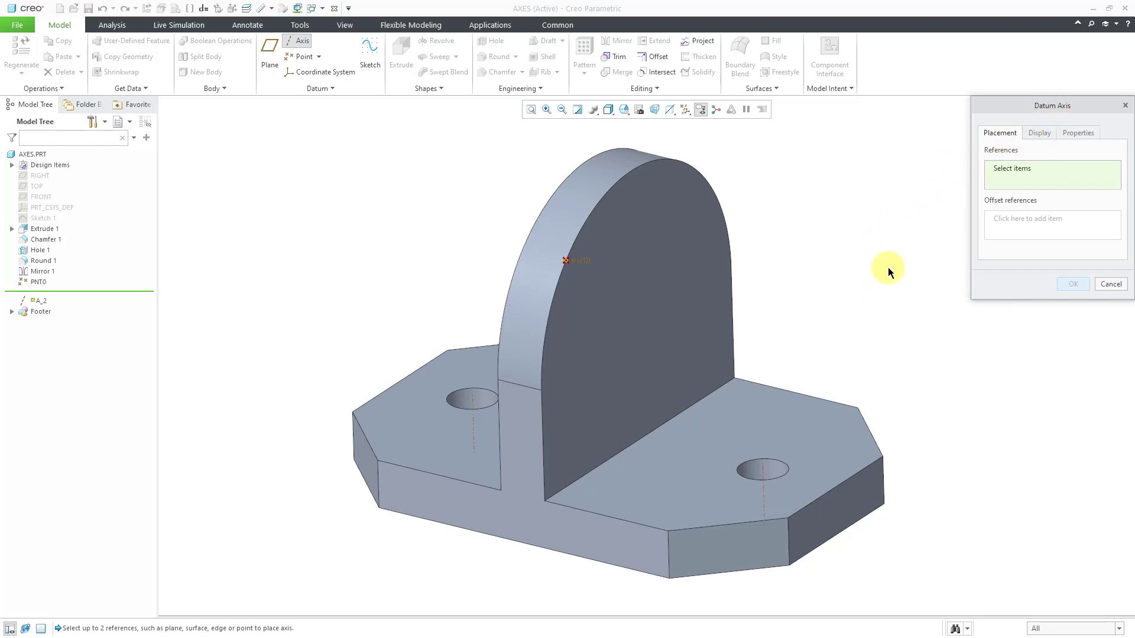
click(869, 467)
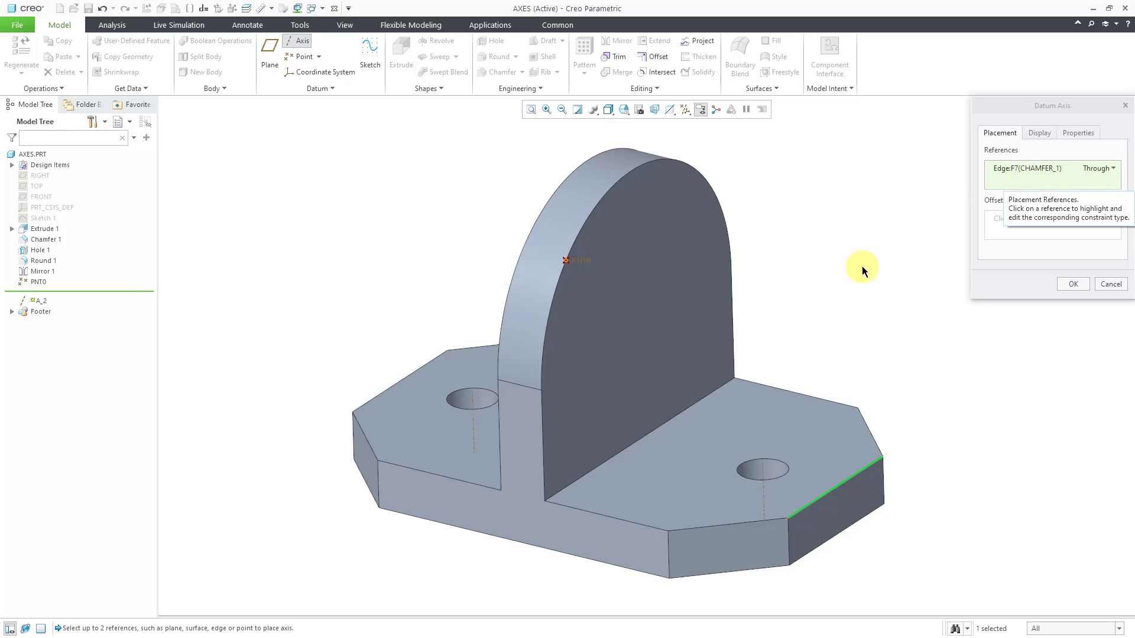
click(1074, 285)
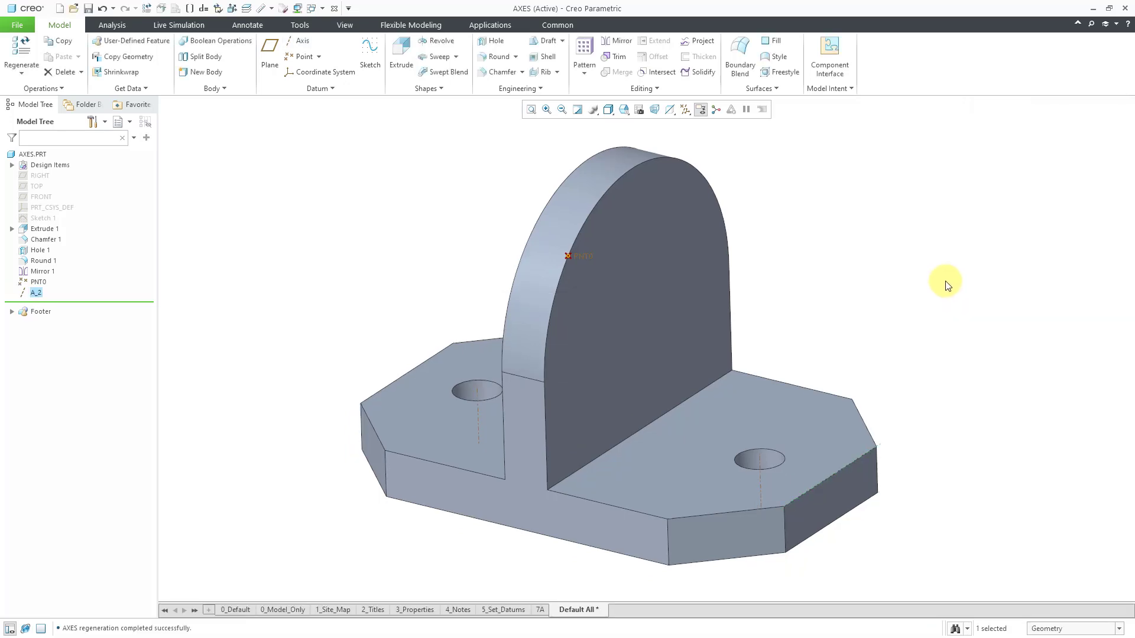
click(948, 286)
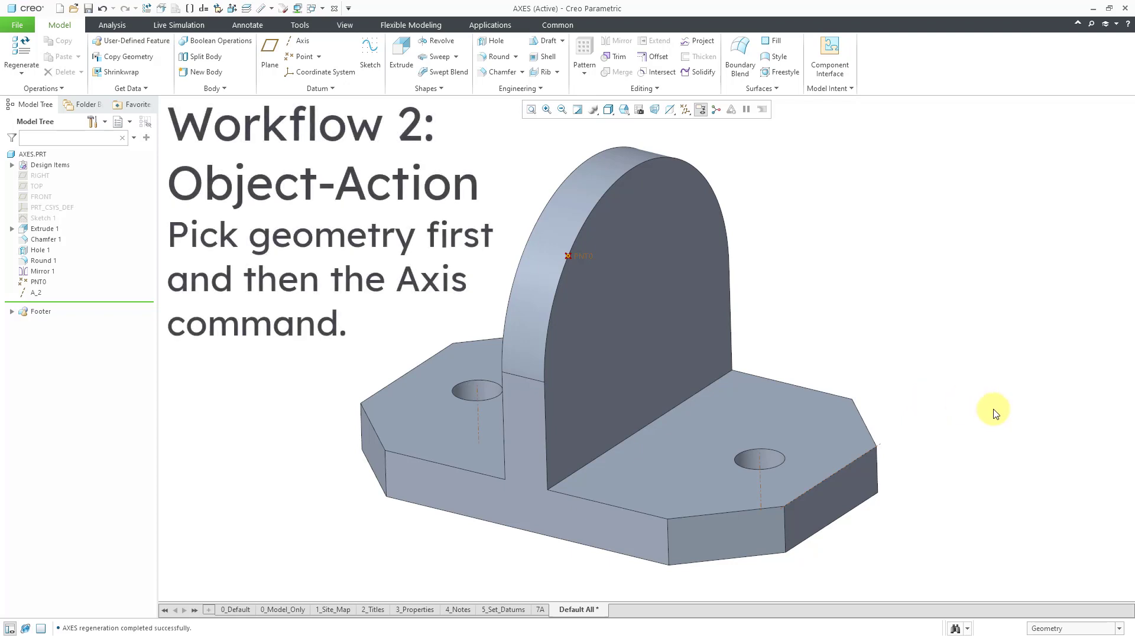
Preselect the base's right end face and the part's front face, and create a datum axis at their intersection
click(838, 502)
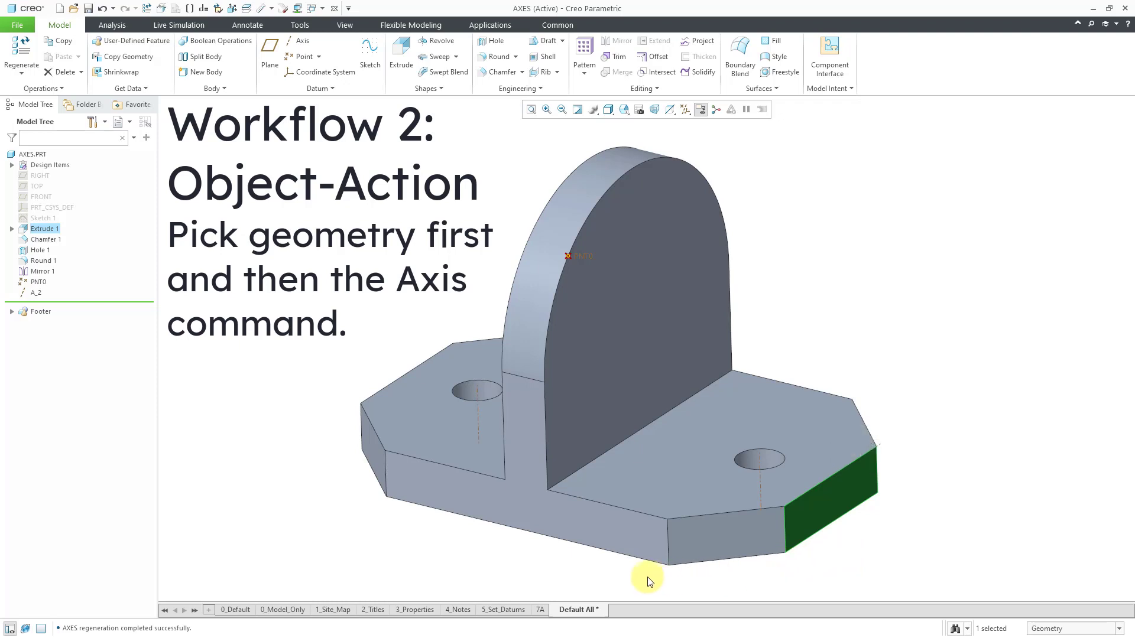
ctrl+click(609, 519)
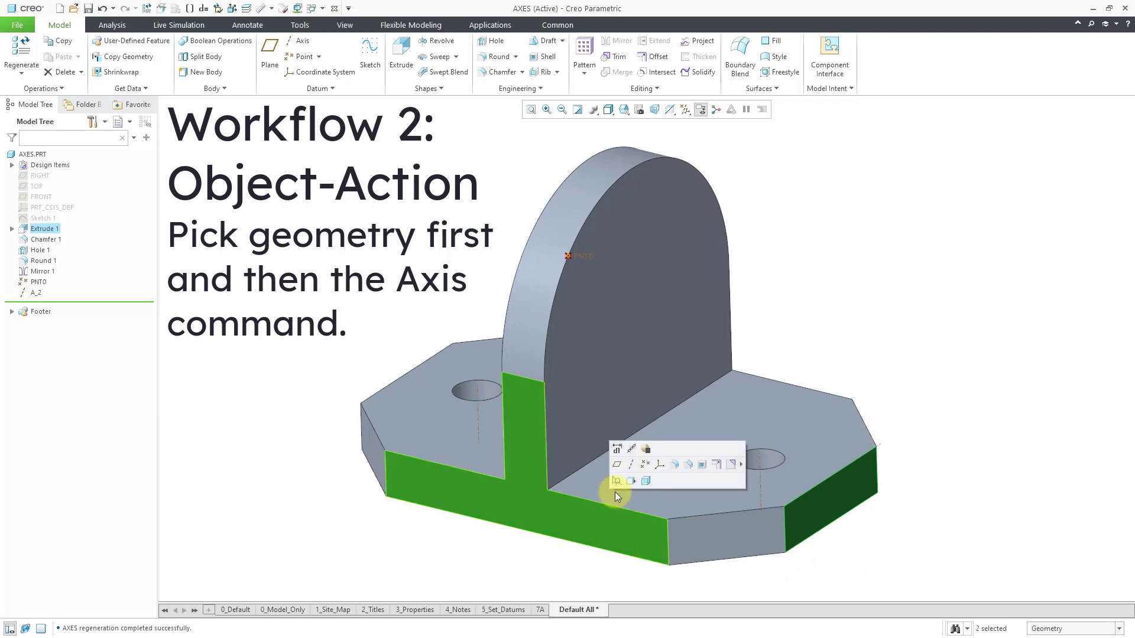
click(634, 465)
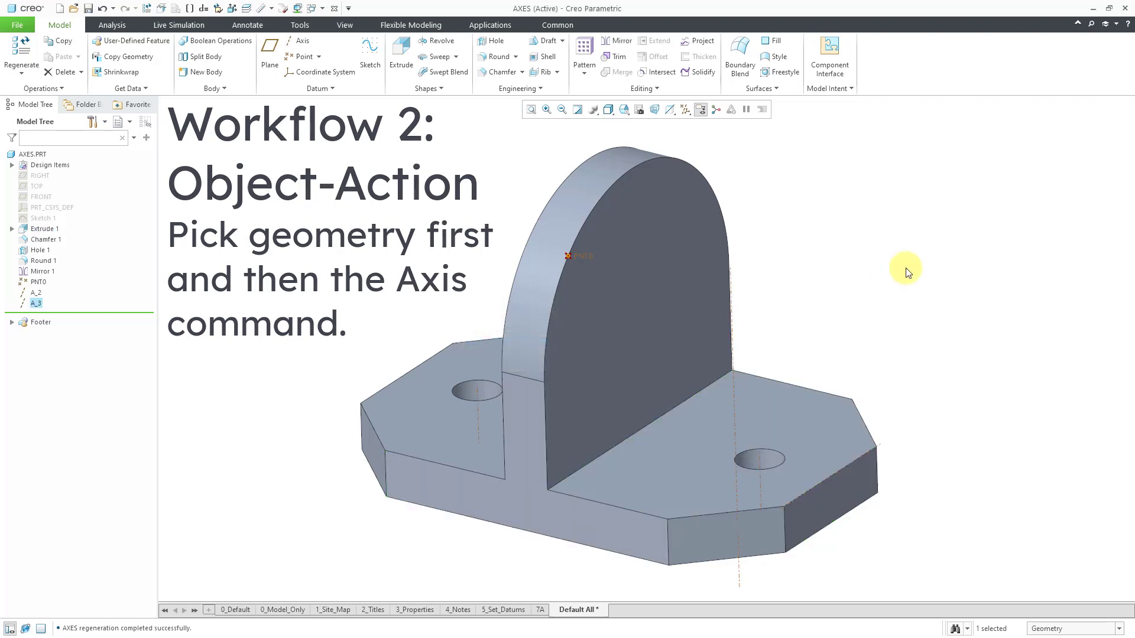
click(834, 294)
Create a datum axis through the upright's front right arc-end vertex and the base top's rear vertex at the right chamfer
mouse_move(833, 294)
middle_down()
mouse_move(828, 287)
mouse_move(849, 290)
mouse_move(831, 292)
middle_up()
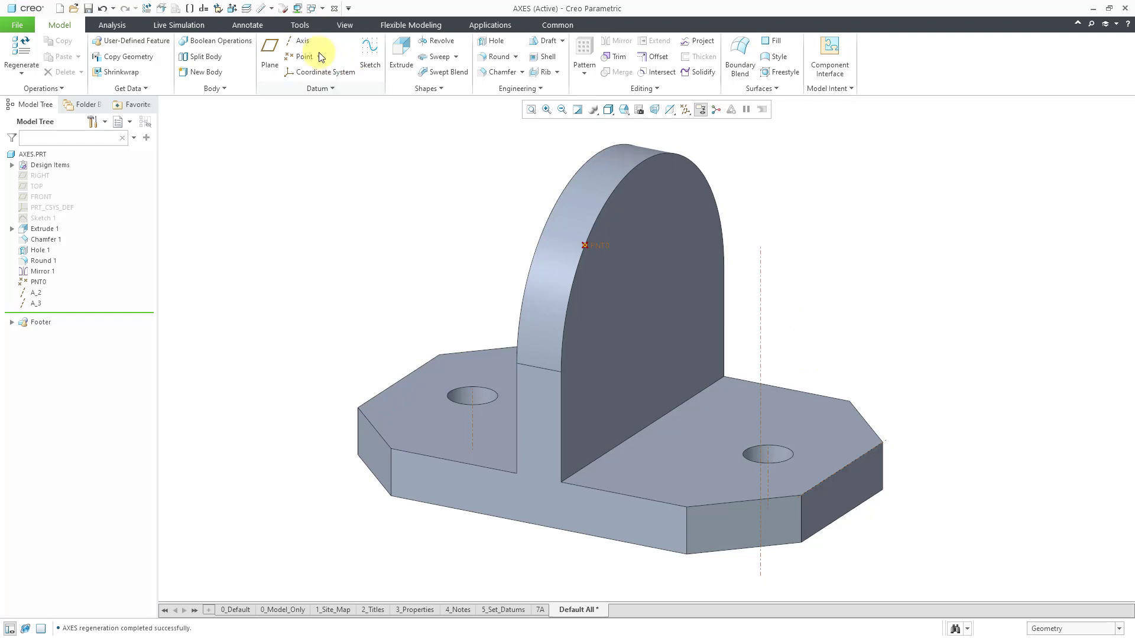
click(300, 41)
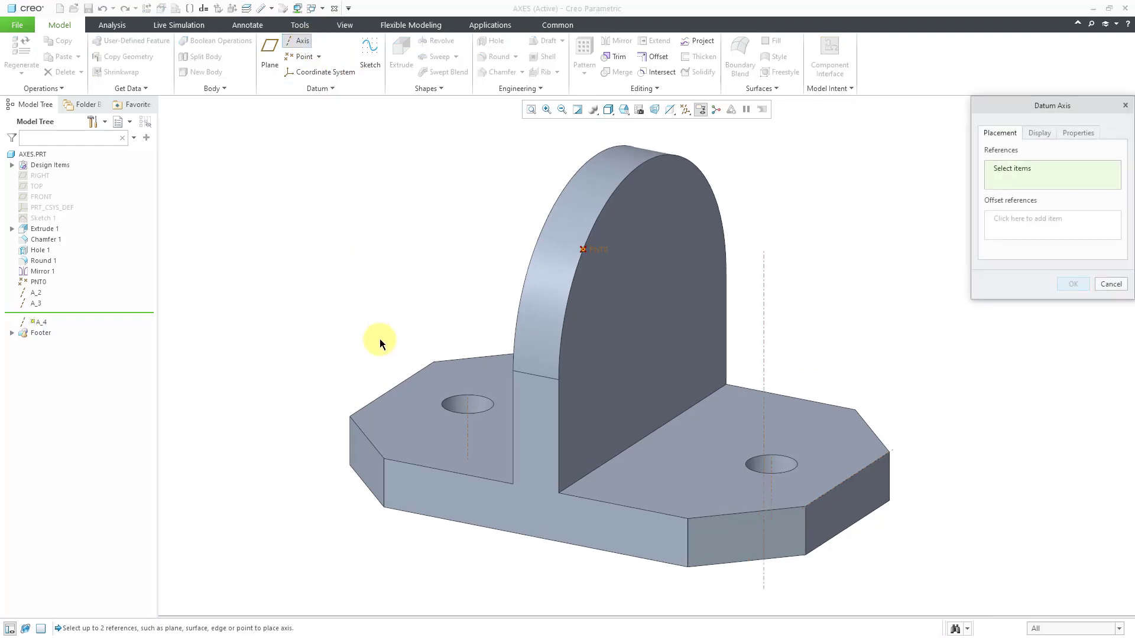
click(560, 379)
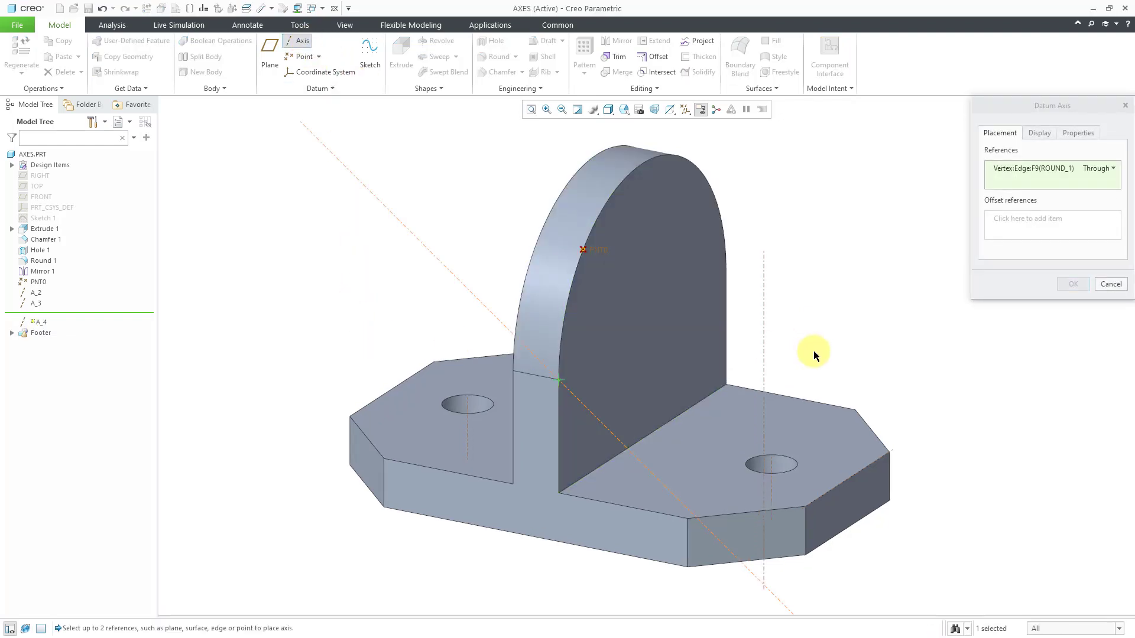
click(856, 410)
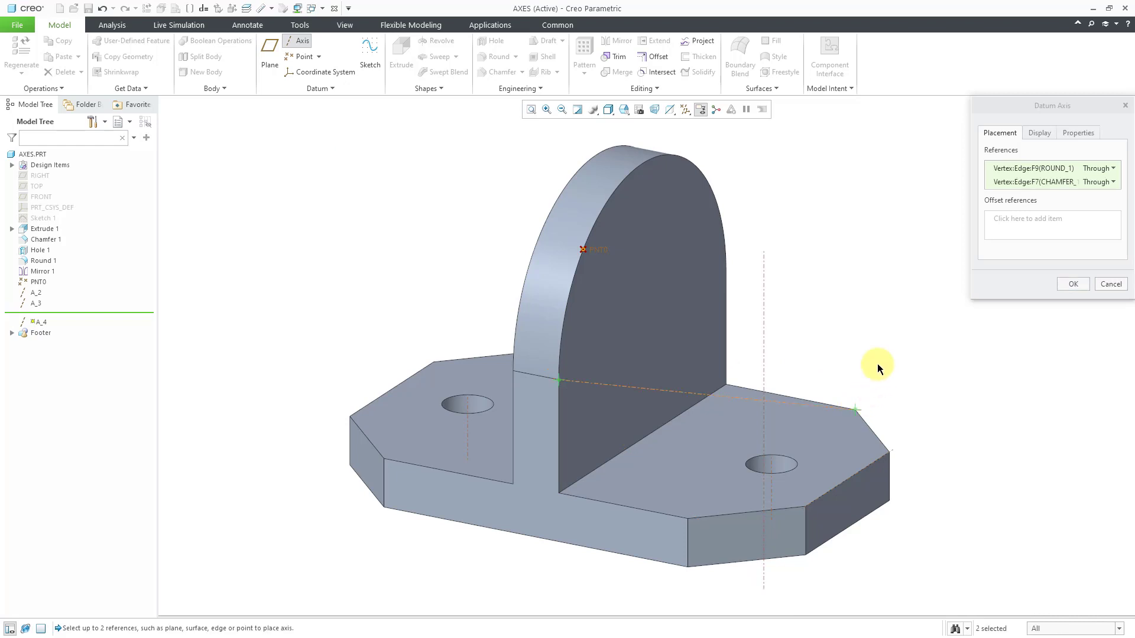
click(1074, 285)
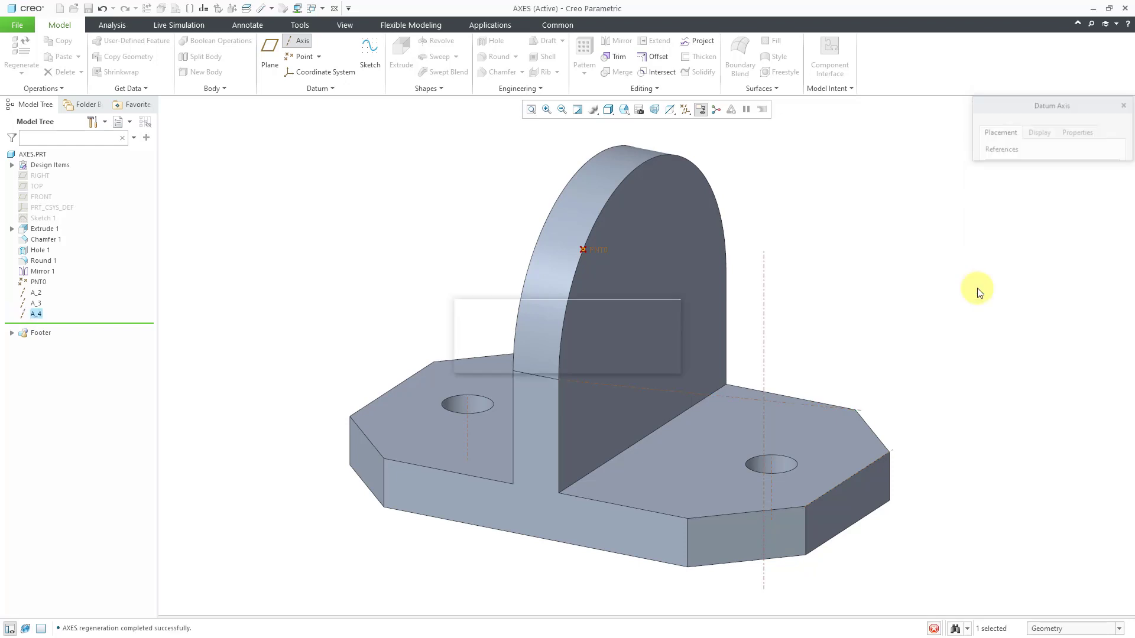
click(979, 292)
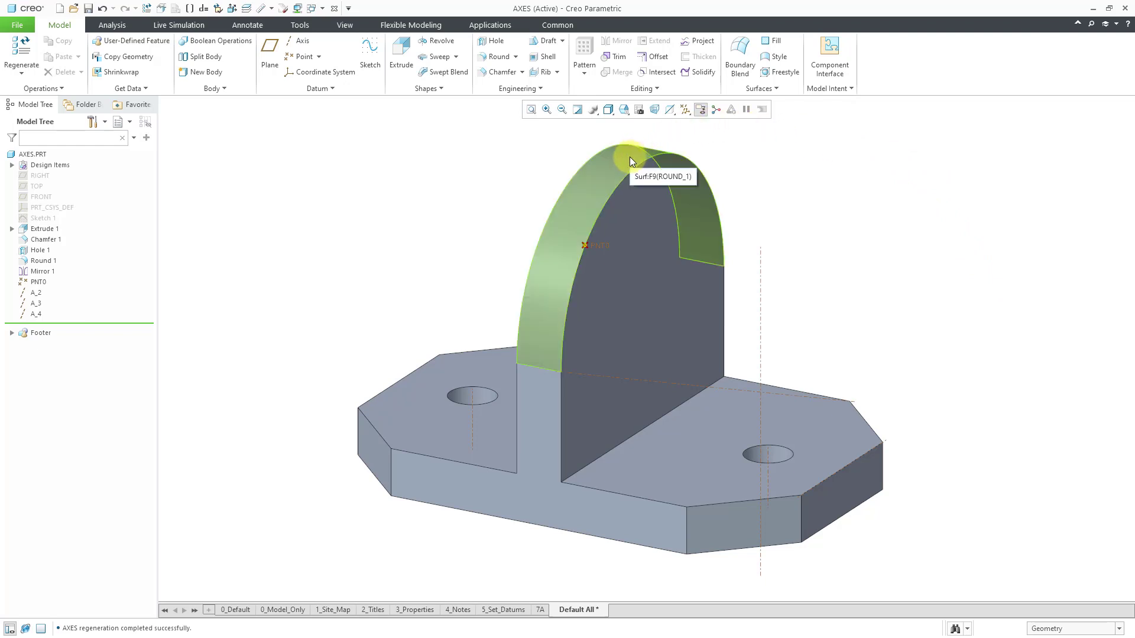
Create a datum axis through the centre of the upright's rounded top surface, selecting the surface first
click(630, 157)
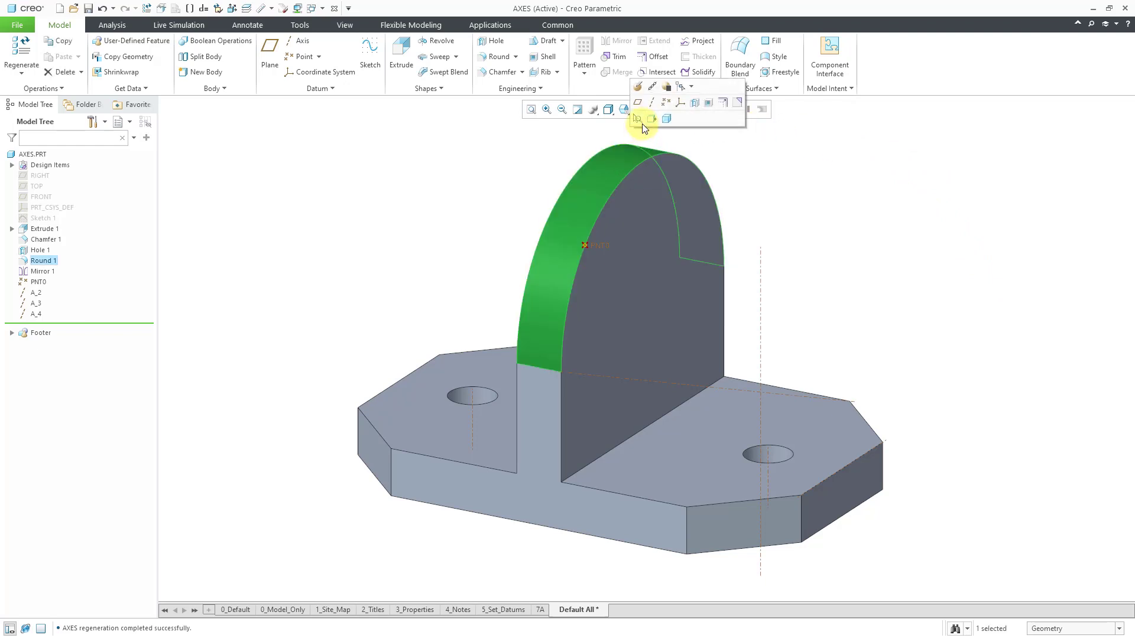
click(651, 103)
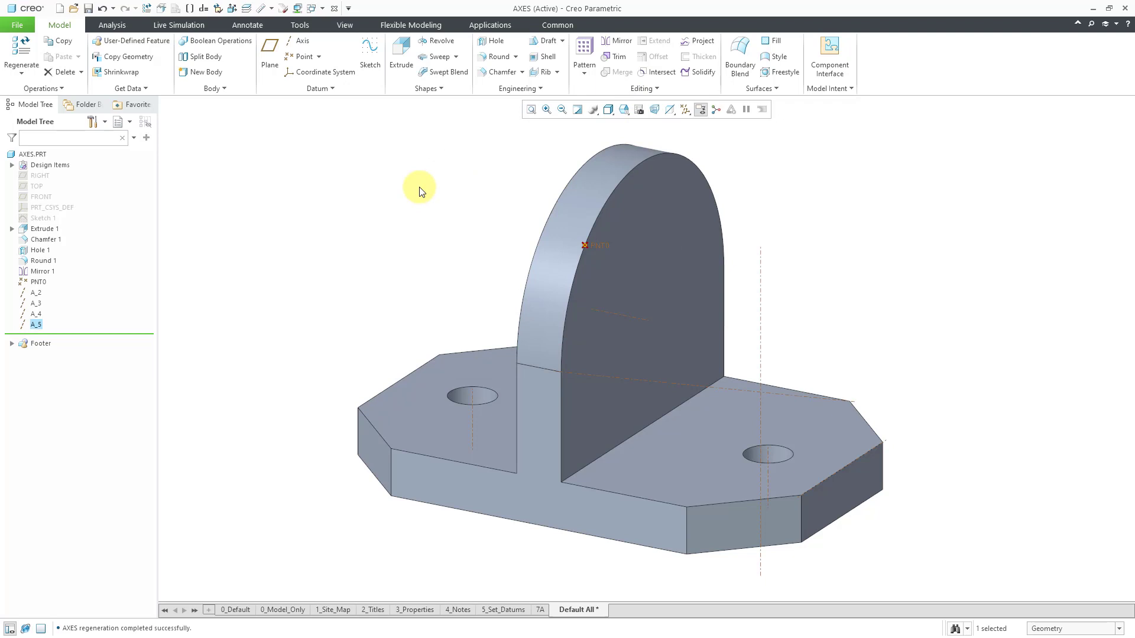
click(384, 212)
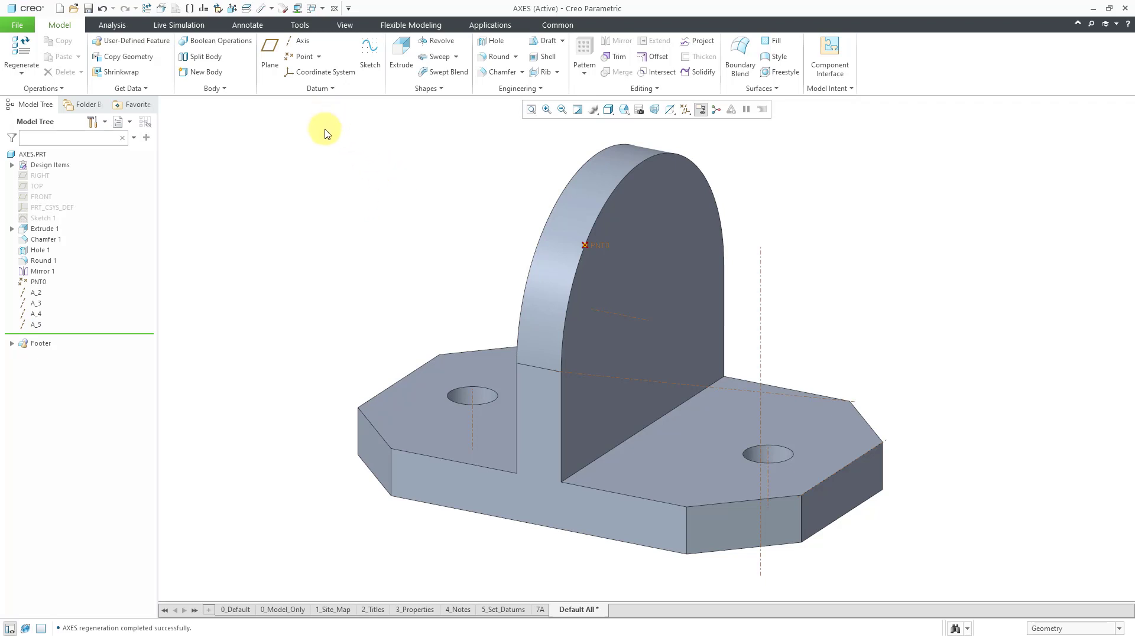
Place a datum point on the base's top face between upright and right hole, with the right end and front faces as offset references
click(301, 56)
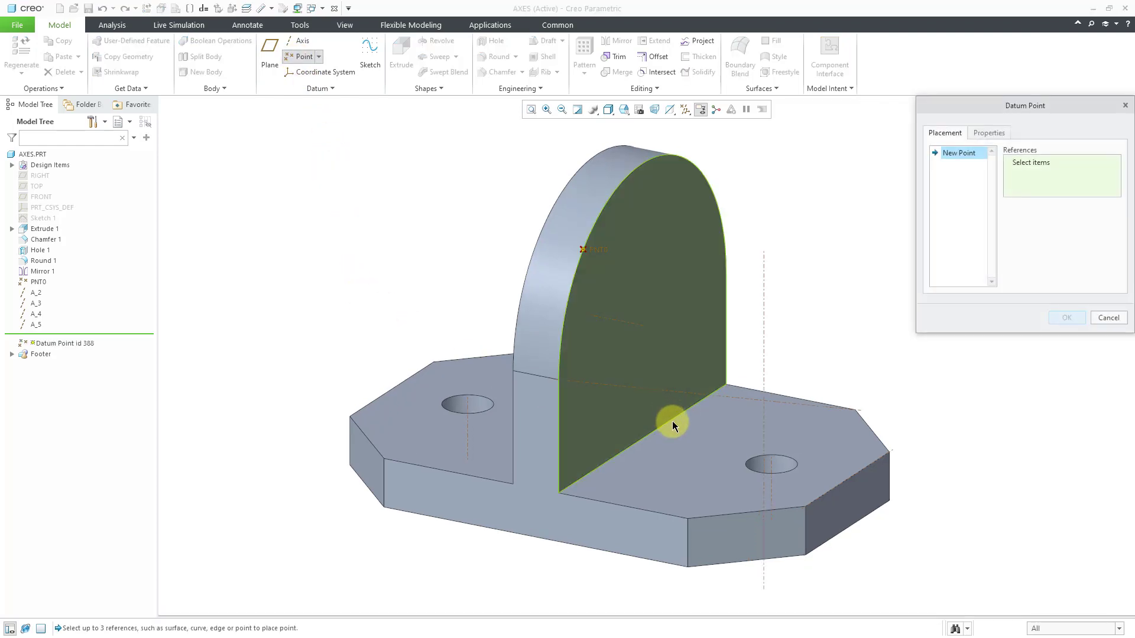
click(699, 451)
right_click(864, 352)
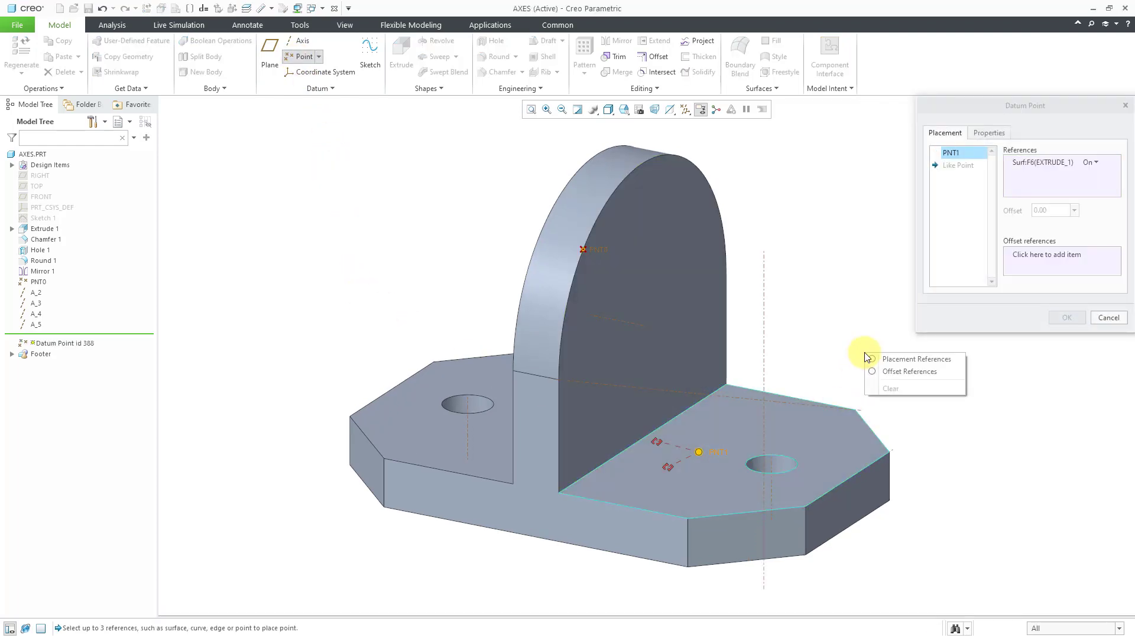
click(905, 371)
click(860, 502)
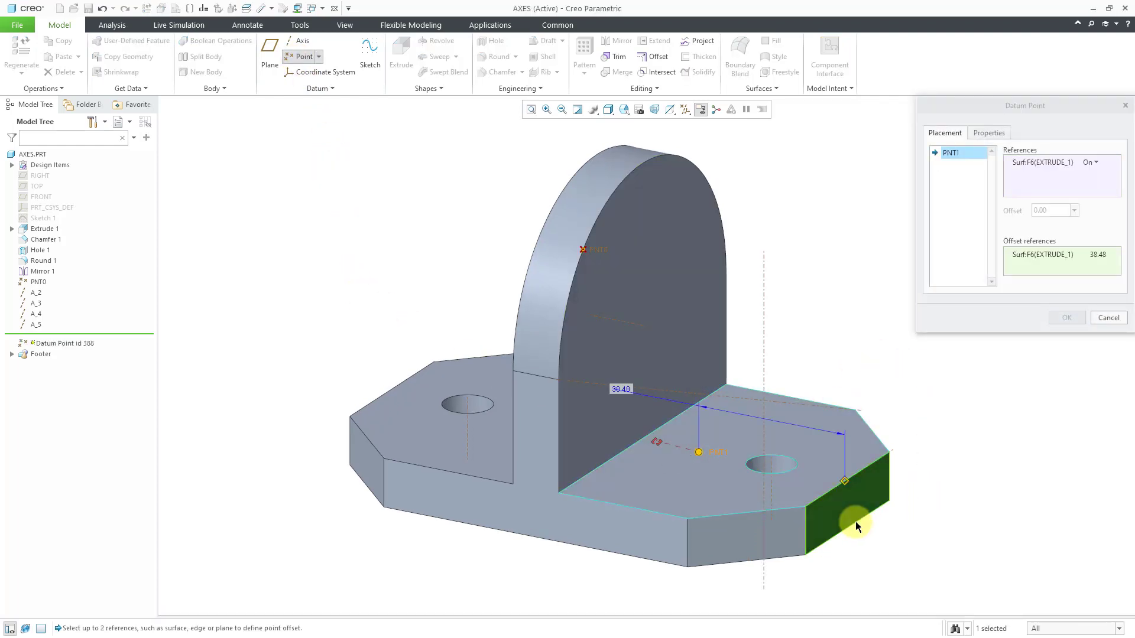
click(629, 527)
click(1067, 318)
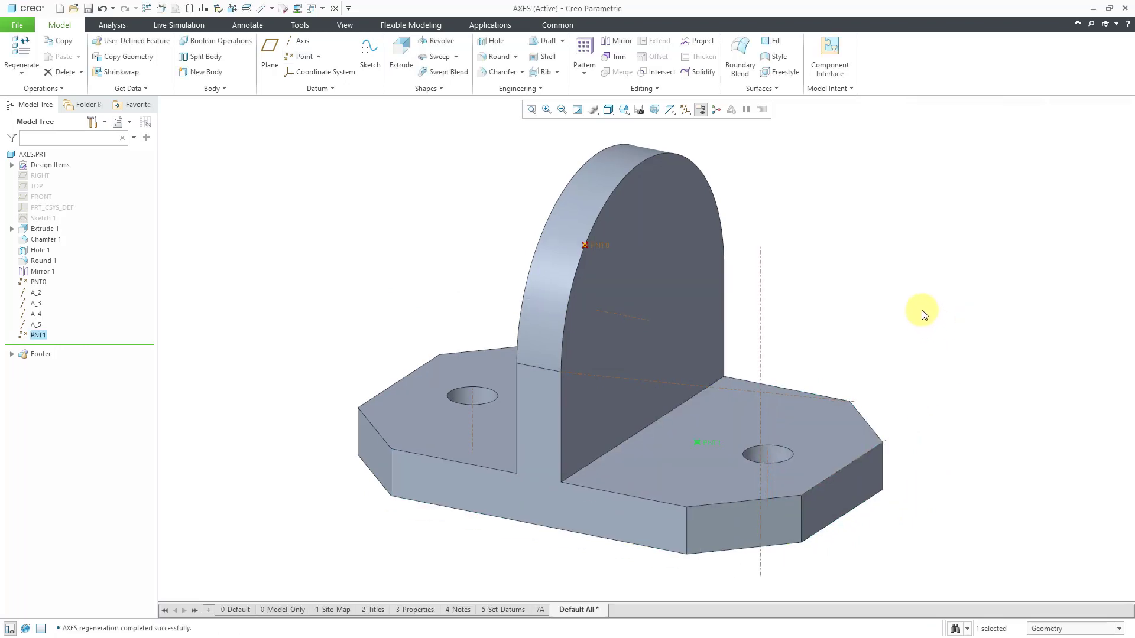
Create a datum axis through the new datum point, normal to the base's top face
click(296, 47)
ctrl+click(666, 467)
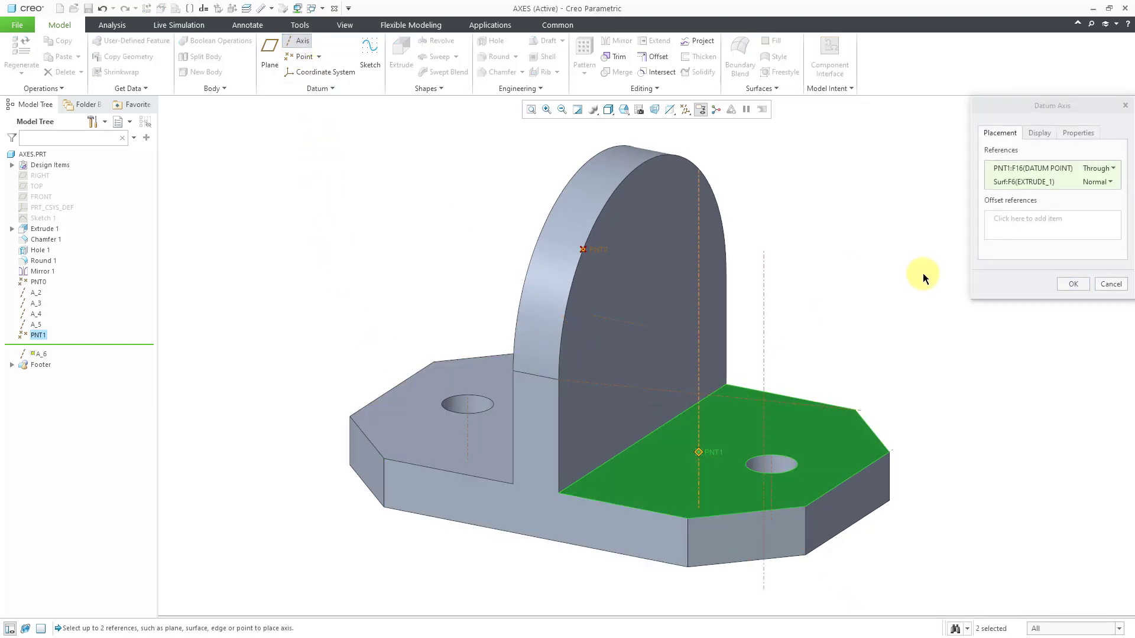
click(1072, 285)
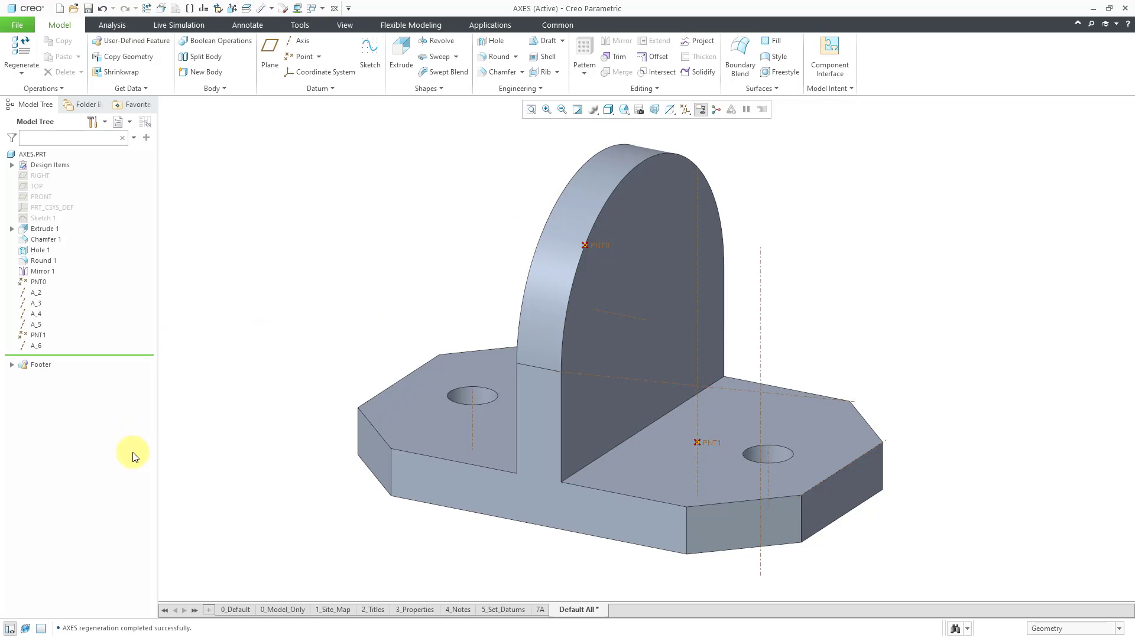
Hide the datum axes A_2, A_3, A_4 and A_5
click(37, 292)
ctrl+click(38, 304)
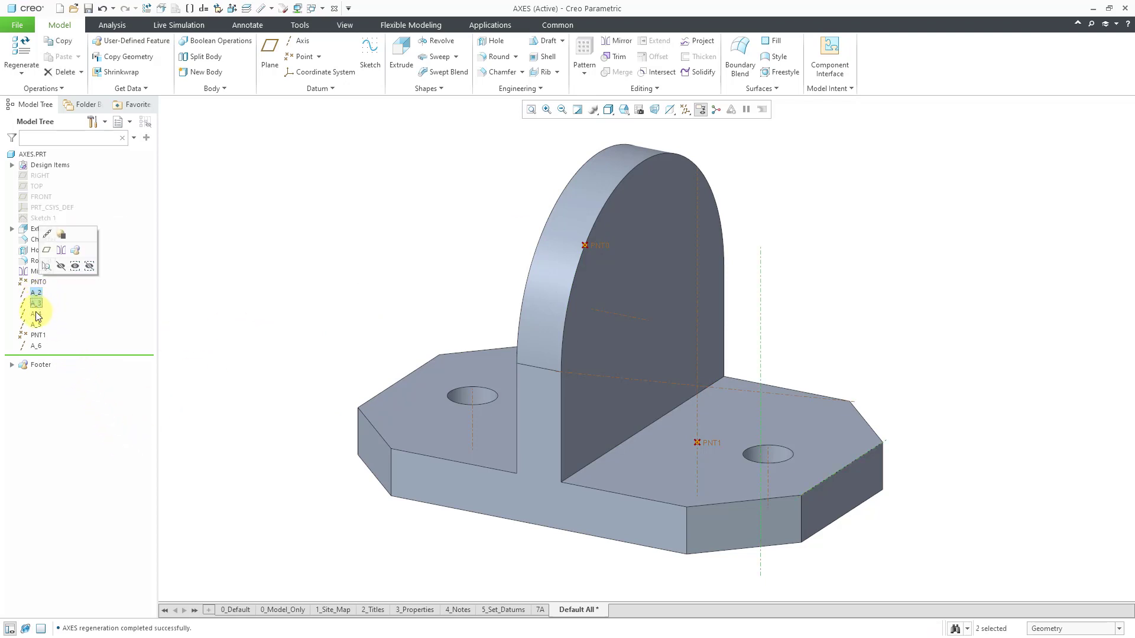
ctrl+click(37, 314)
ctrl+click(36, 324)
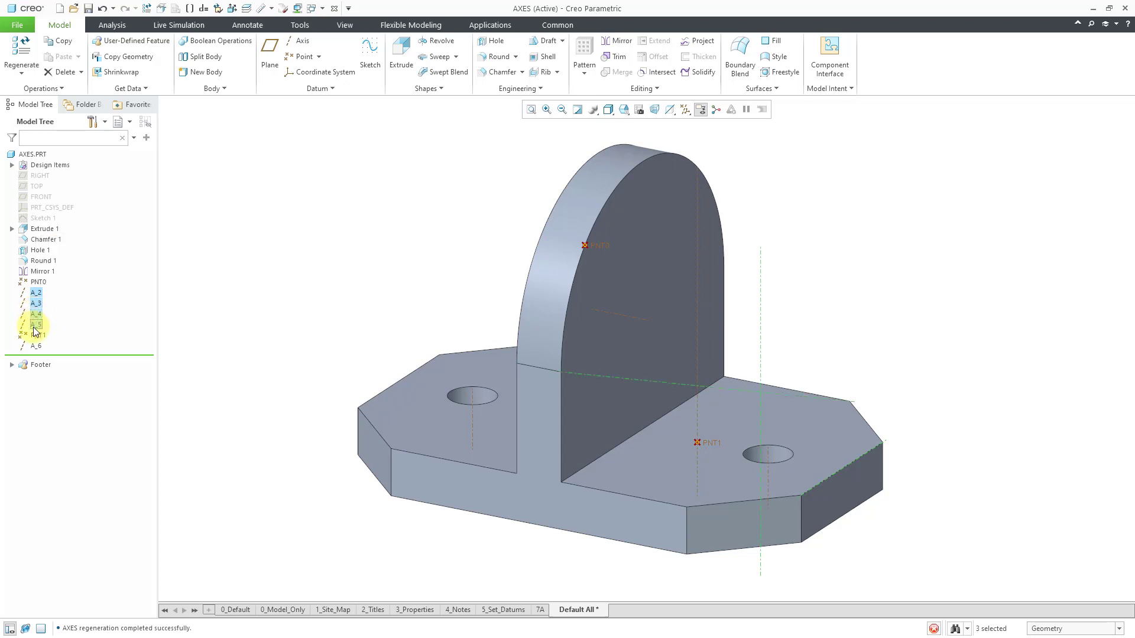
click(56, 289)
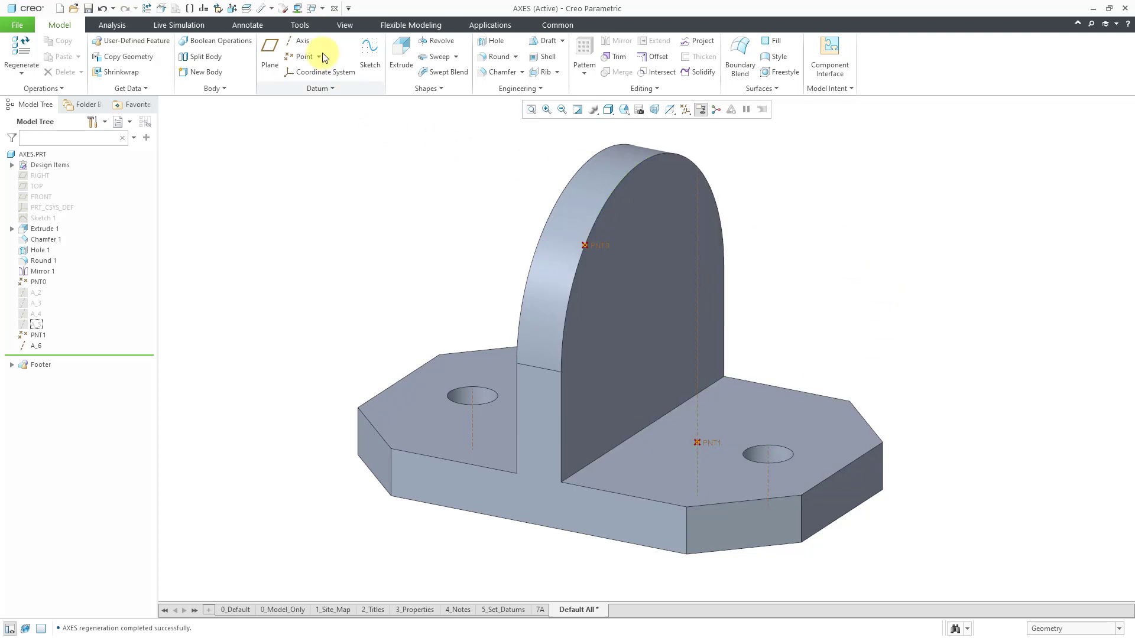
Create a datum axis normal to the base's top face behind the right hole, offset about 33 from the right end face and 63 from the front face
click(297, 42)
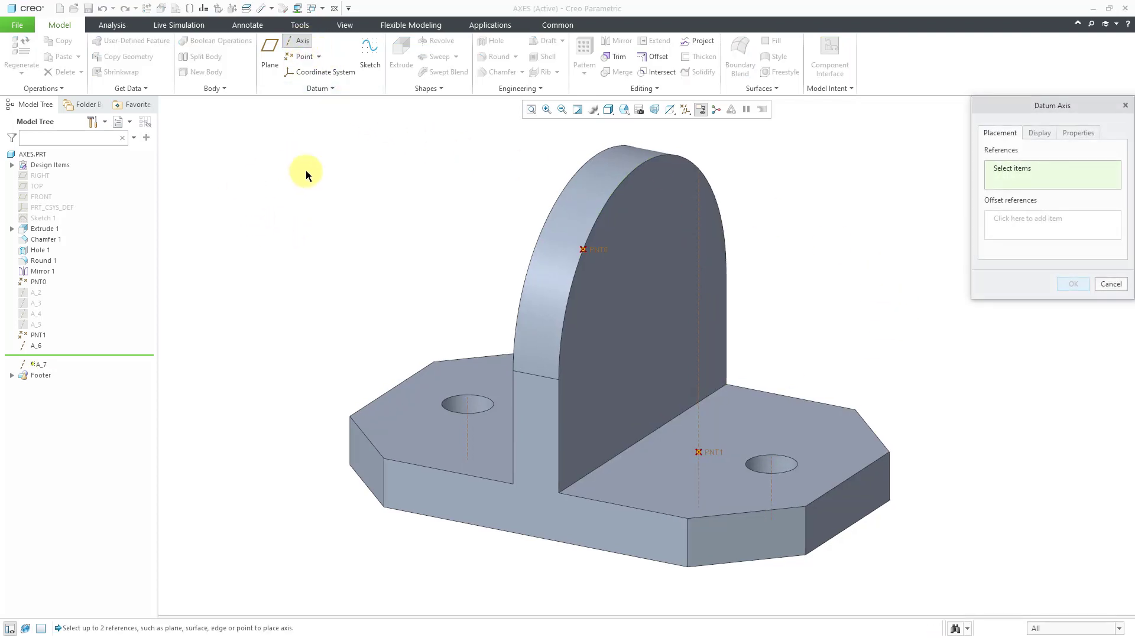
click(771, 427)
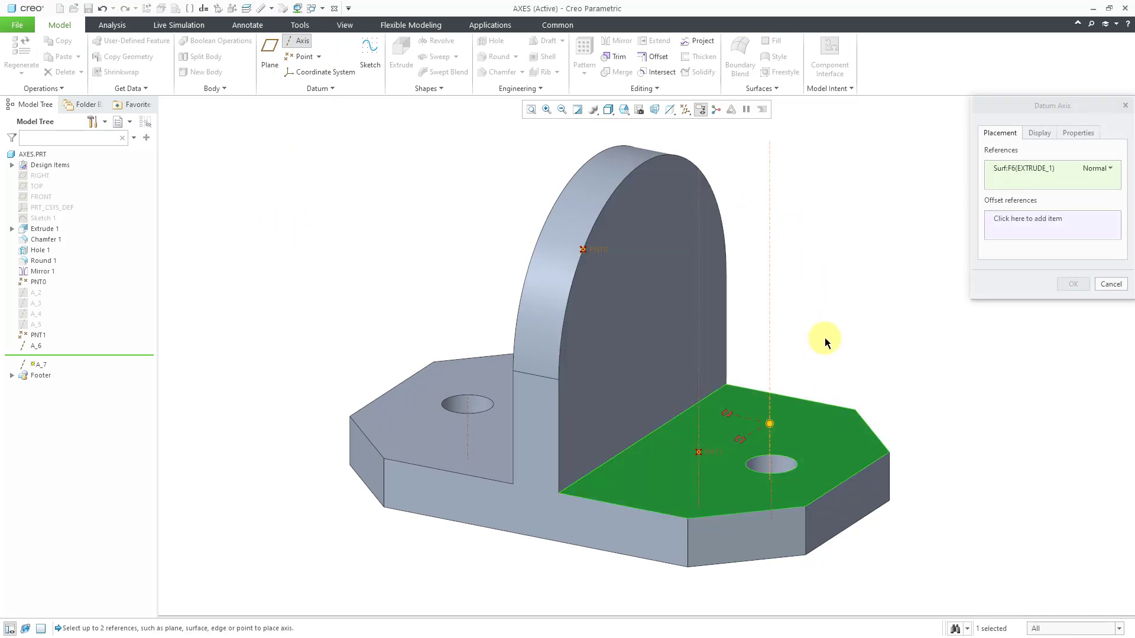
right_click(826, 332)
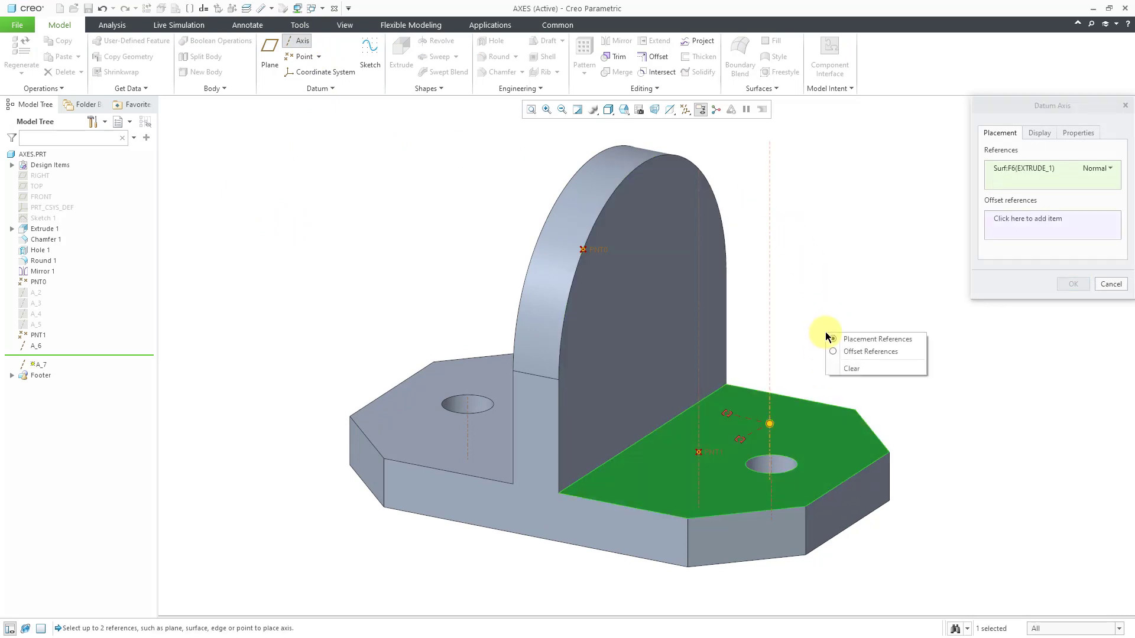
click(853, 352)
click(857, 498)
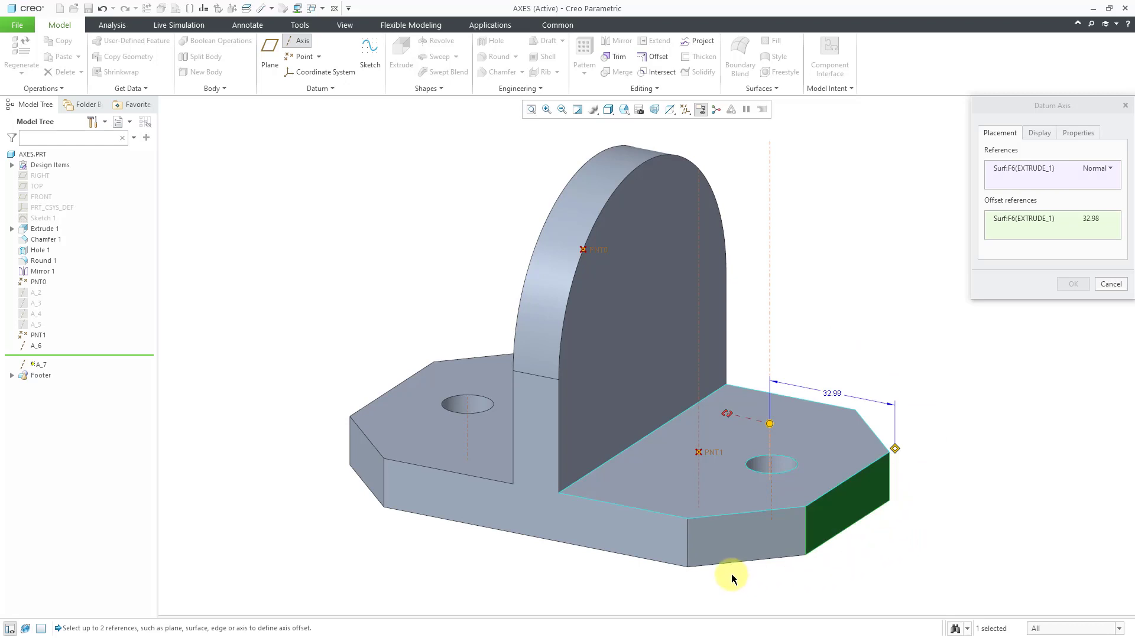
click(679, 545)
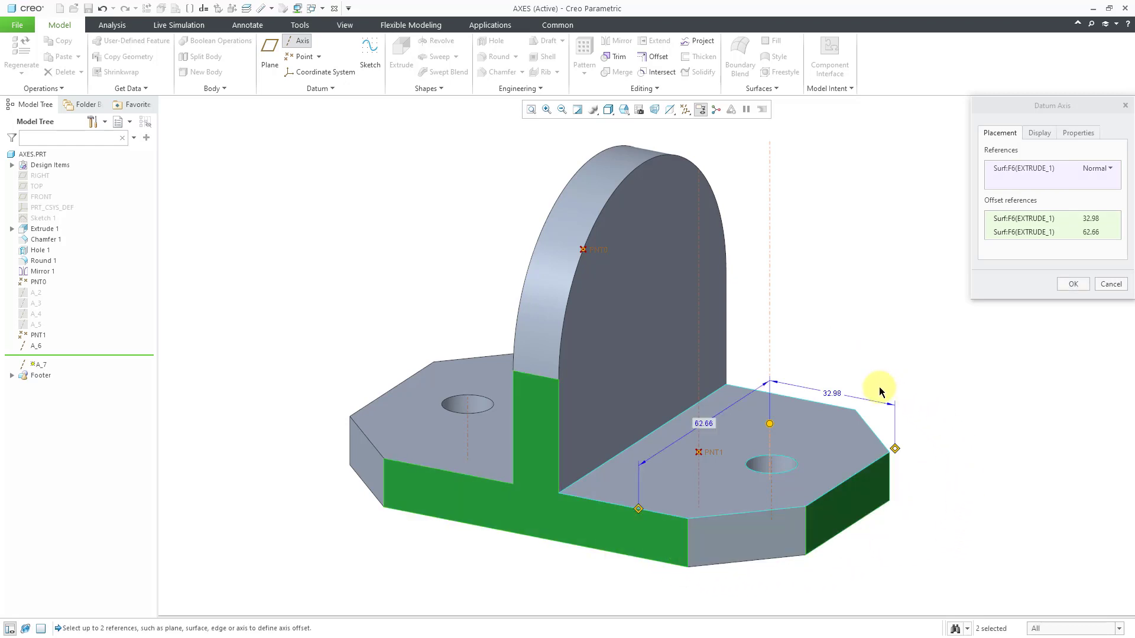
click(1074, 285)
click(885, 313)
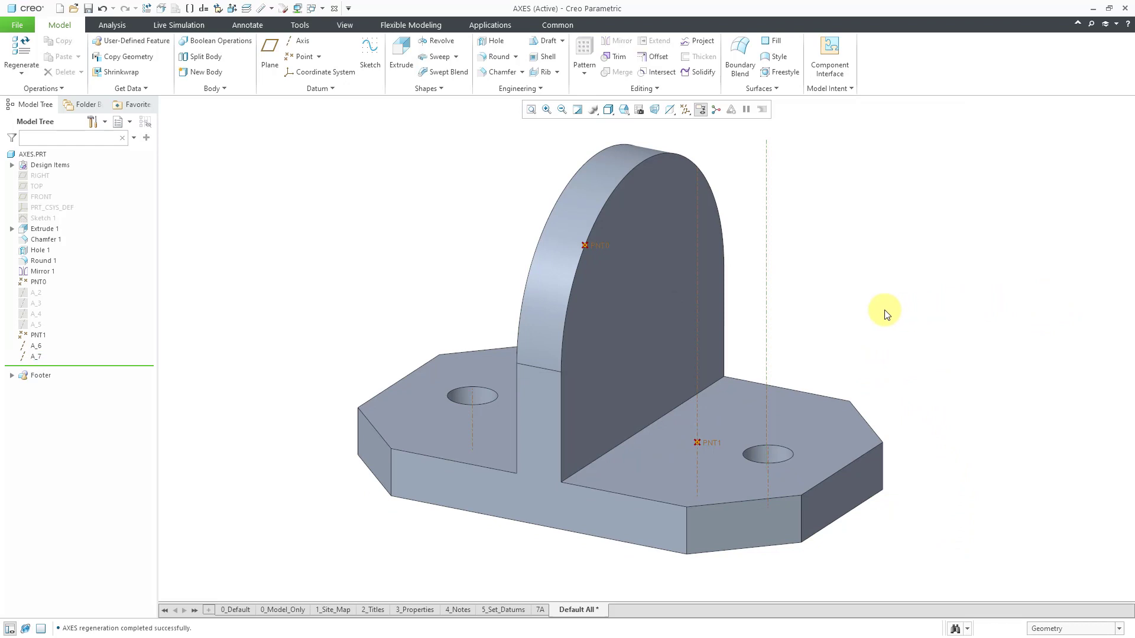
Hide the datum axes A_7 and A_6
mouse_move(853, 310)
middle_down()
mouse_move(816, 310)
mouse_move(831, 312)
middle_up()
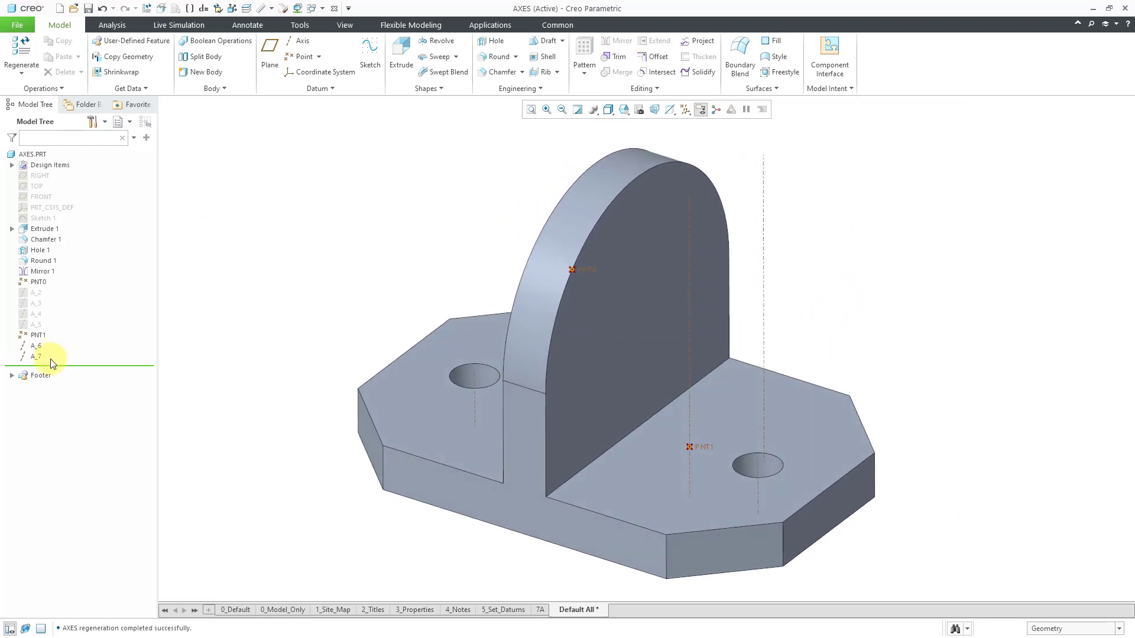
click(32, 356)
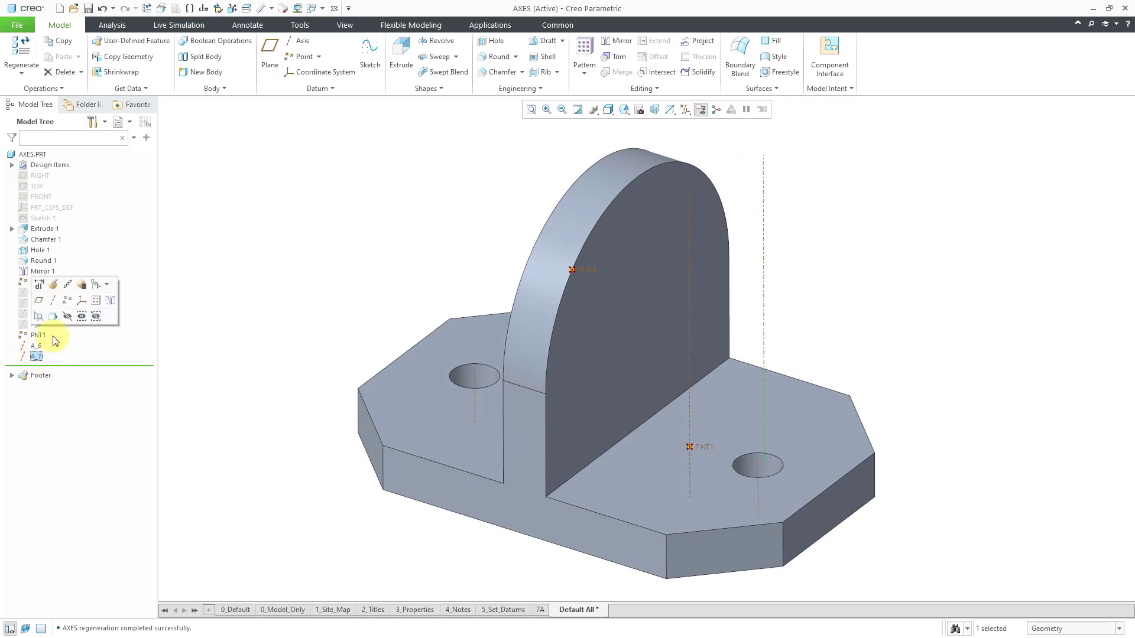
click(67, 317)
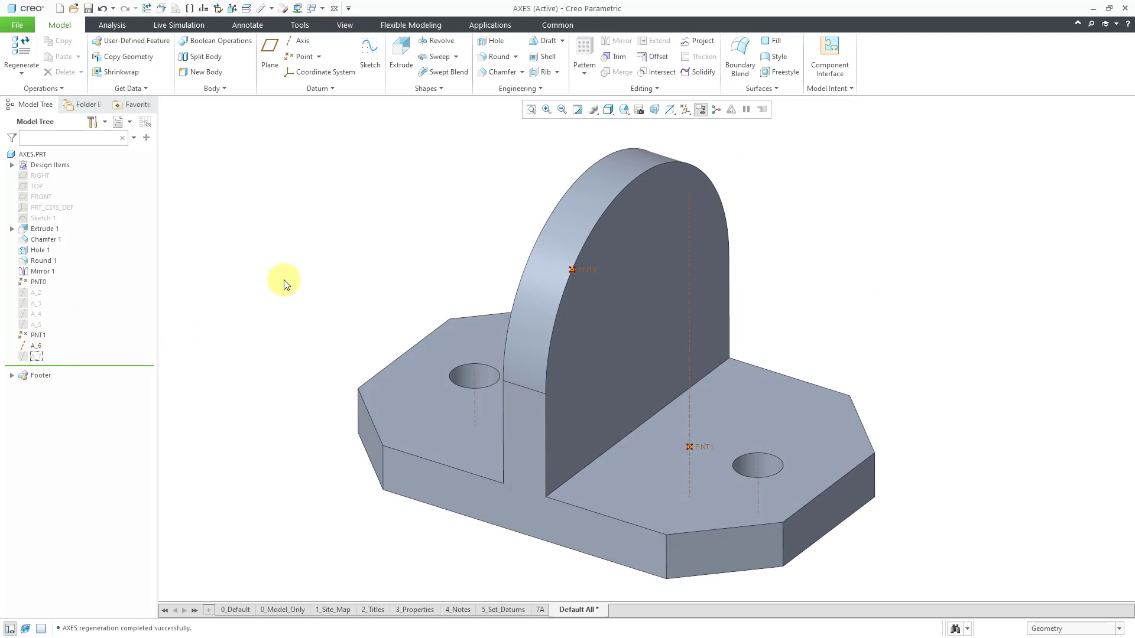
click(41, 347)
click(76, 311)
Switch to the part AXES3.PRT and start a sketch on the TOP plane
click(323, 8)
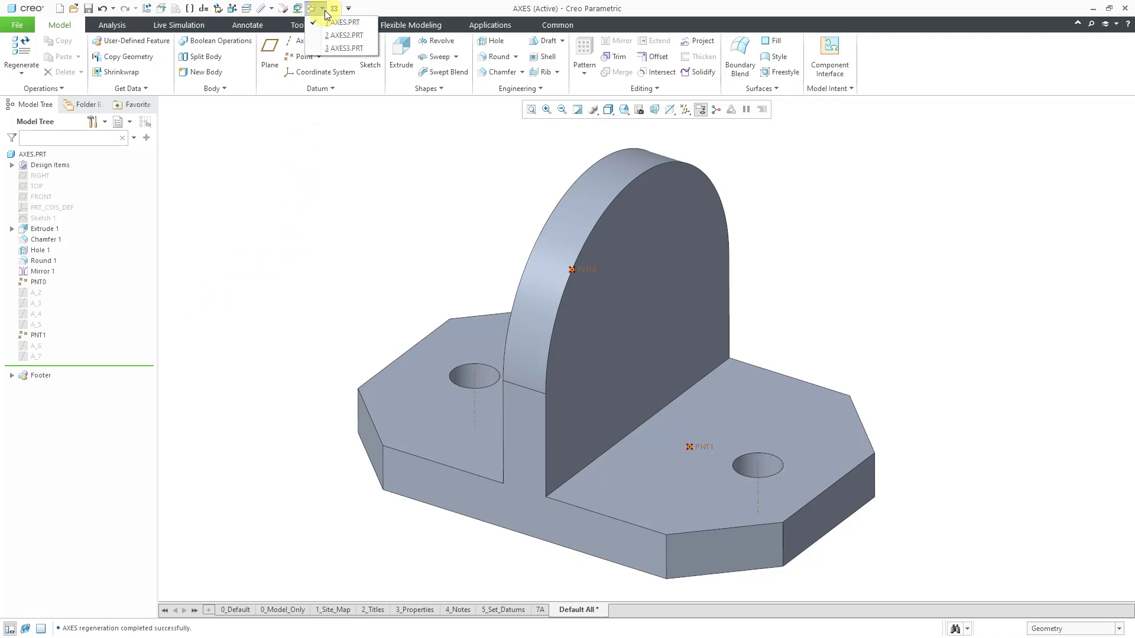
click(338, 51)
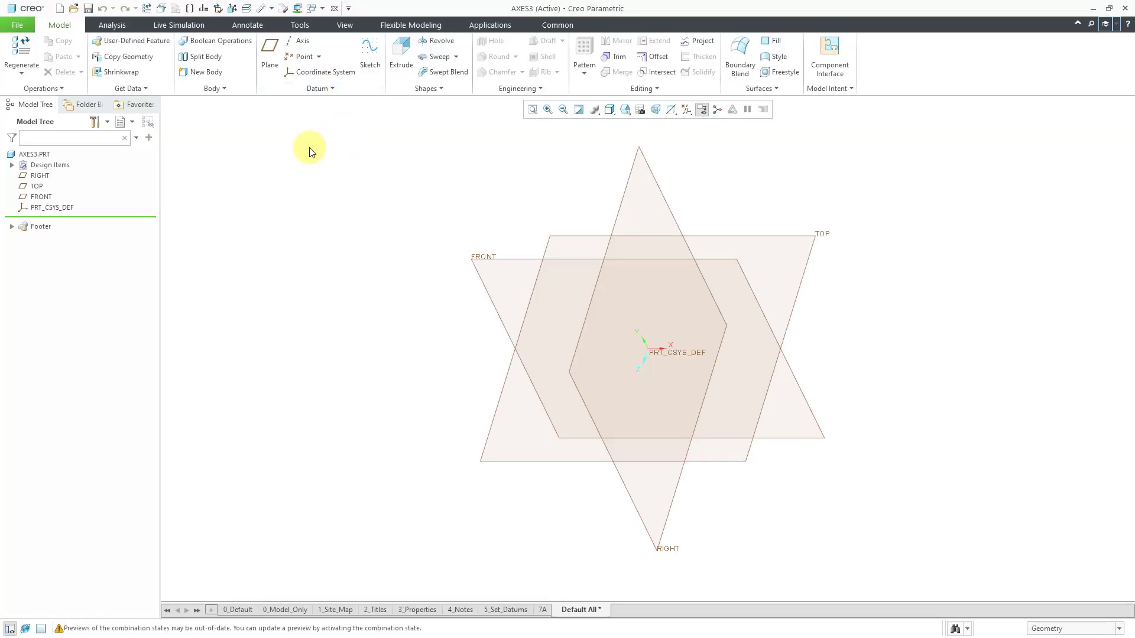
click(552, 236)
click(559, 181)
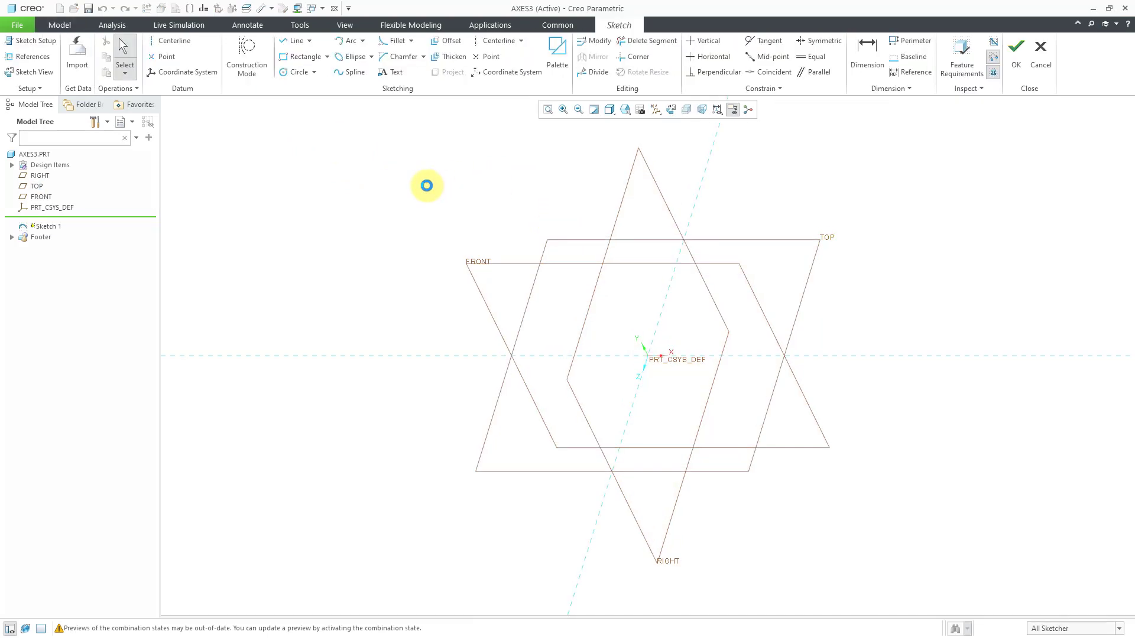
Sketch a rectangle about 230 by 194 with one corner at the origin
click(298, 57)
click(649, 355)
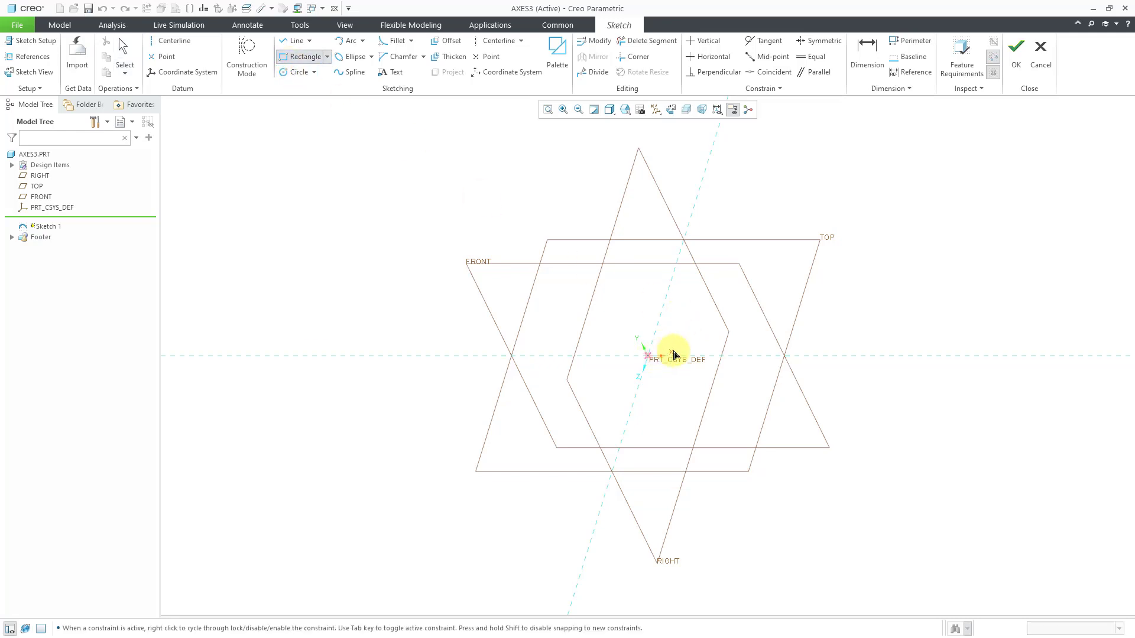
click(800, 271)
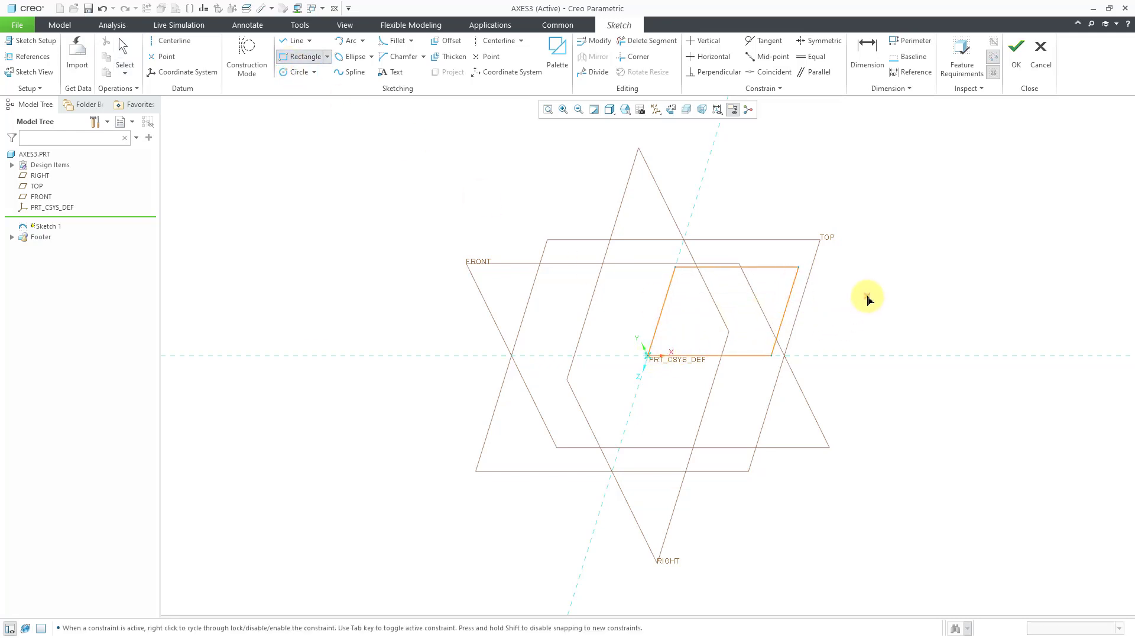
middle_click(867, 299)
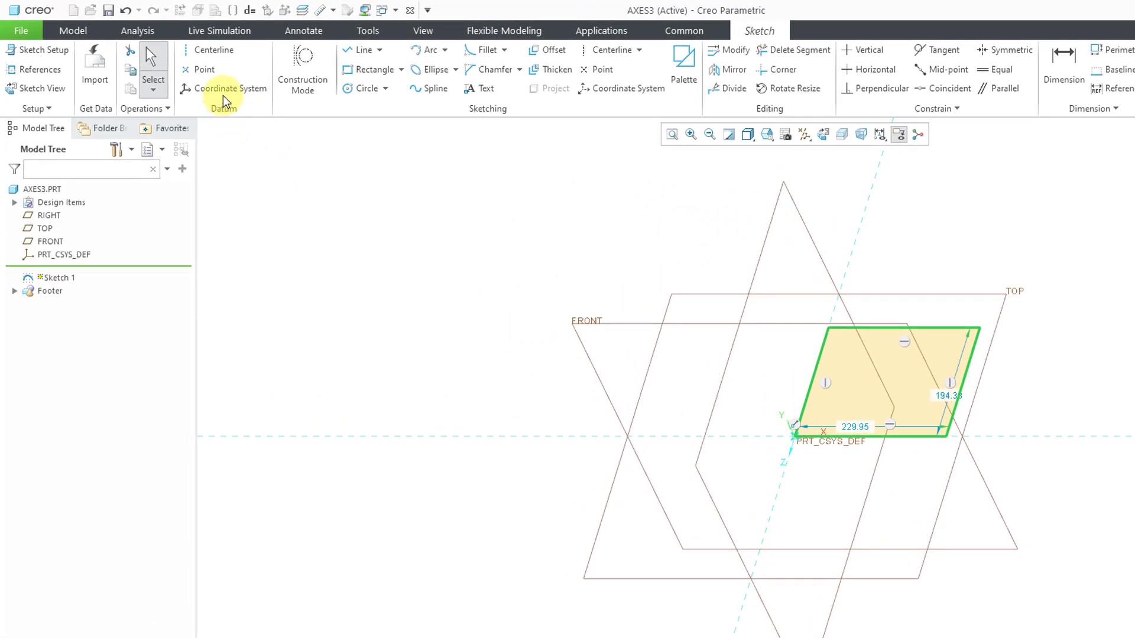
Add a vertical geometry centerline about 188 to the right of the rectangle and finish the sketch
click(218, 54)
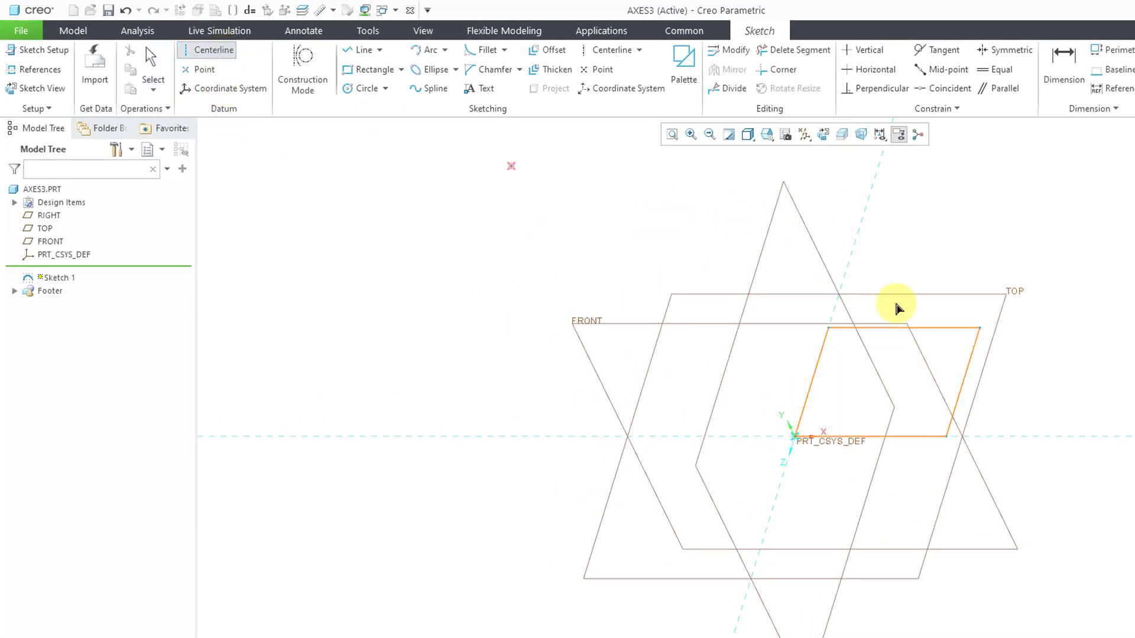
click(1064, 441)
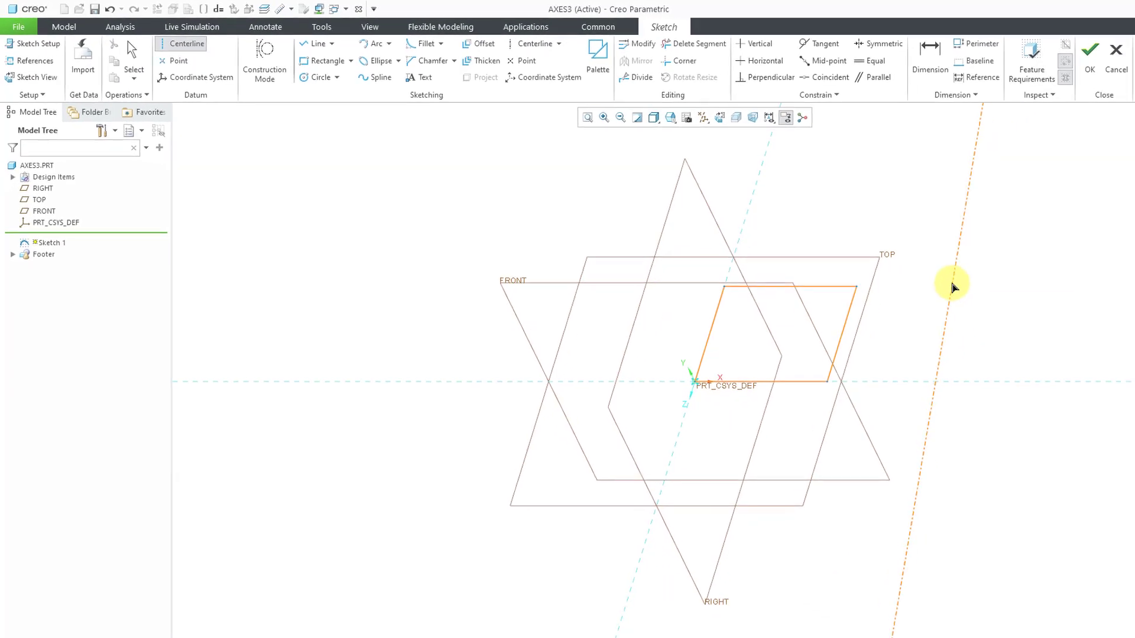
click(956, 292)
middle_click(999, 323)
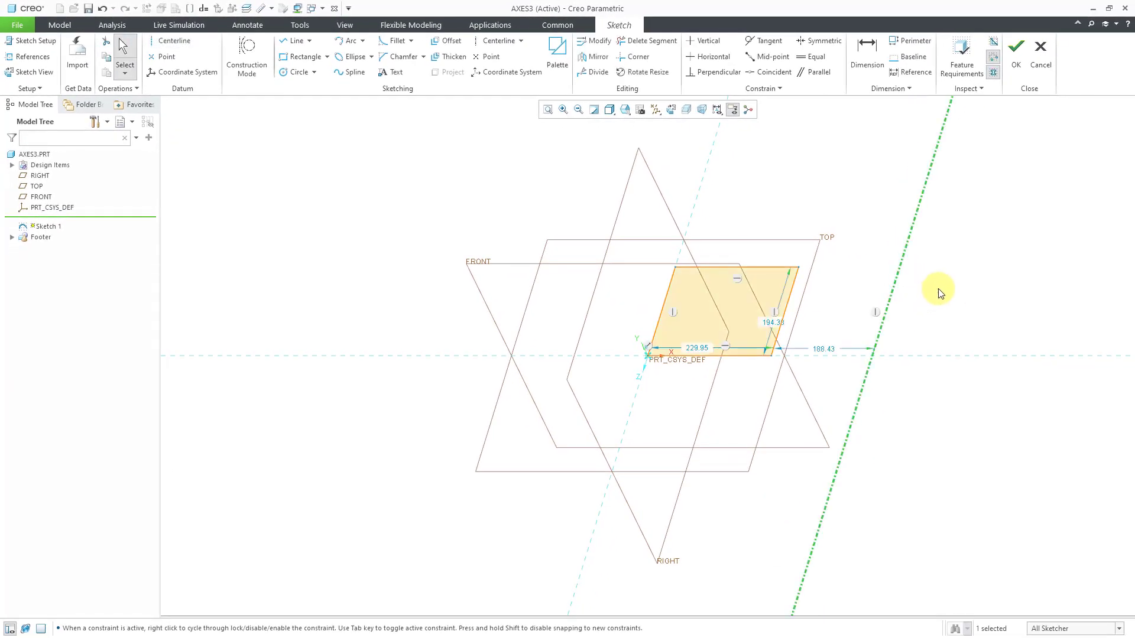
click(1012, 70)
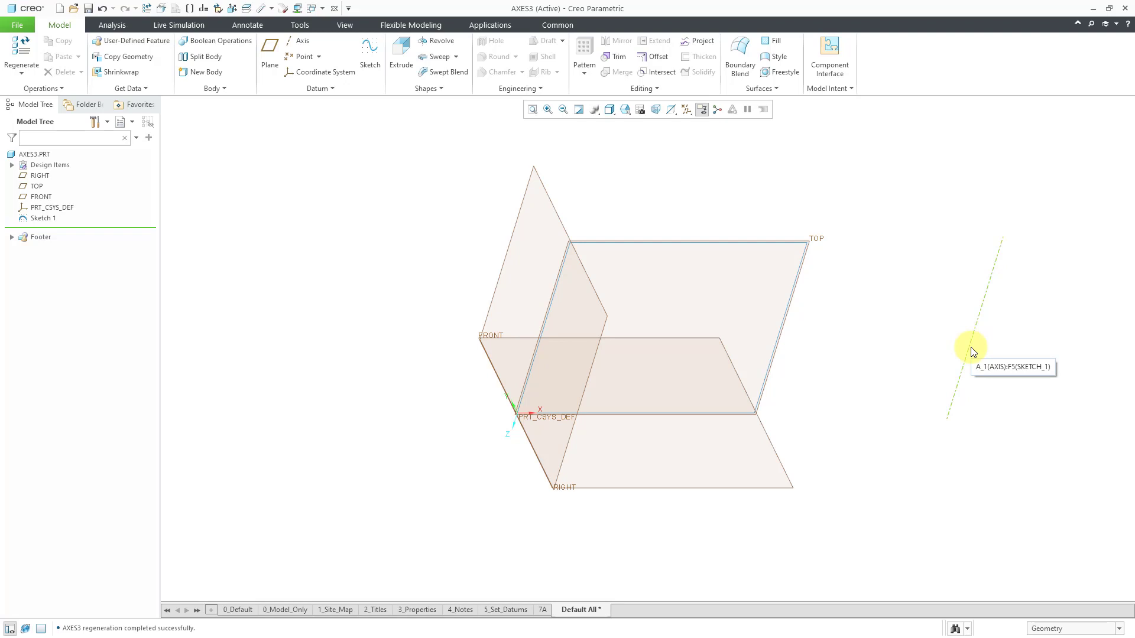
Start an Extrude on the TOP plane and sketch a rectangle about 112 by 84 on the horizontal reference, left of the origin
key(ctrl+d)
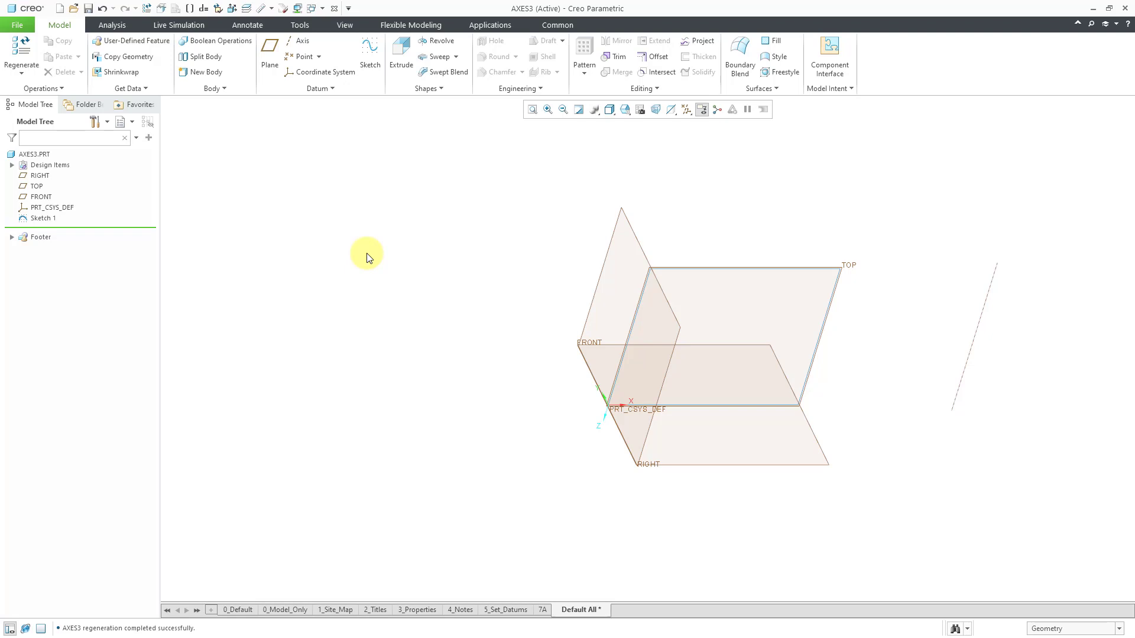
click(401, 65)
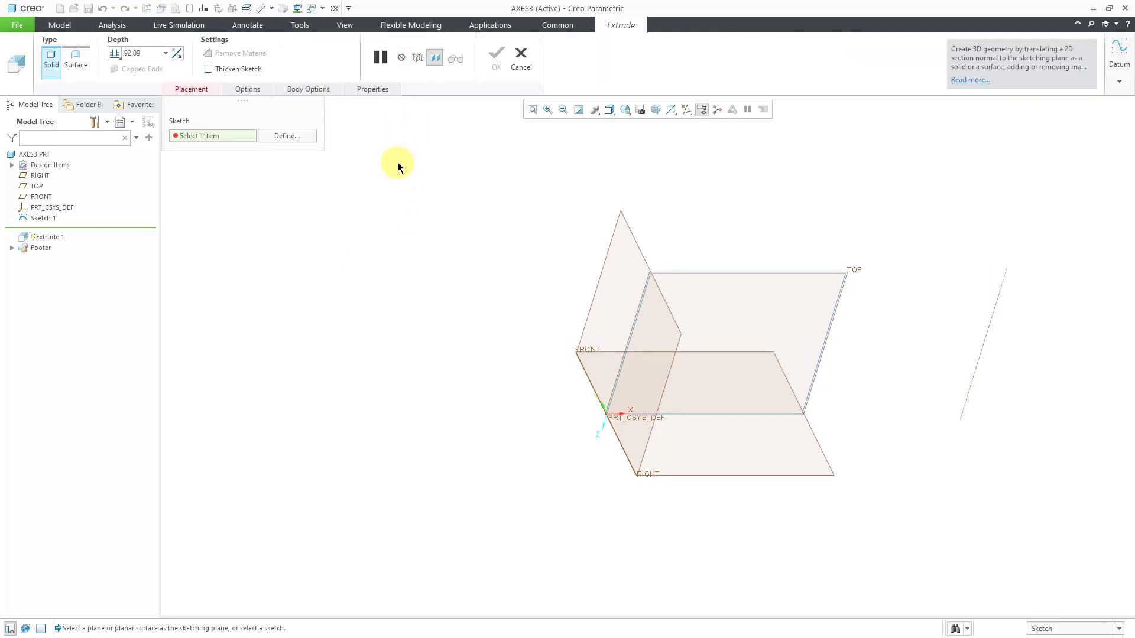
click(860, 272)
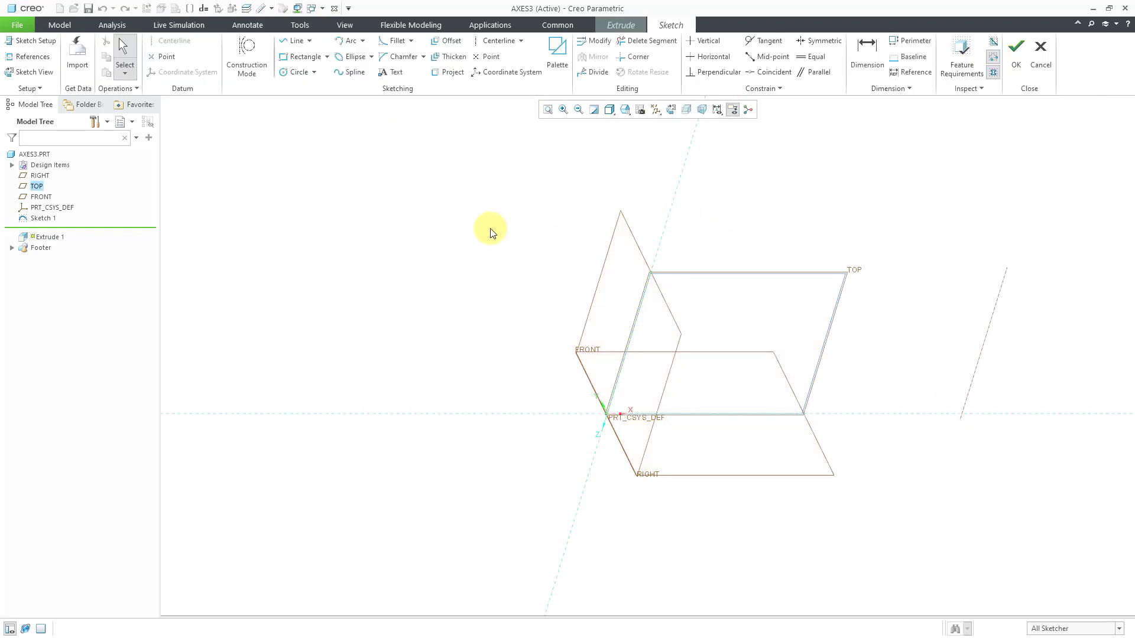
click(309, 59)
click(538, 414)
click(461, 355)
middle_click(469, 303)
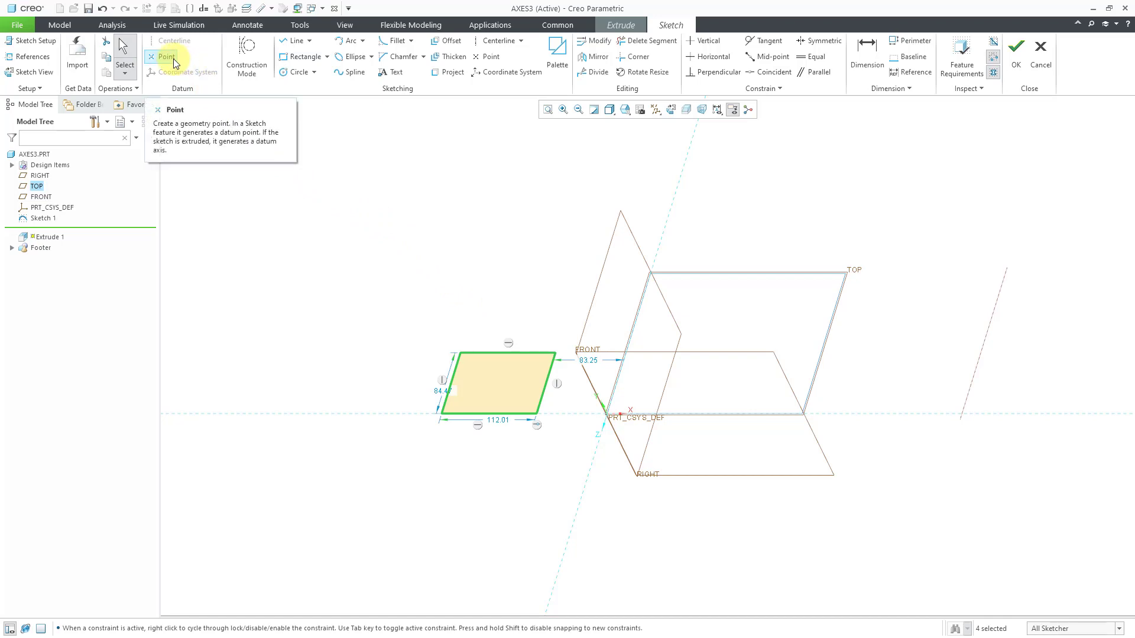
Scatter eight geometry points to the left of and behind the small rectangle, and finish the section sketch
click(172, 59)
click(350, 353)
click(320, 252)
click(443, 209)
click(495, 293)
click(431, 297)
click(374, 209)
click(262, 201)
click(237, 304)
click(643, 245)
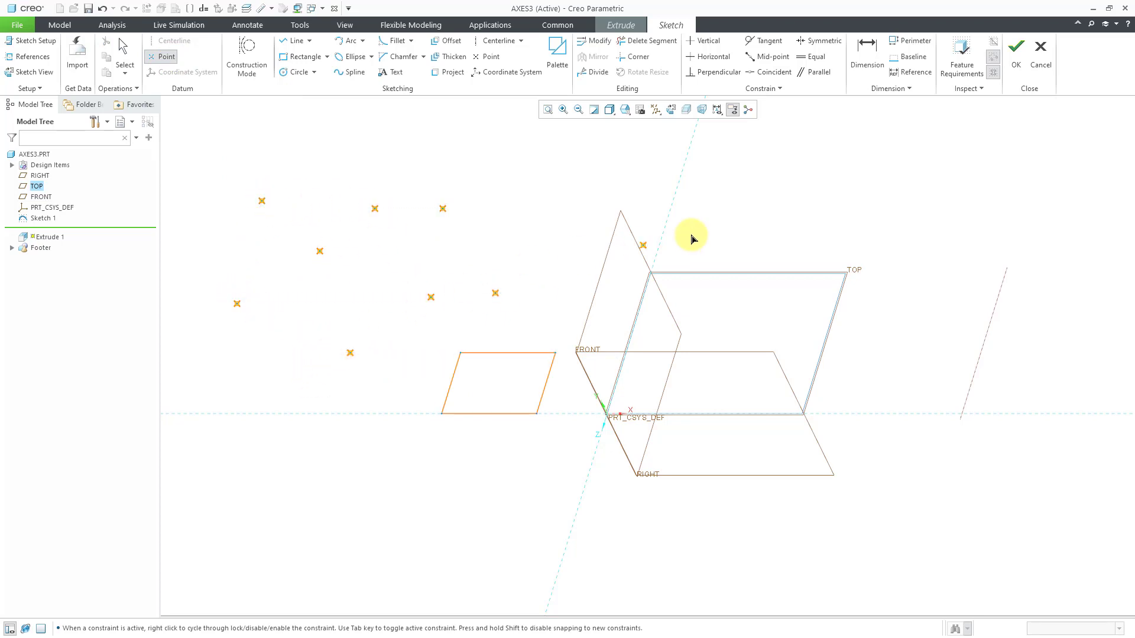
click(1016, 59)
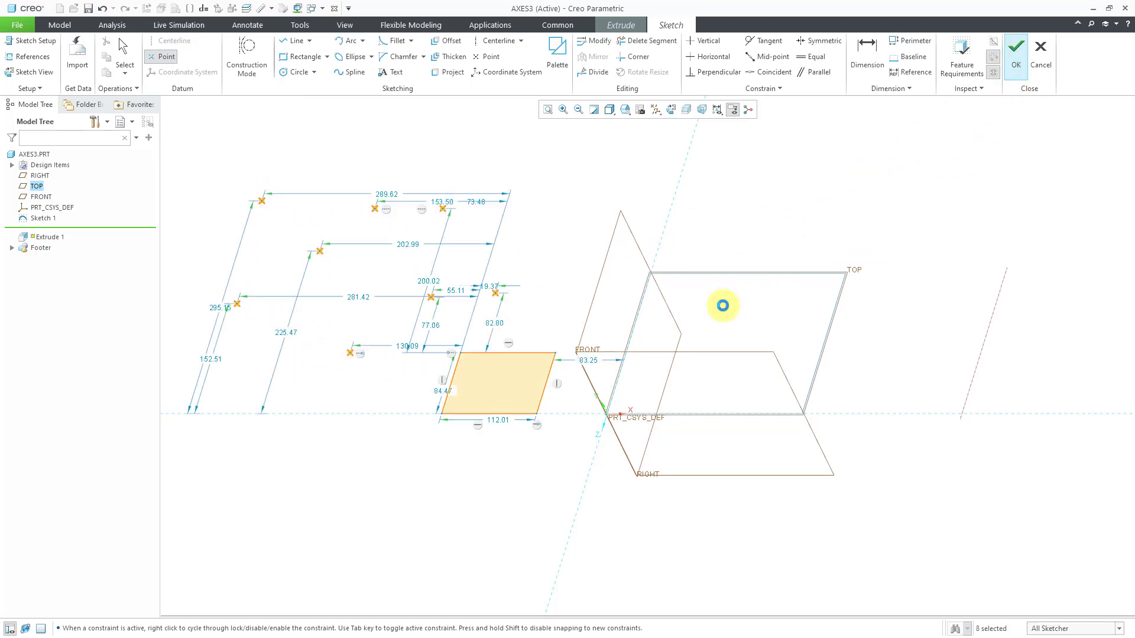
Extrude the section upward as a solid about 137 deep
mouse_move(532, 392)
middle_down()
mouse_move(556, 382)
mouse_move(552, 393)
middle_up()
drag(396, 280, 422, 203)
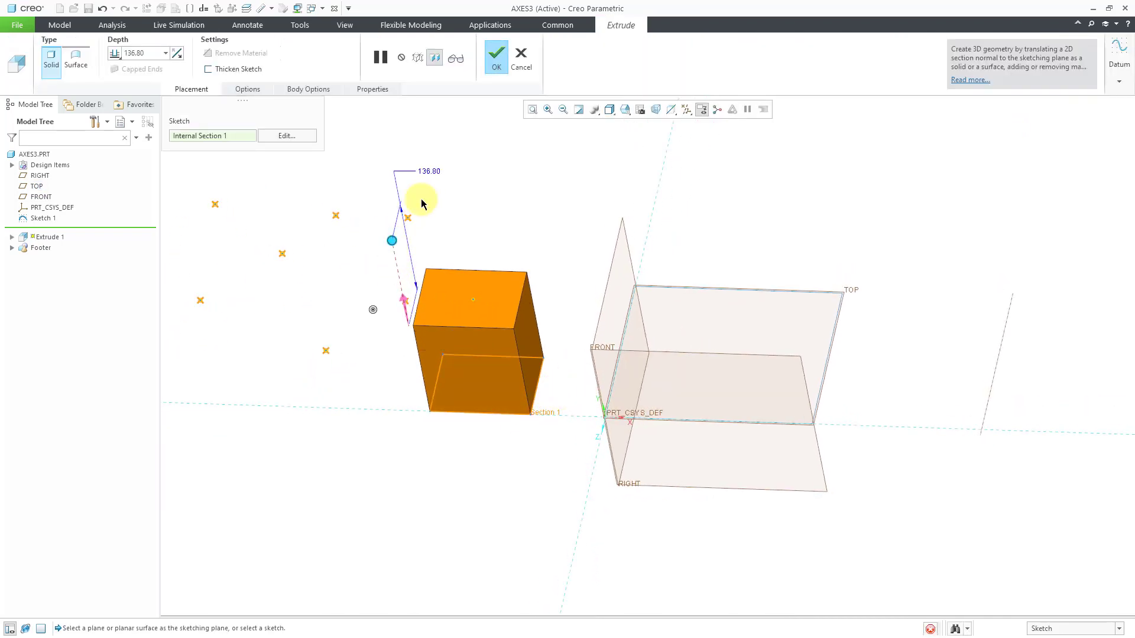
click(496, 57)
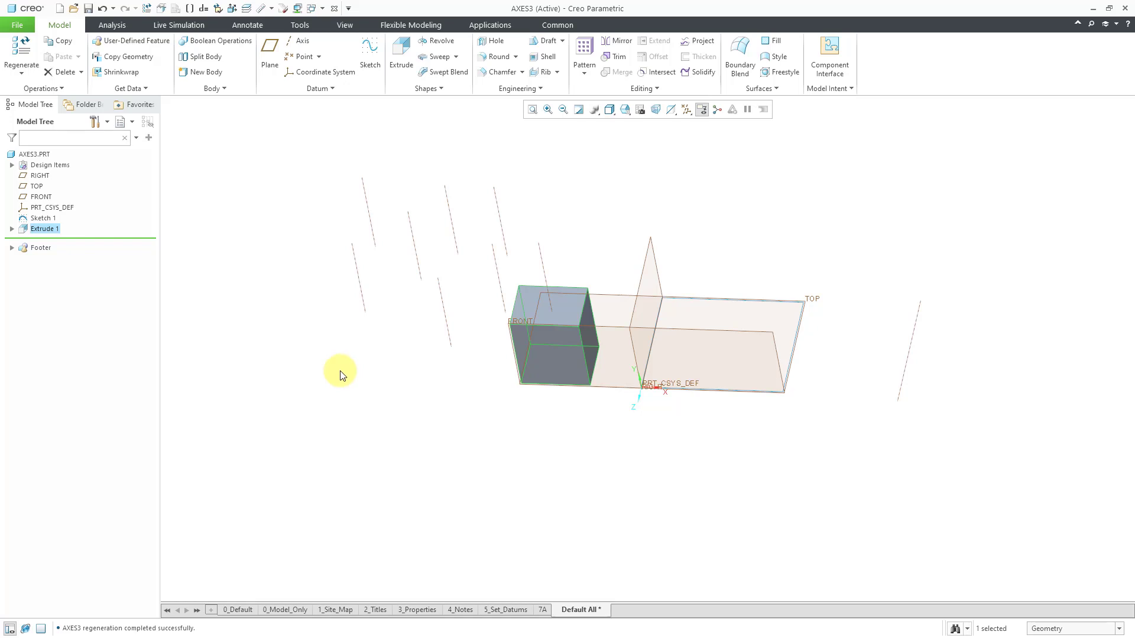
Switch to the AXES.PRT model and start a new datum axis
click(321, 9)
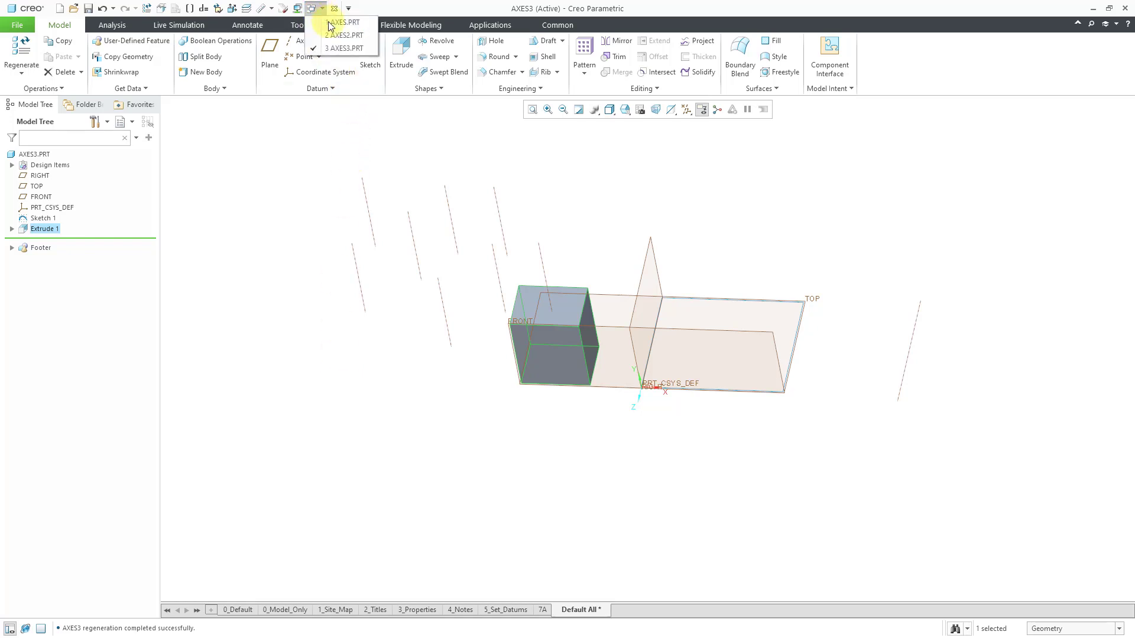
click(332, 25)
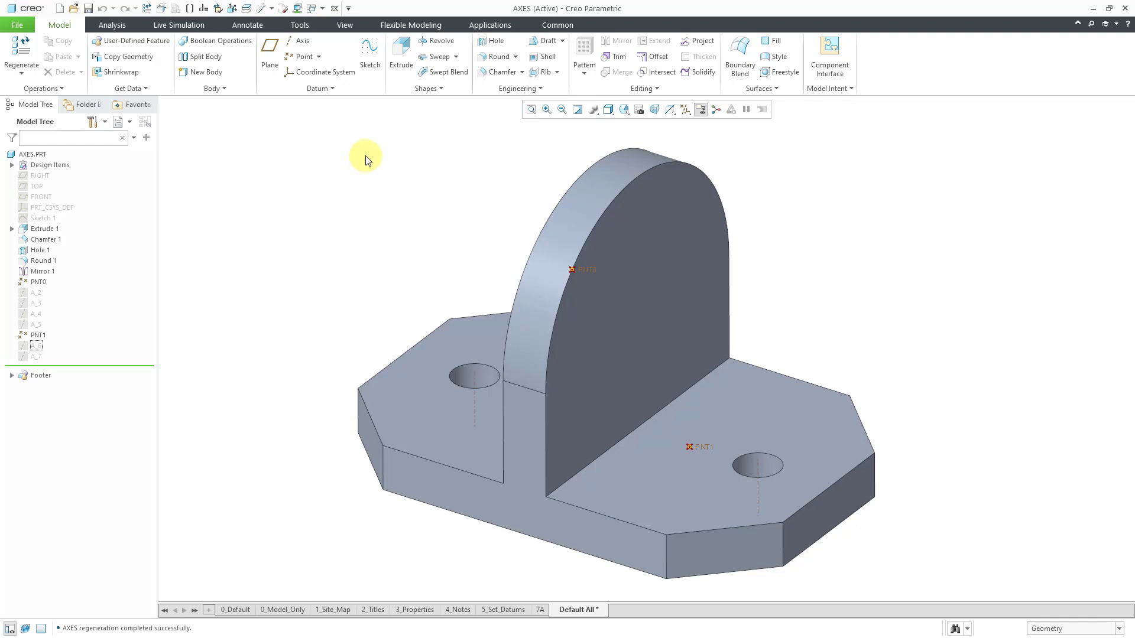
click(301, 41)
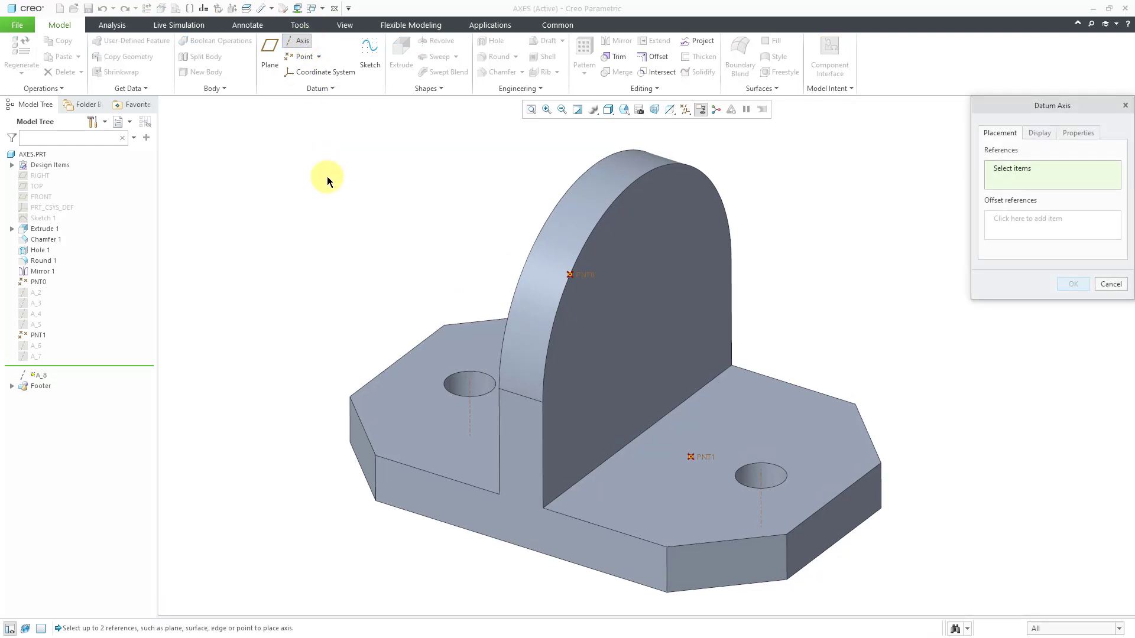
click(609, 178)
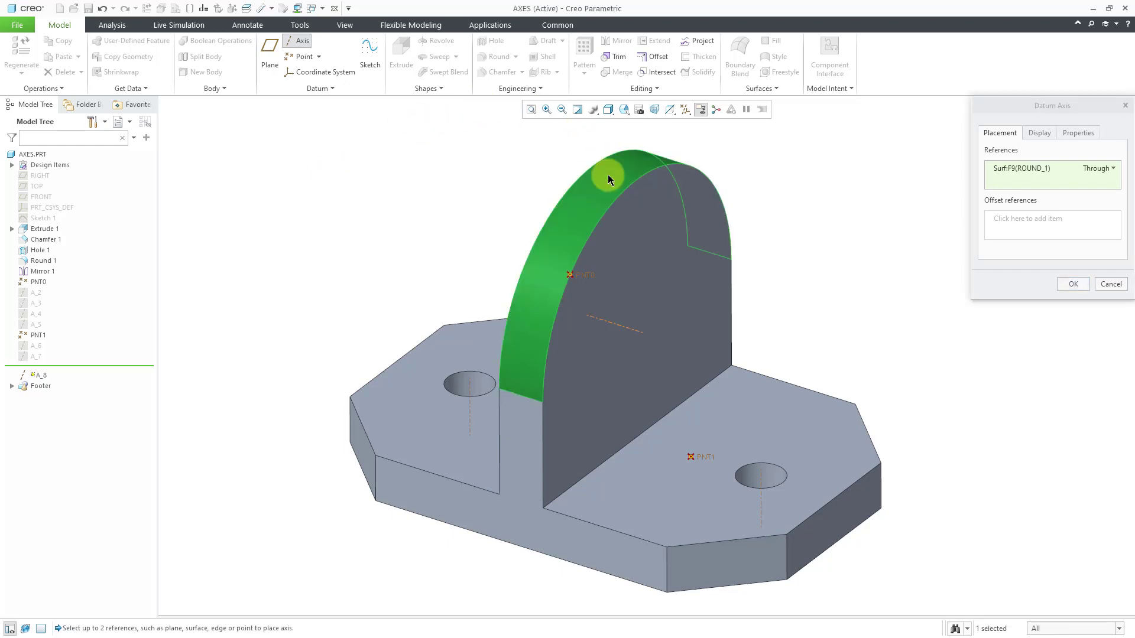
right_click(1012, 175)
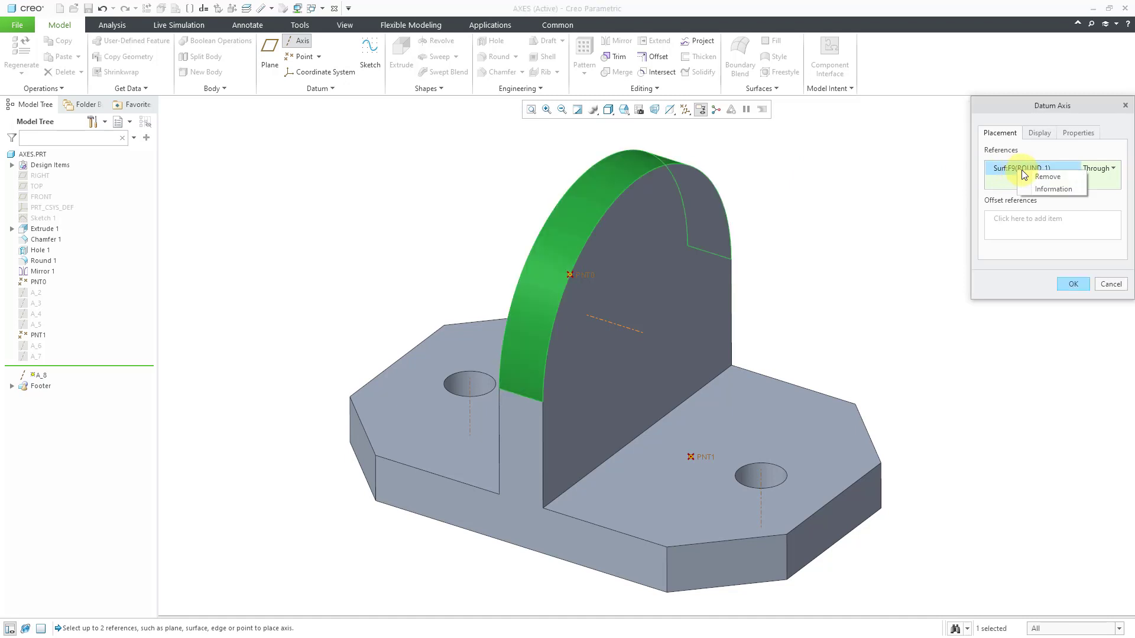
click(1010, 173)
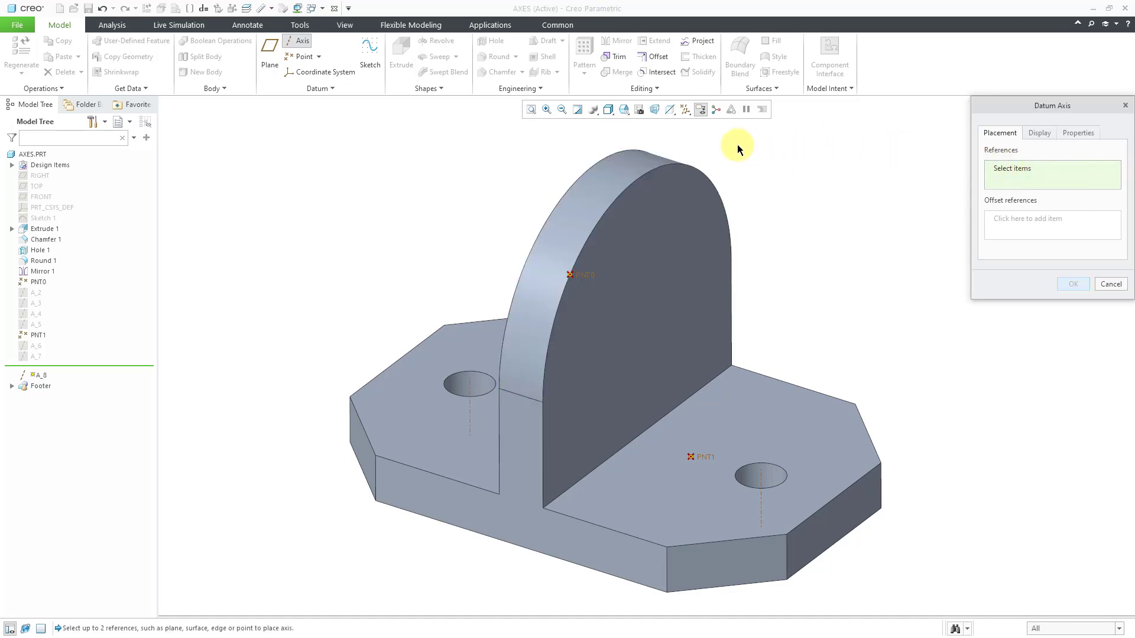
Define the datum axis as tangent to the upright plate's curved front edge and passing through PNT0
click(651, 173)
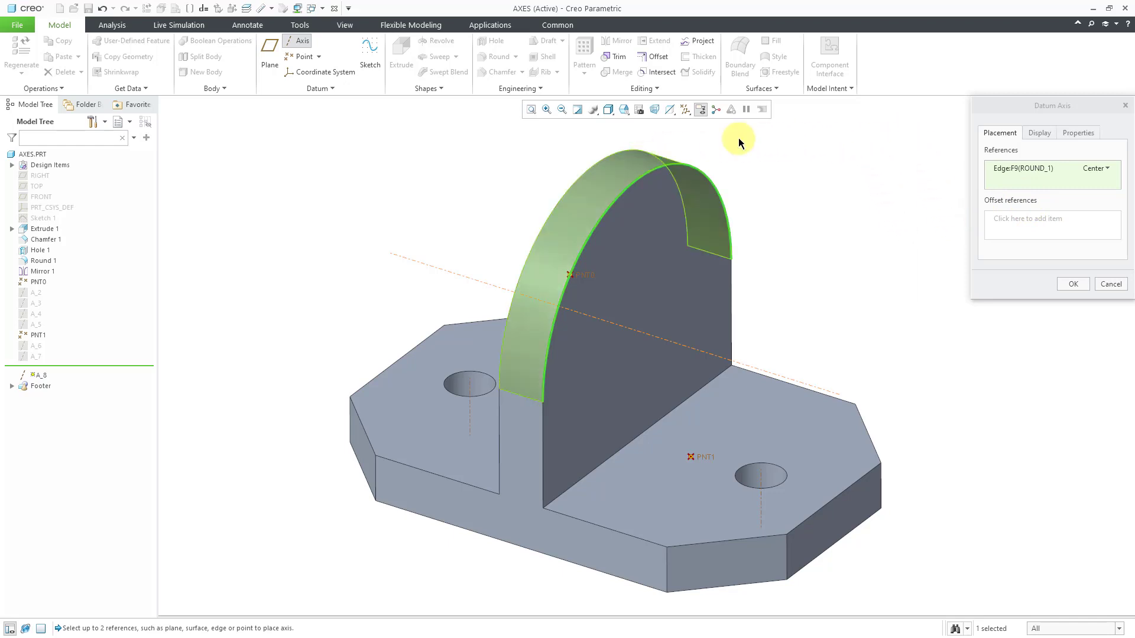
click(1110, 171)
click(1109, 171)
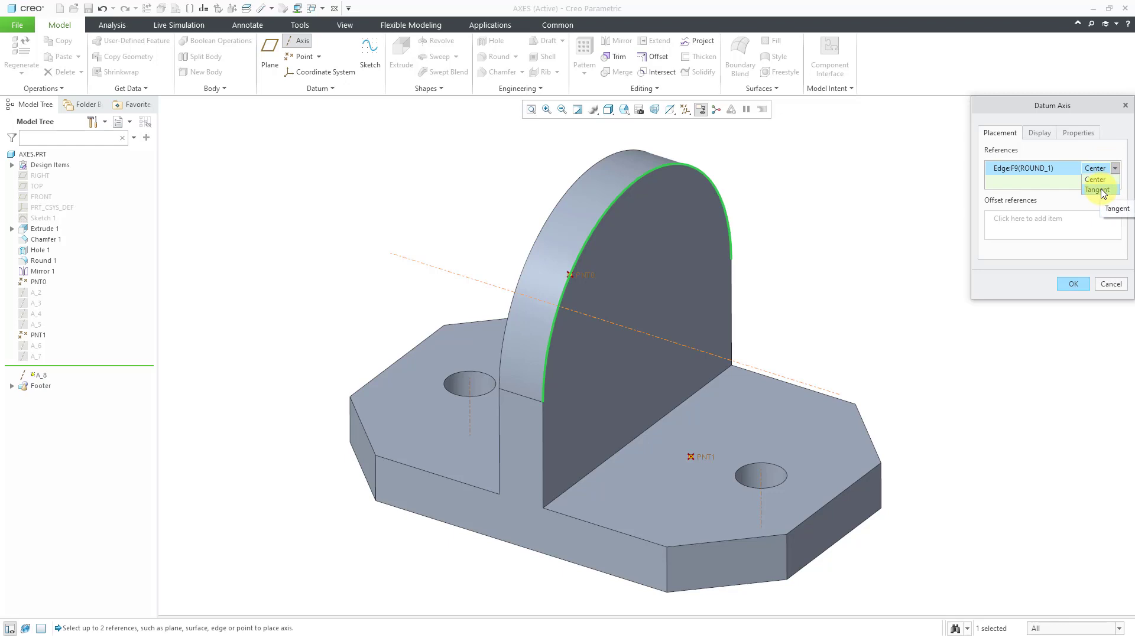
click(1098, 190)
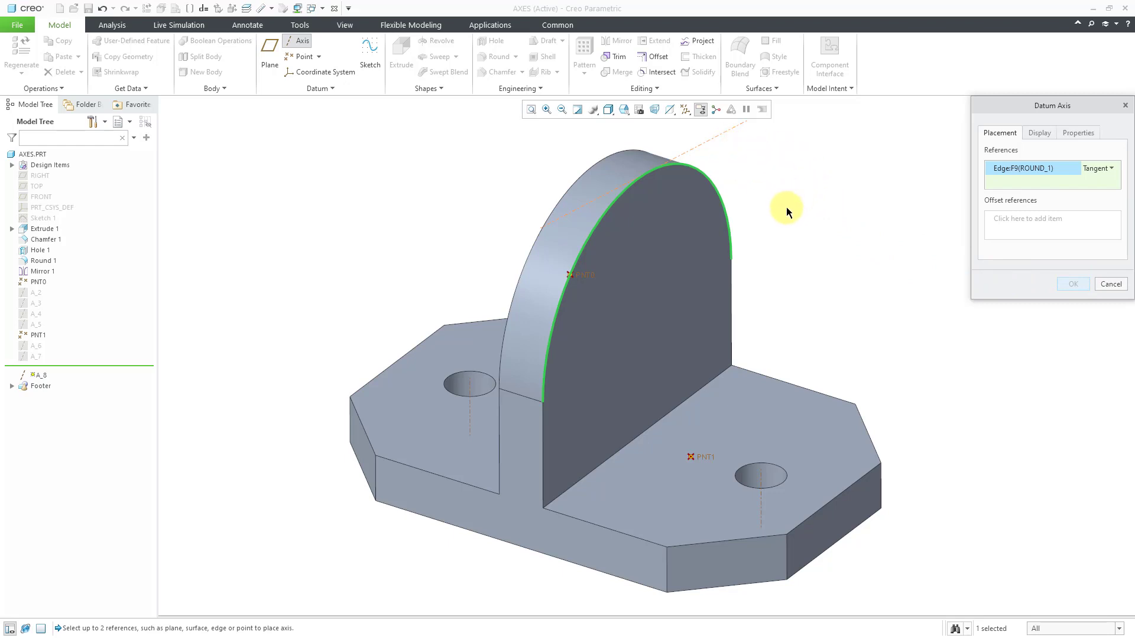
ctrl+click(589, 275)
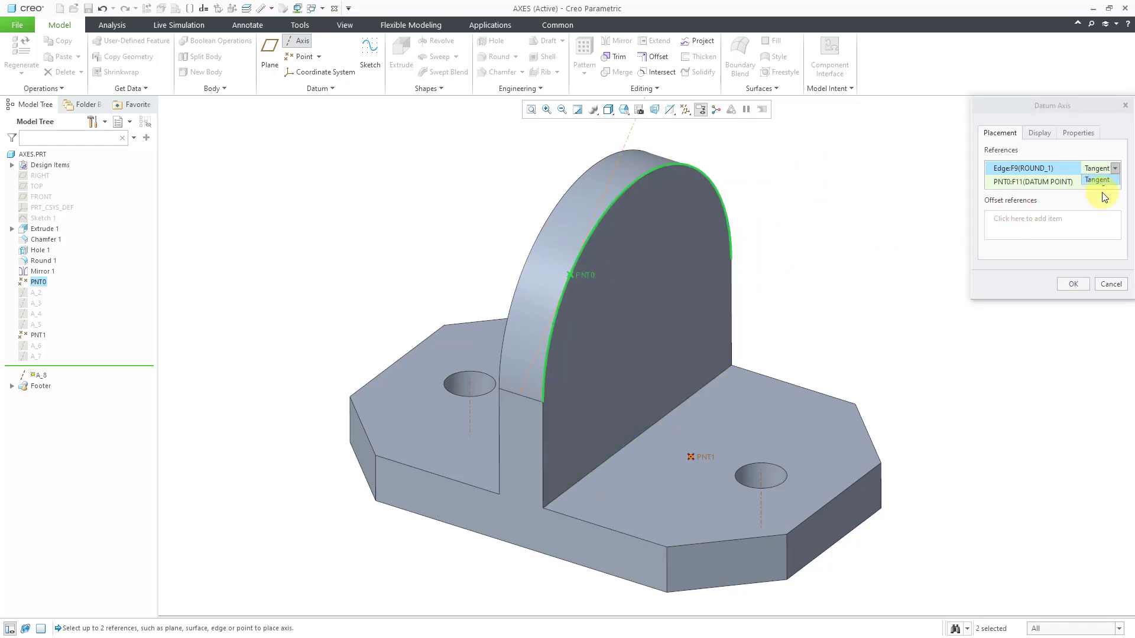
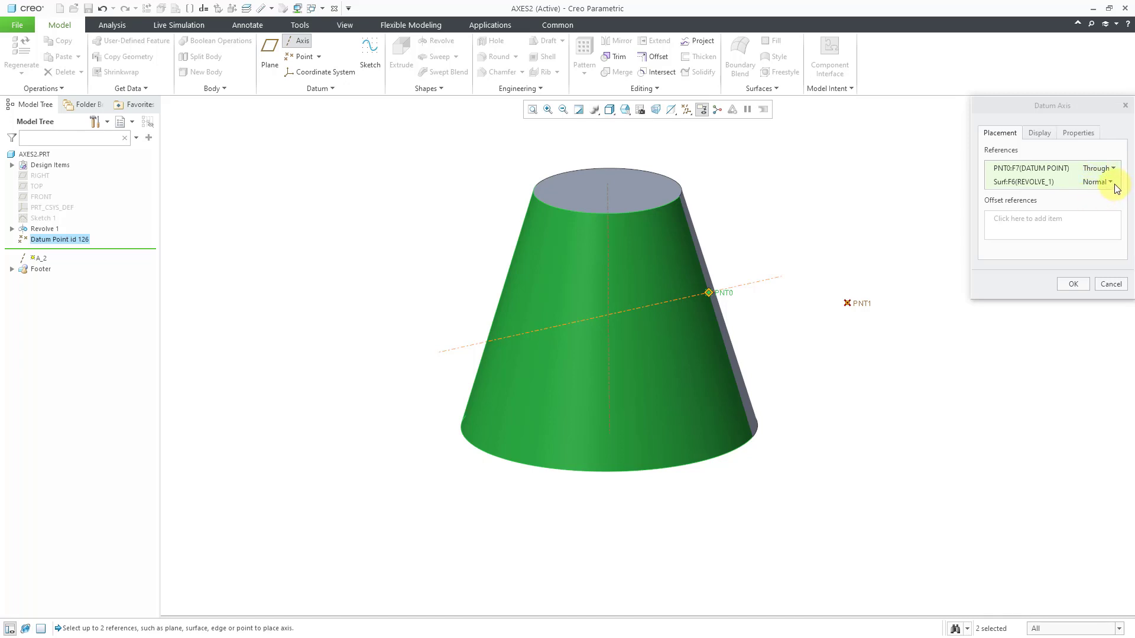
Try the Parallel constraint on the cone surface reference, restore it to Normal, and create the datum axis through PNT0
click(1111, 183)
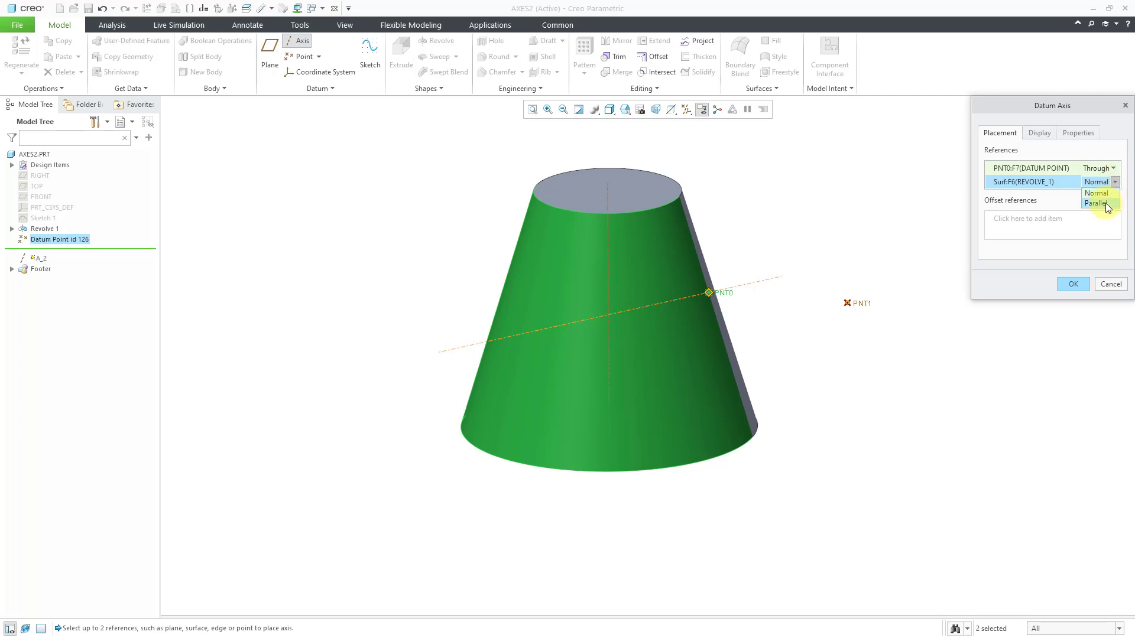
click(1103, 203)
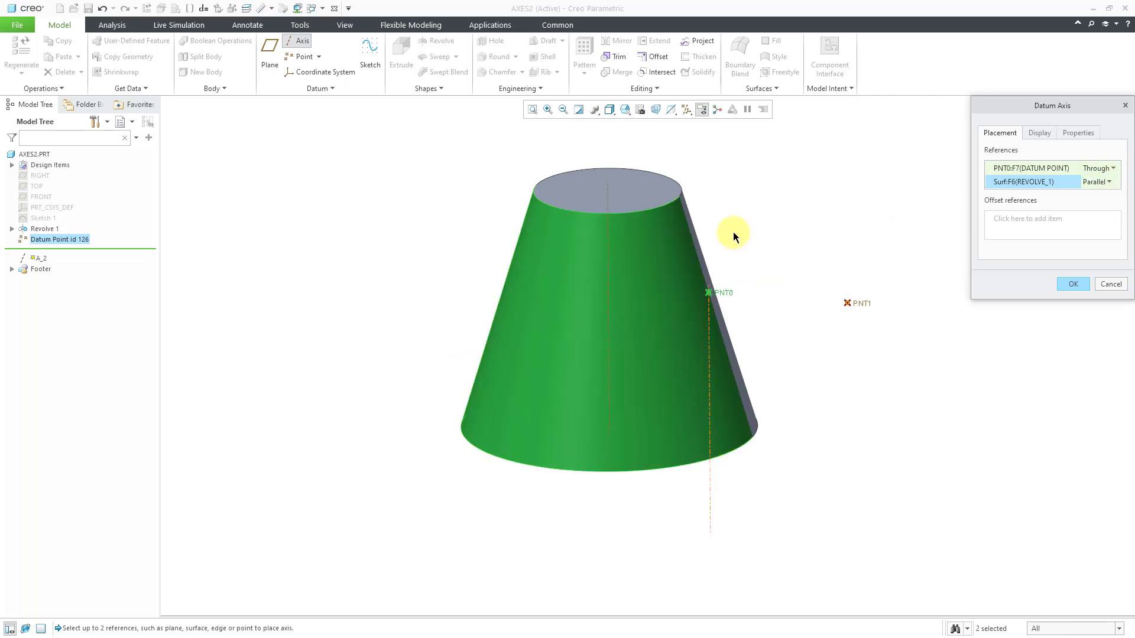
mouse_move(735, 233)
middle_down()
mouse_move(732, 221)
mouse_move(728, 228)
middle_up()
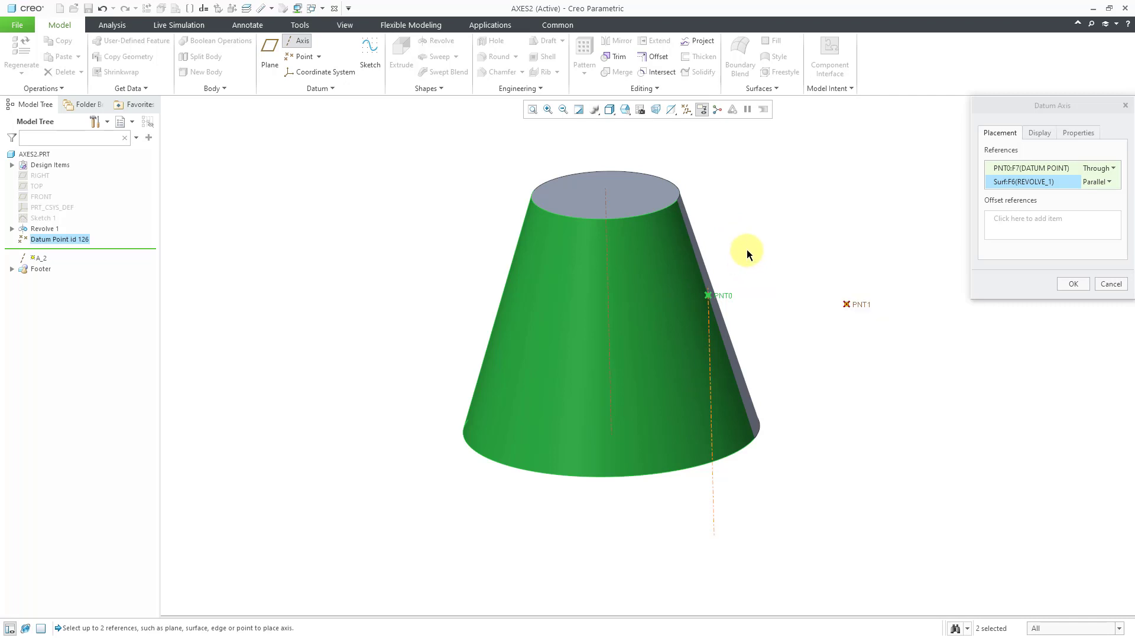
click(1111, 182)
click(1104, 194)
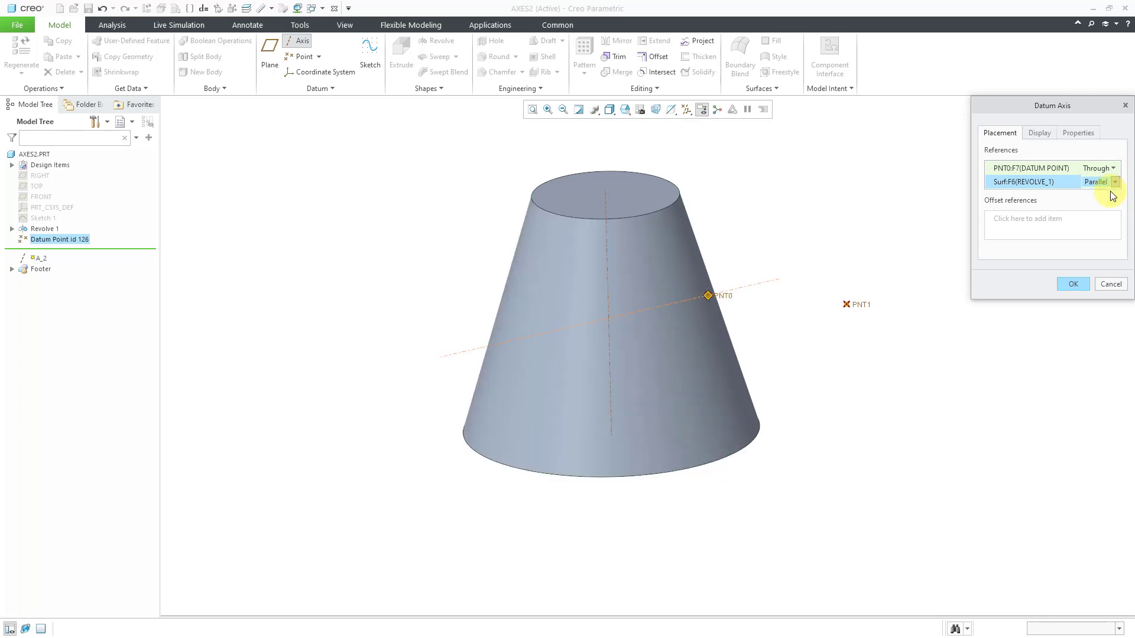
click(1073, 285)
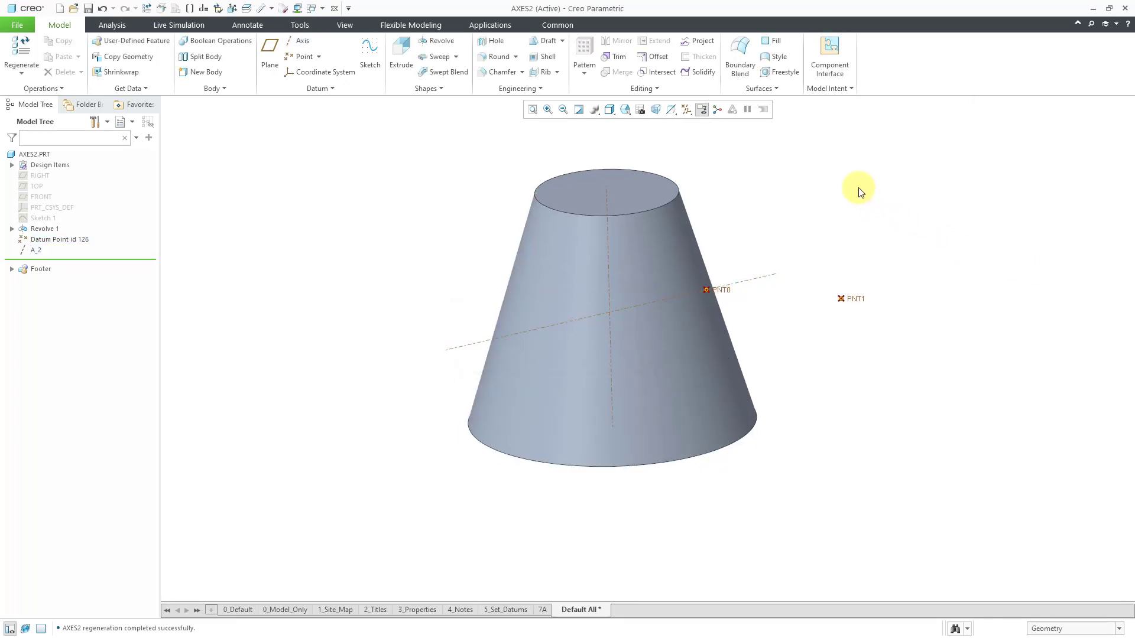
Create a second datum axis through PNT1 and normal to the cone's side surface
click(302, 42)
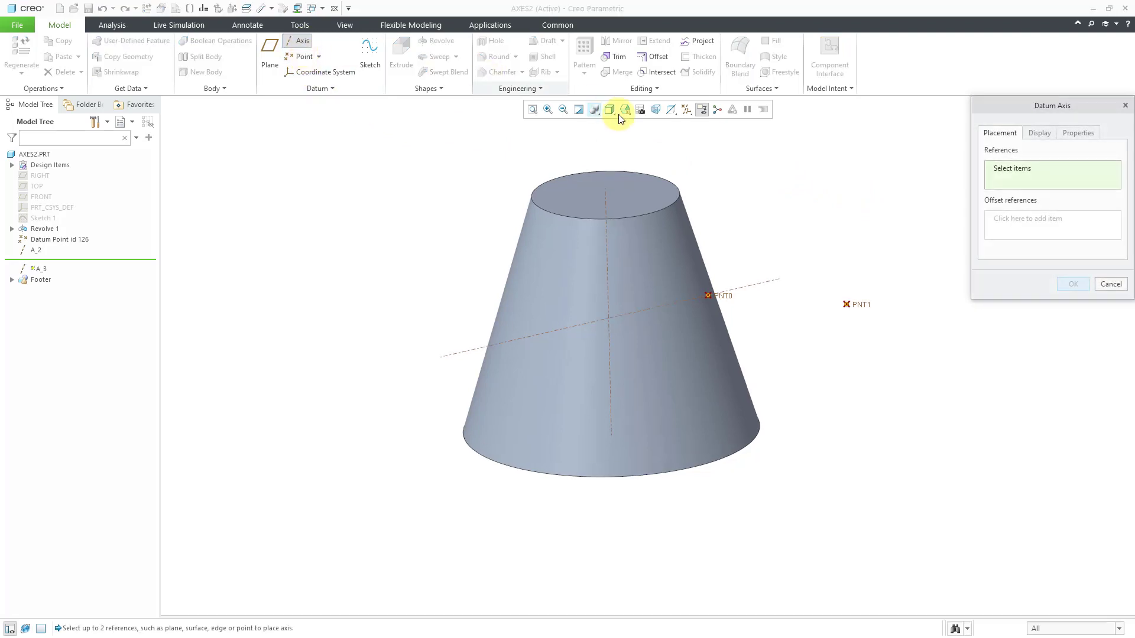
click(859, 304)
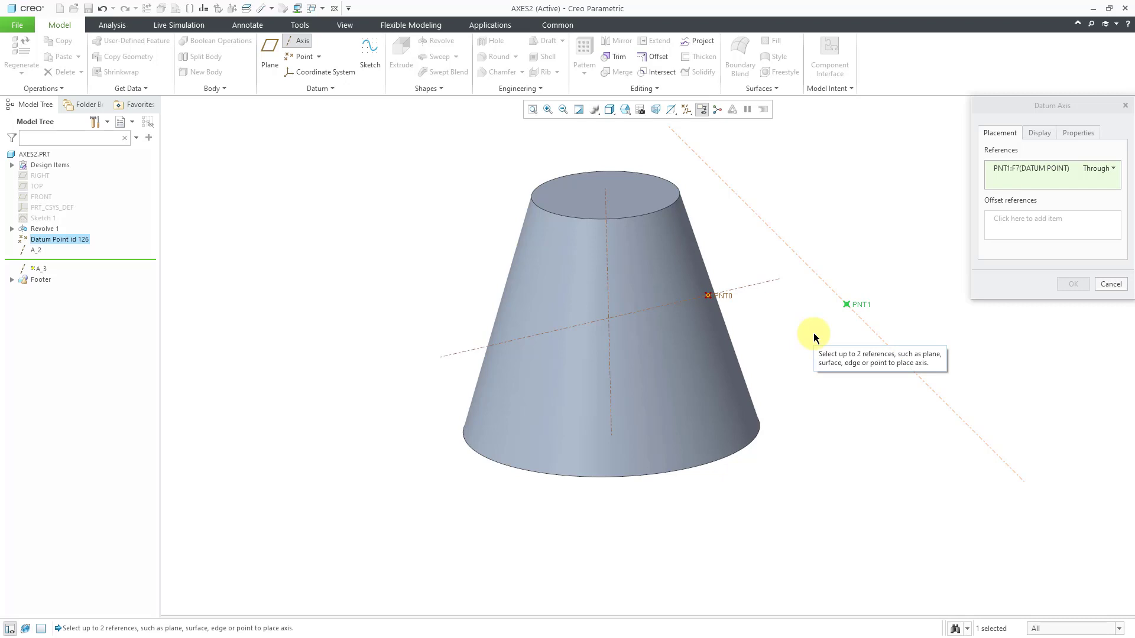
click(714, 357)
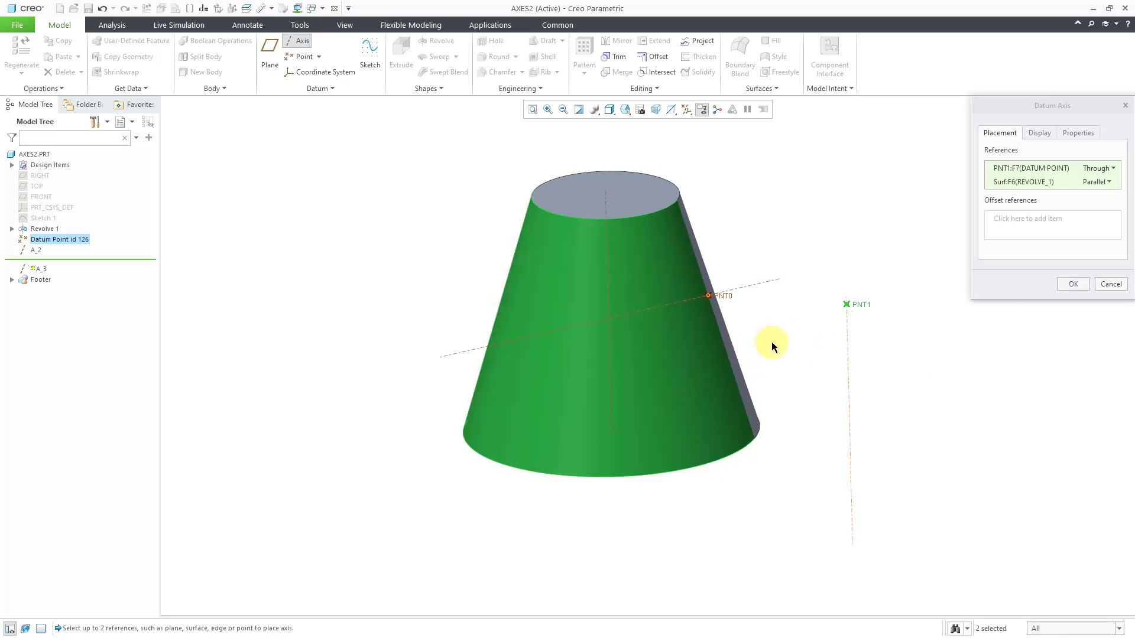
click(1110, 183)
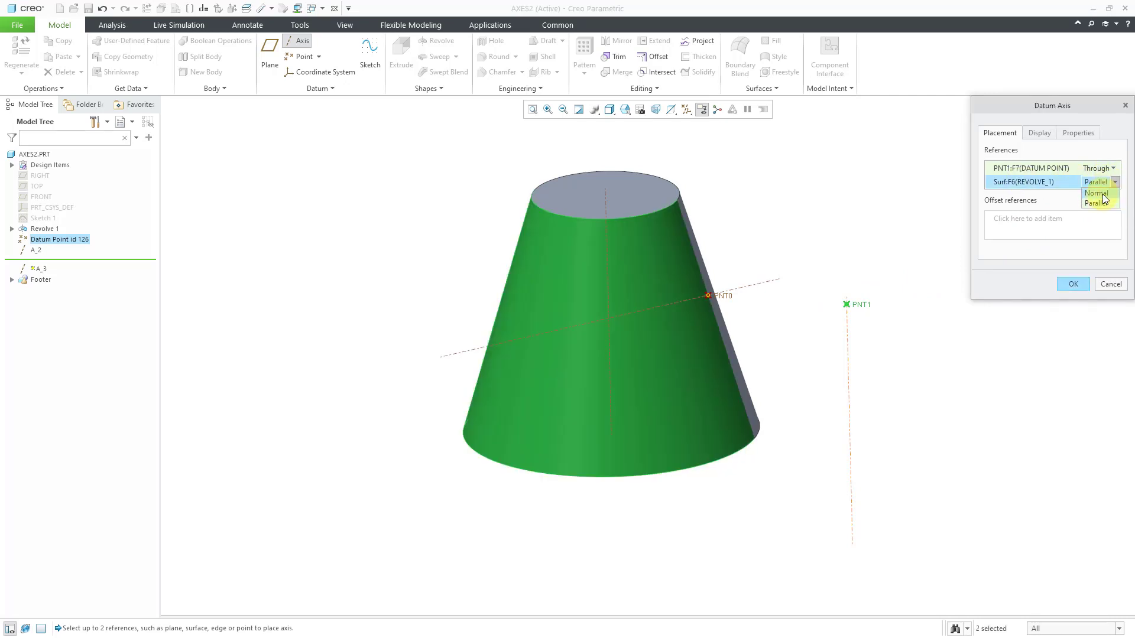
click(1101, 193)
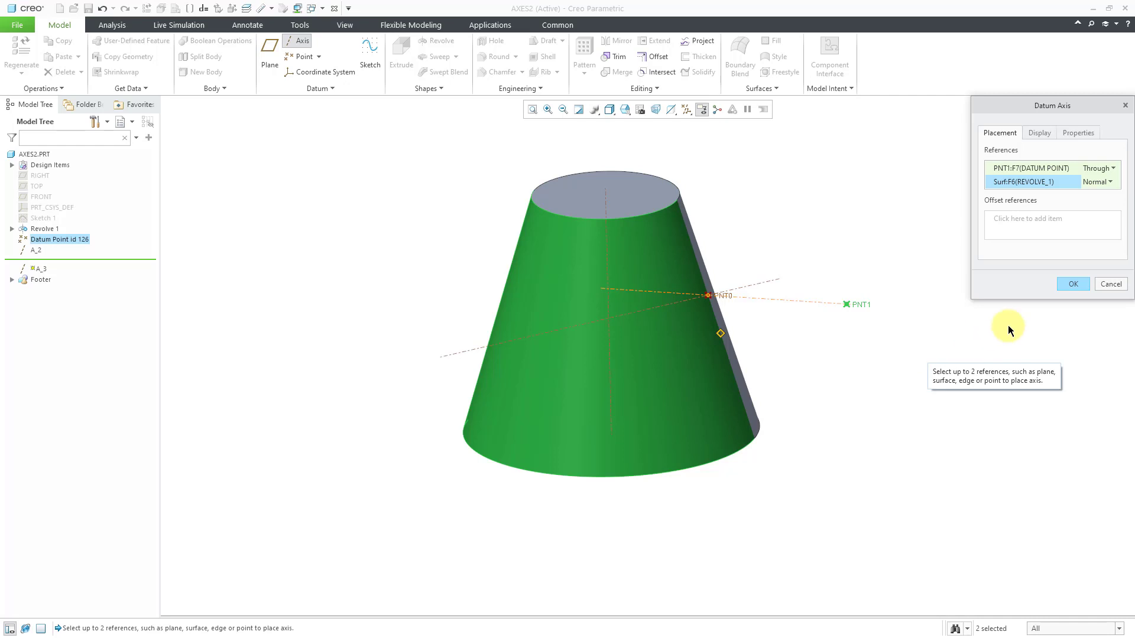
click(1075, 284)
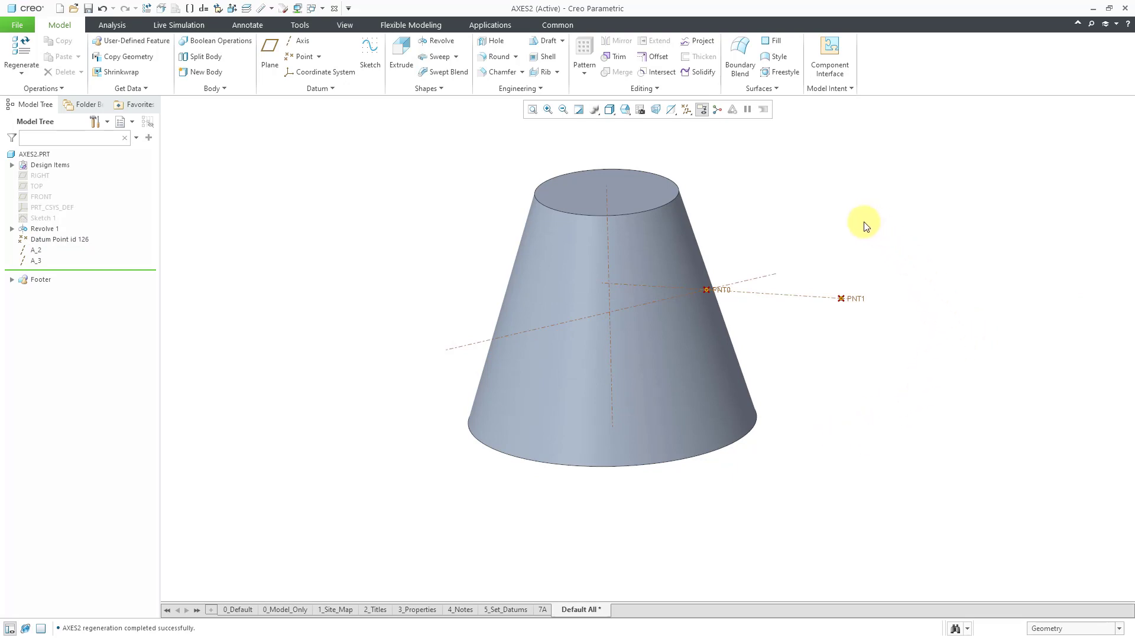
Edit the datum axis through PNT1, enable Adjust outline by size, and stretch both ends to a length of about 542
click(608, 196)
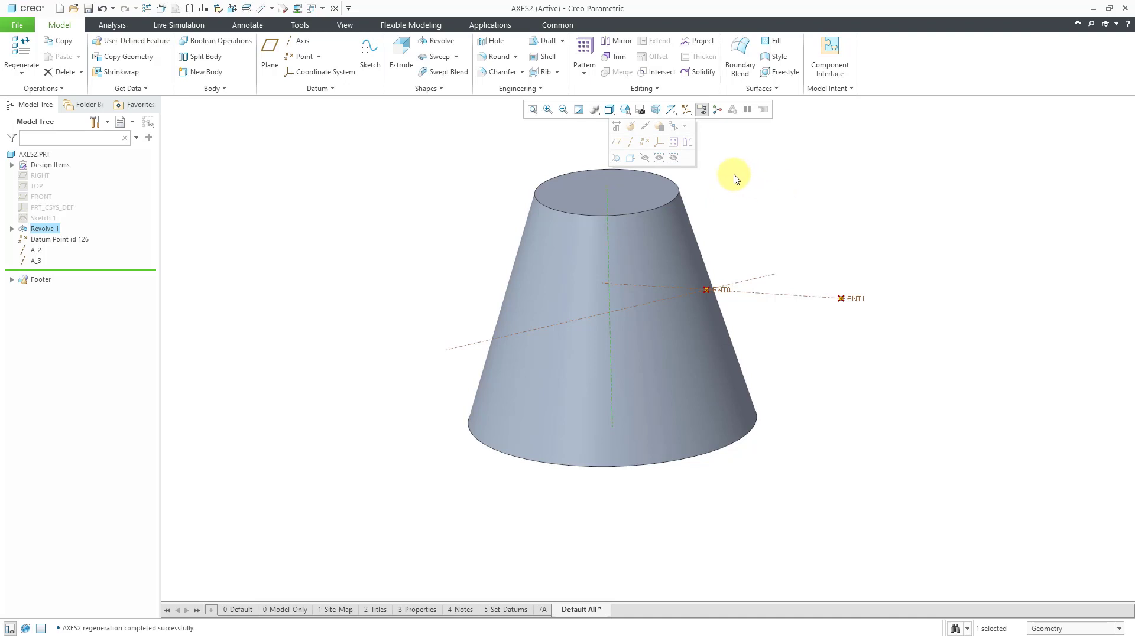
click(796, 282)
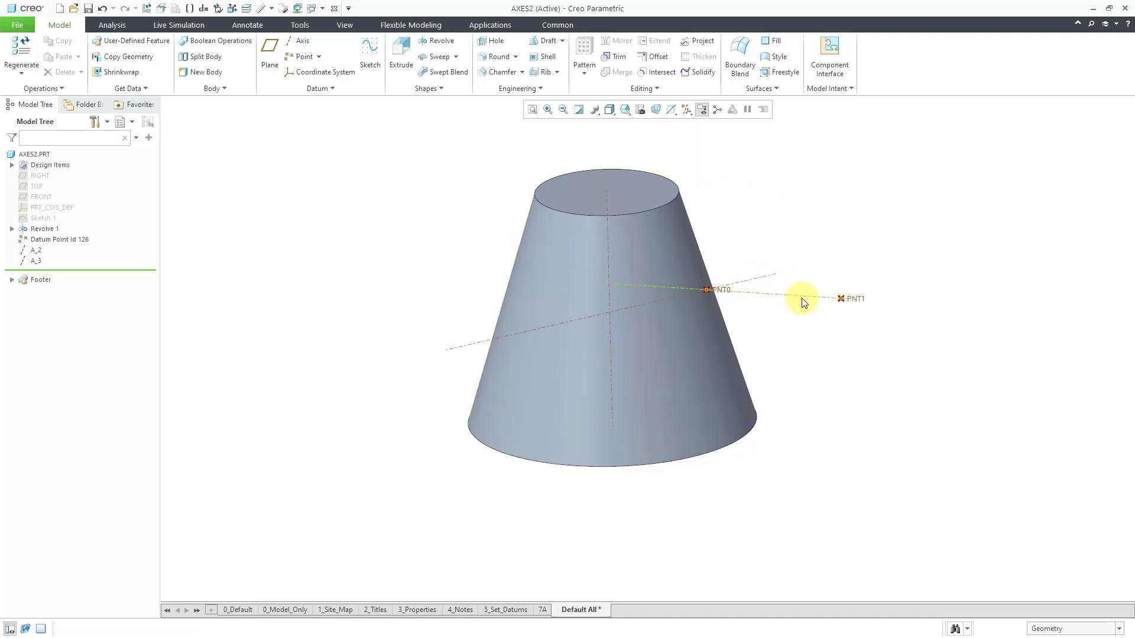
click(803, 301)
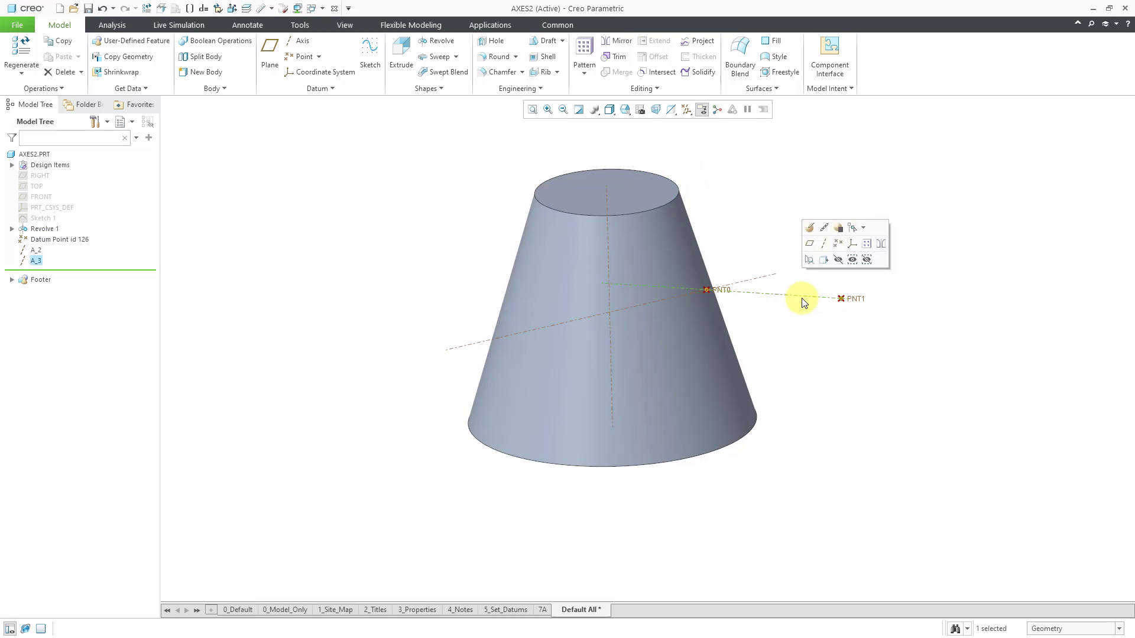
click(812, 229)
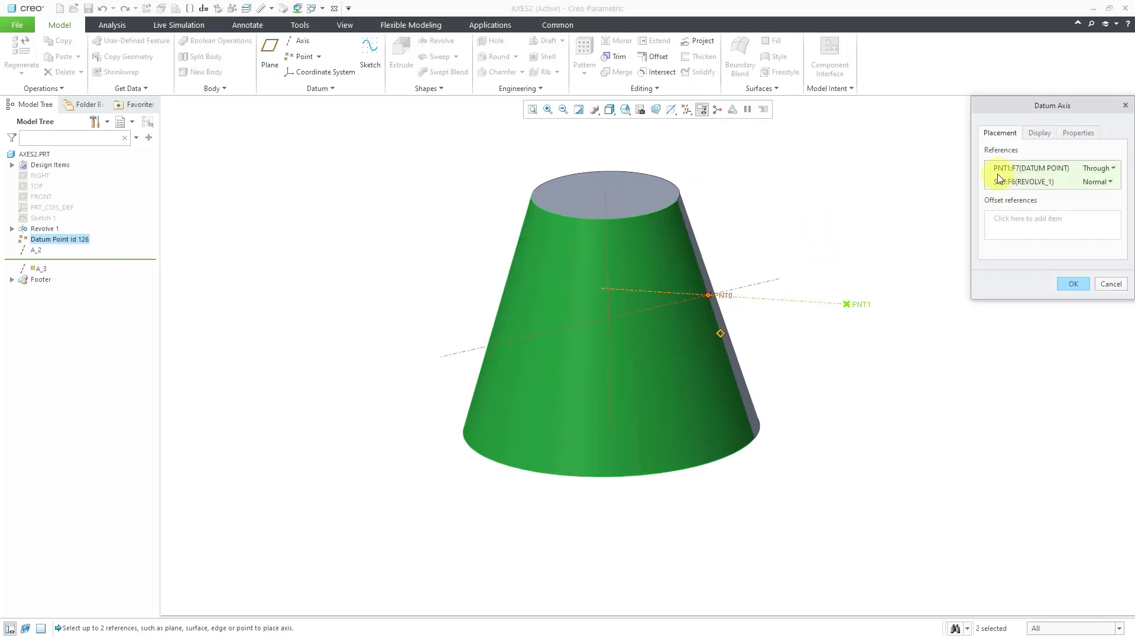
click(1046, 132)
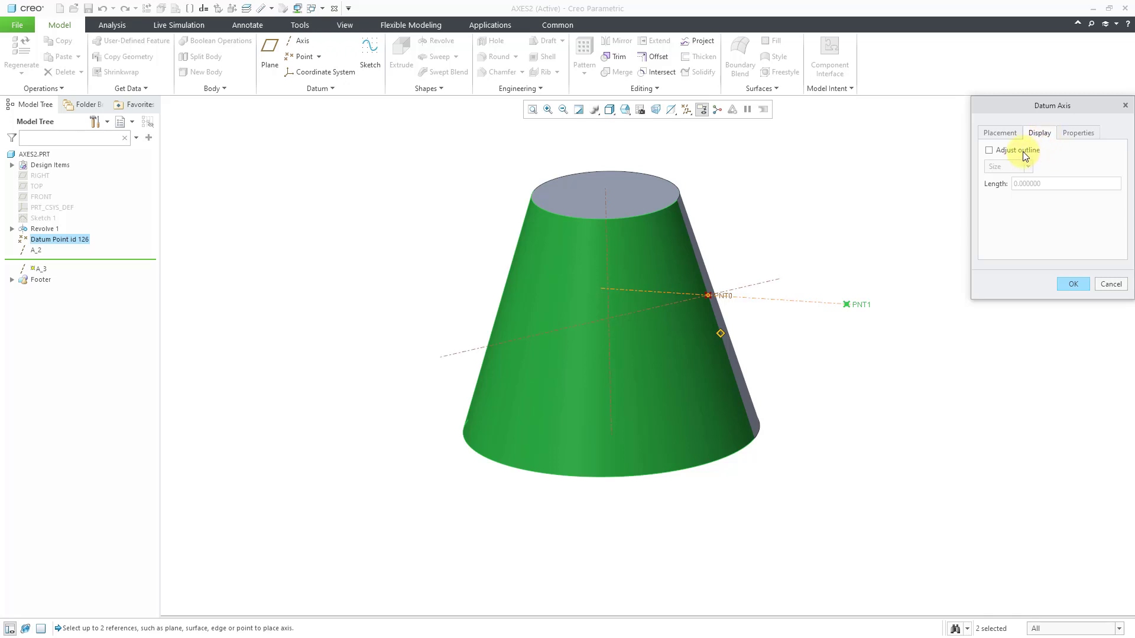
click(989, 150)
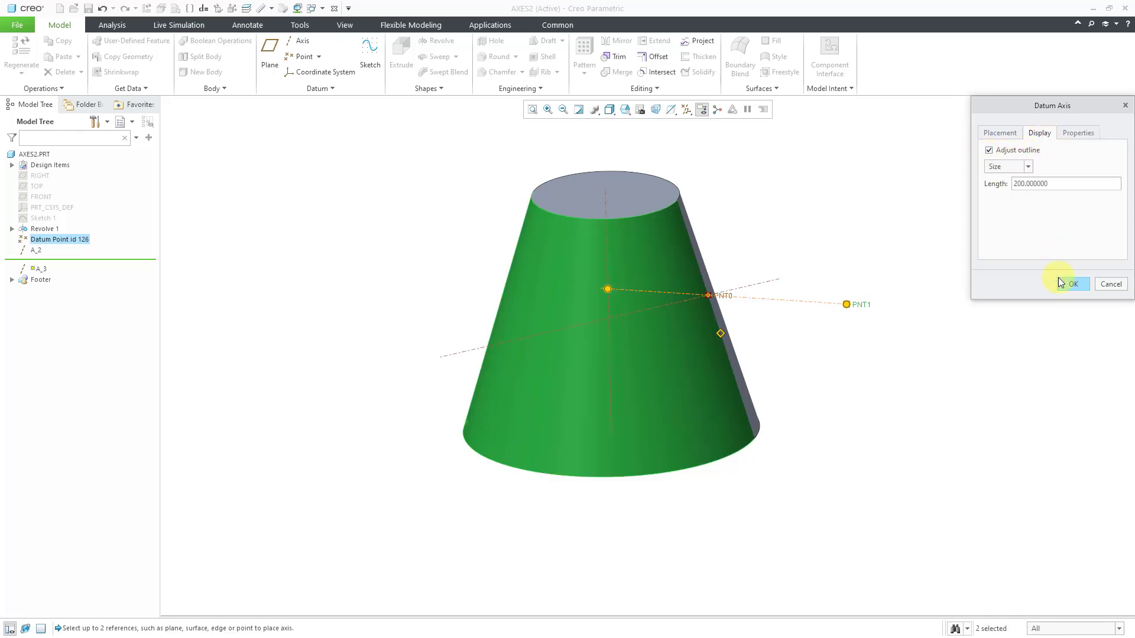
drag(847, 304, 935, 316)
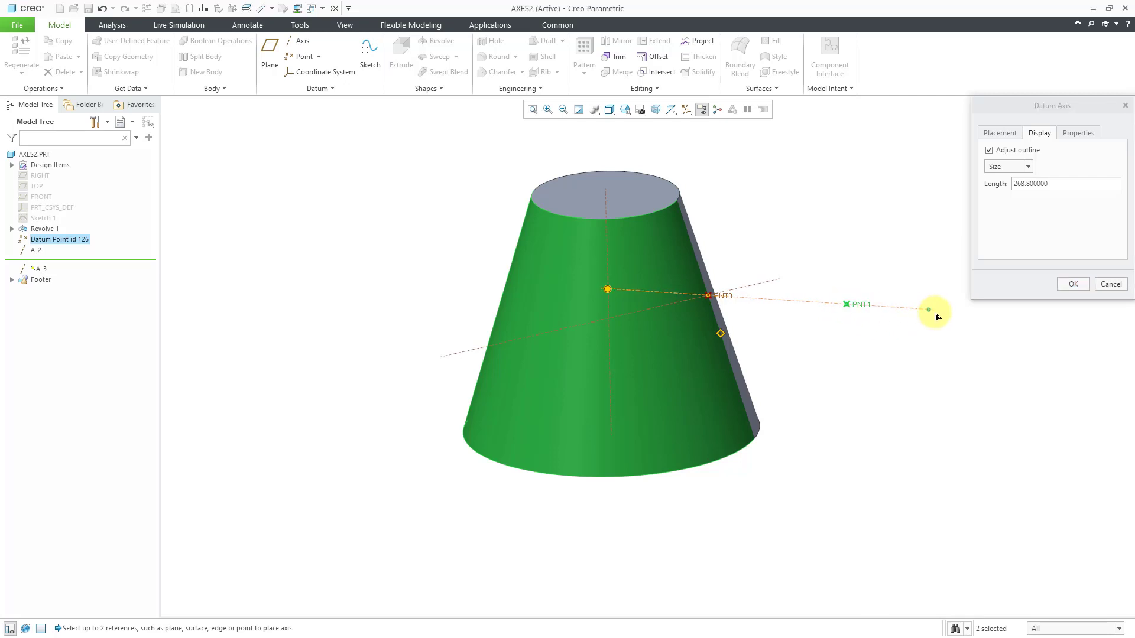
drag(608, 287, 261, 246)
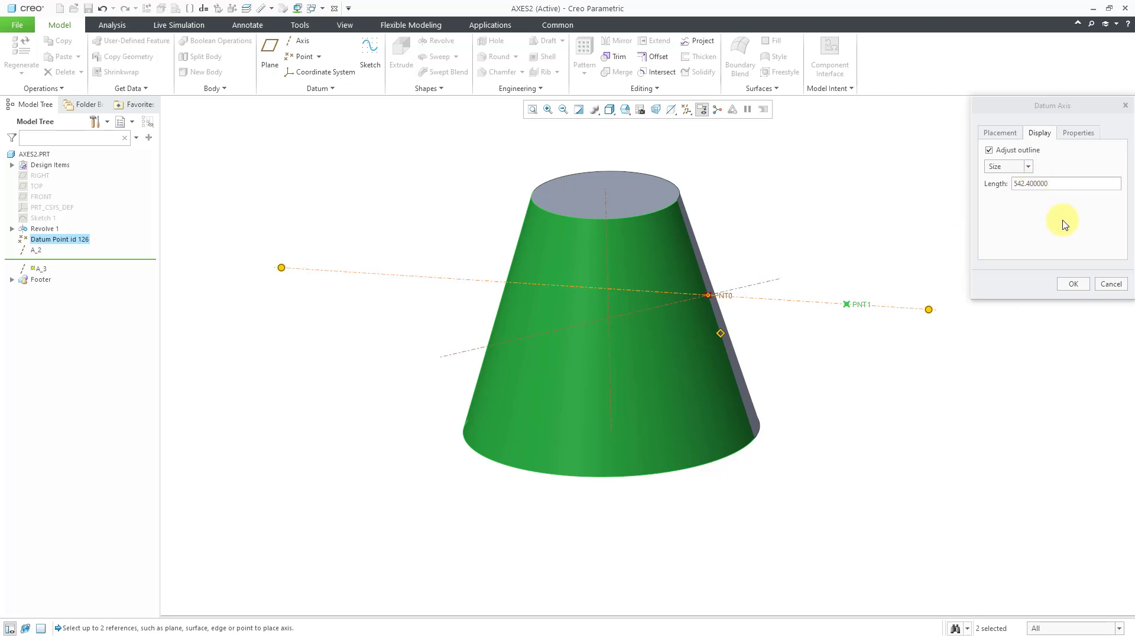
Change the axis outline to Reference, fit it to the cone's top face, and accept the redefined axis
click(1028, 168)
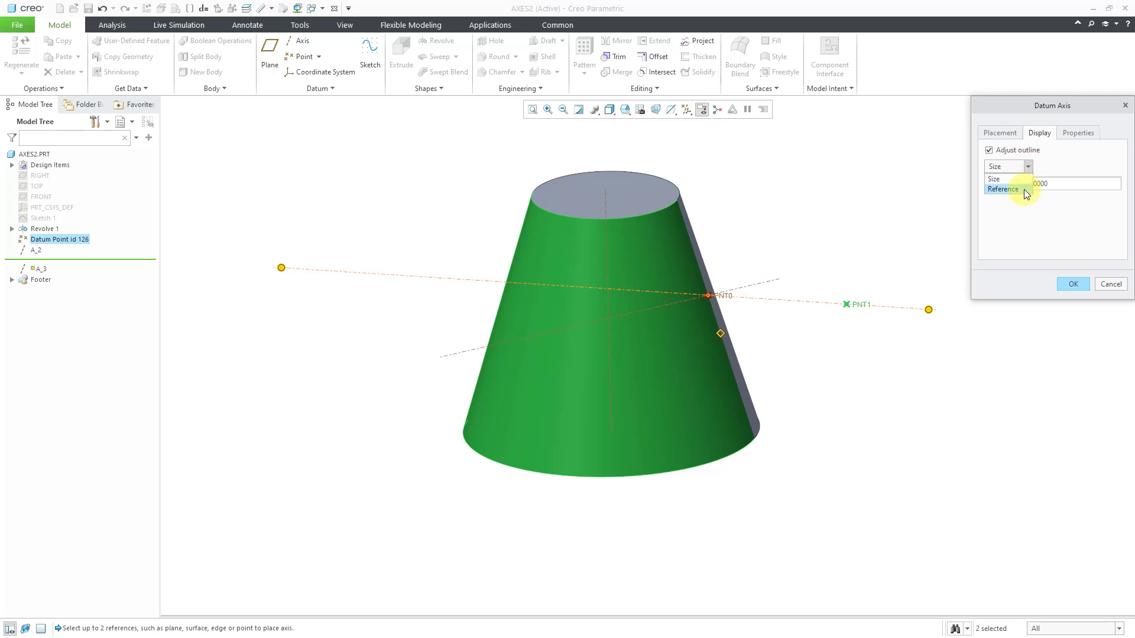
click(1024, 189)
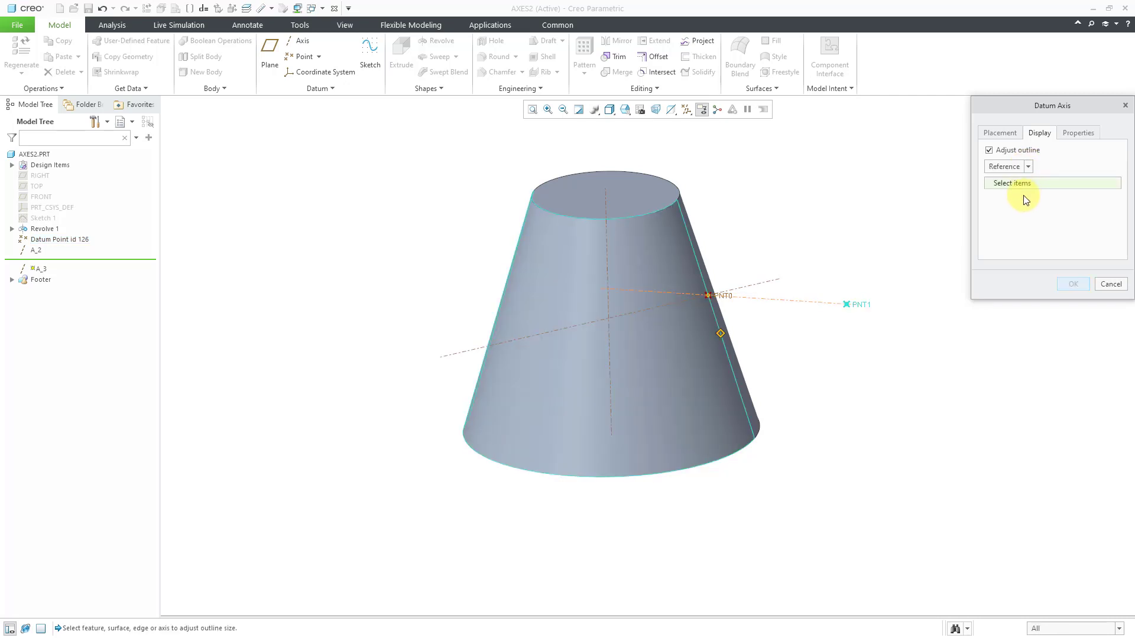
click(647, 190)
middle_drag(737, 261, 739, 284)
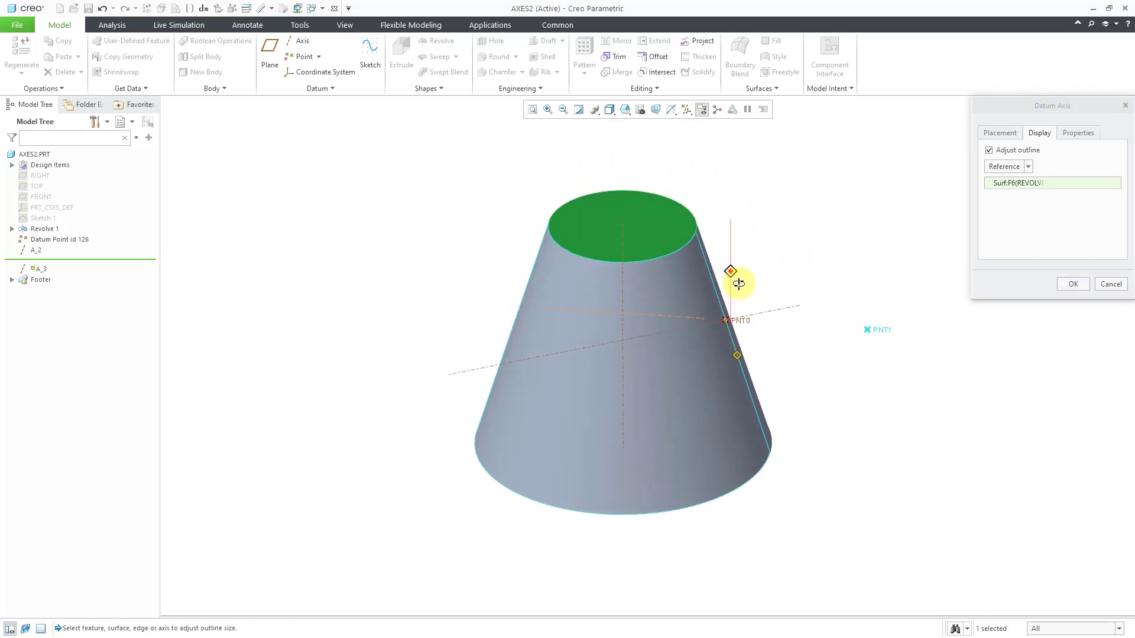
click(1075, 284)
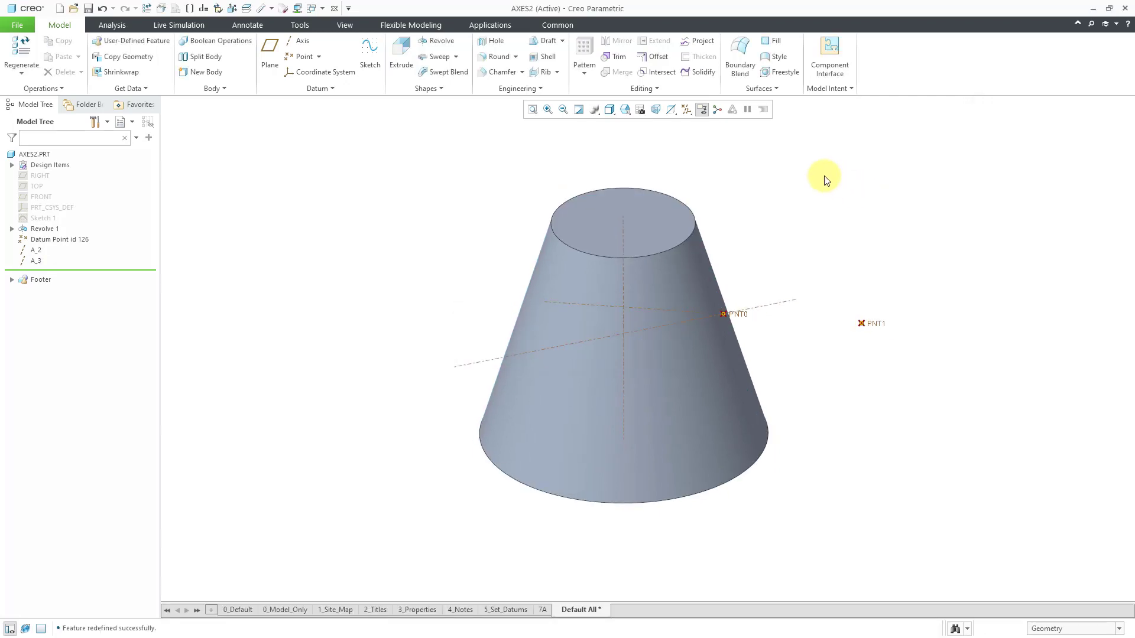